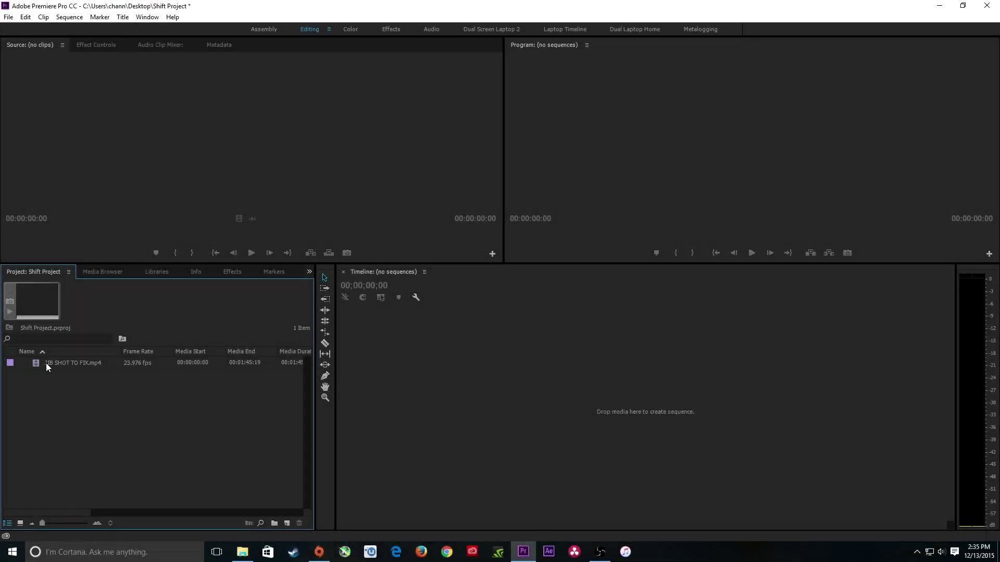
# Create a new sequence from JIB SHOT TO FIX.mp4 and remove the full-length clip from its timeline.
pyautogui.moveTo(46, 363); pyautogui.dragTo(466, 398)
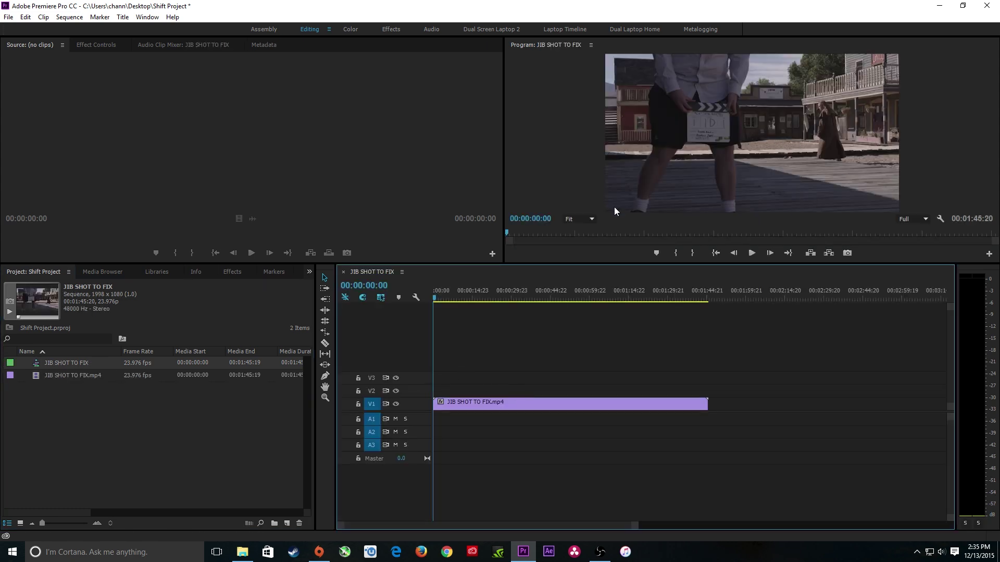
pyautogui.moveTo(506, 364); pyautogui.dragTo(544, 409)
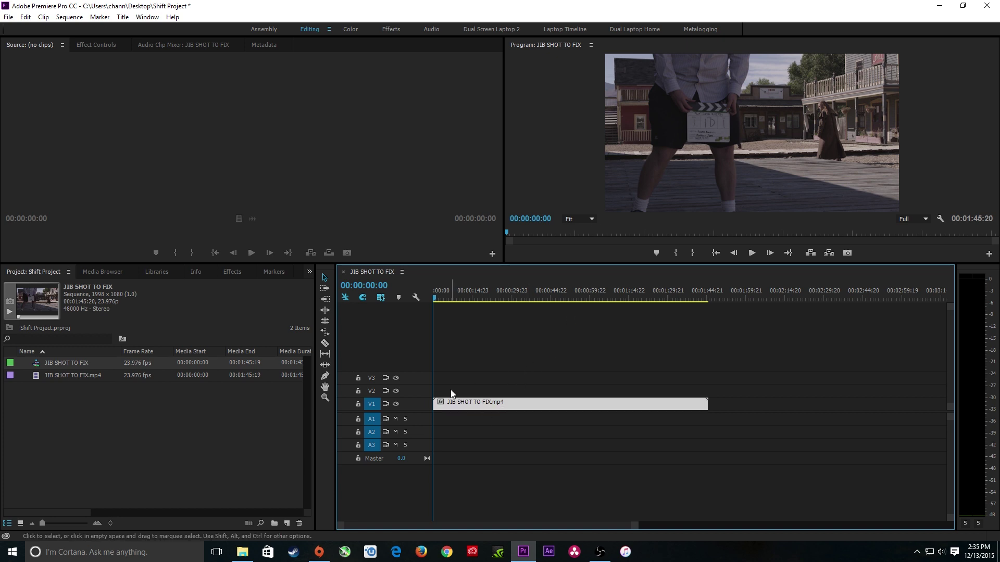
pyautogui.press('Delete')
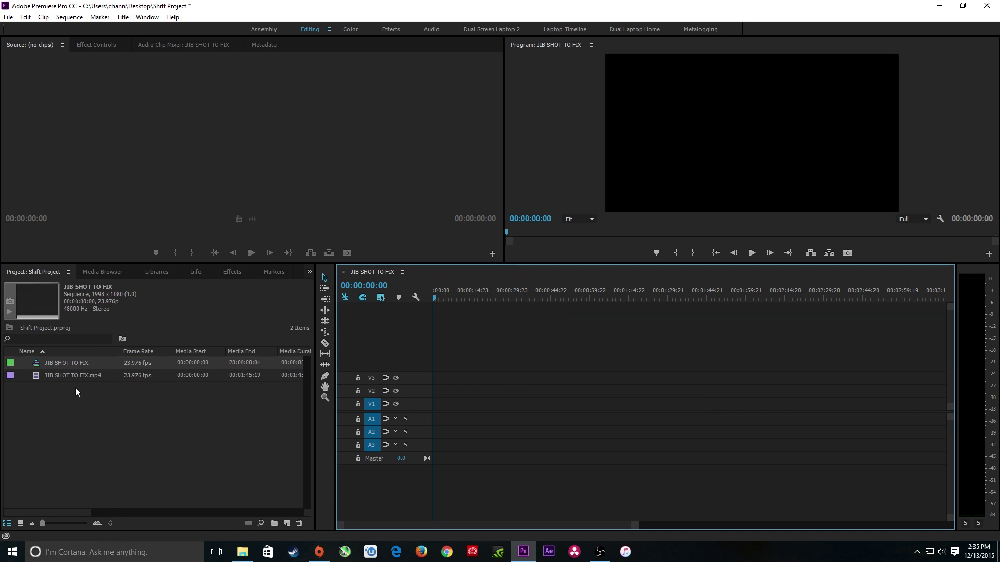
# Open JIB SHOT TO FIX.mp4 as a source clip and mark the range from 00:00:18:20 to 00:00:28:16.
pyautogui.doubleClick(64, 375)
pyautogui.moveTo(92, 234)
pyautogui.mouseDown()
pyautogui.moveTo(149, 233)
pyautogui.moveTo(58, 234)
pyautogui.moveTo(107, 233)
pyautogui.mouseUp()
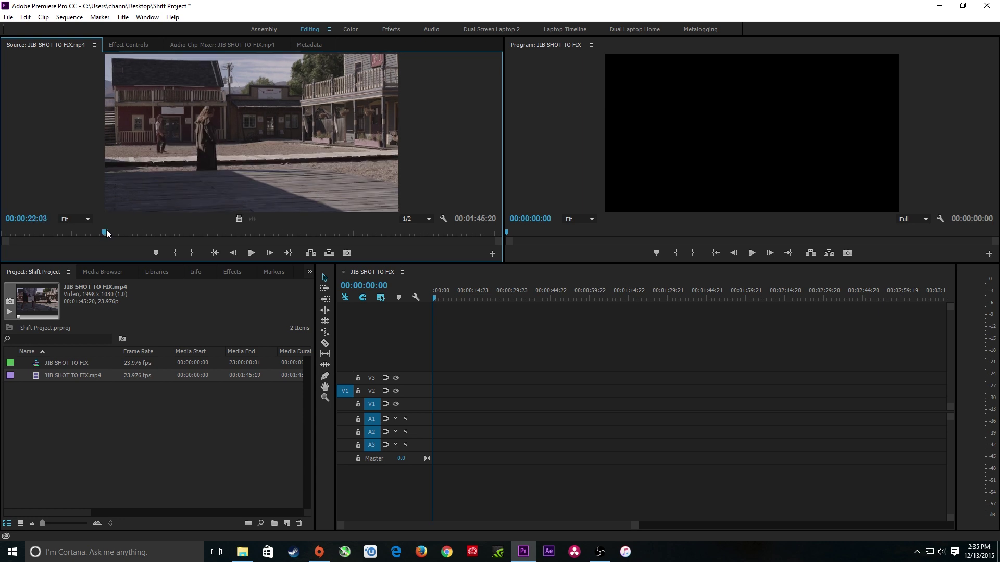
pyautogui.press('i')
pyautogui.press('space')
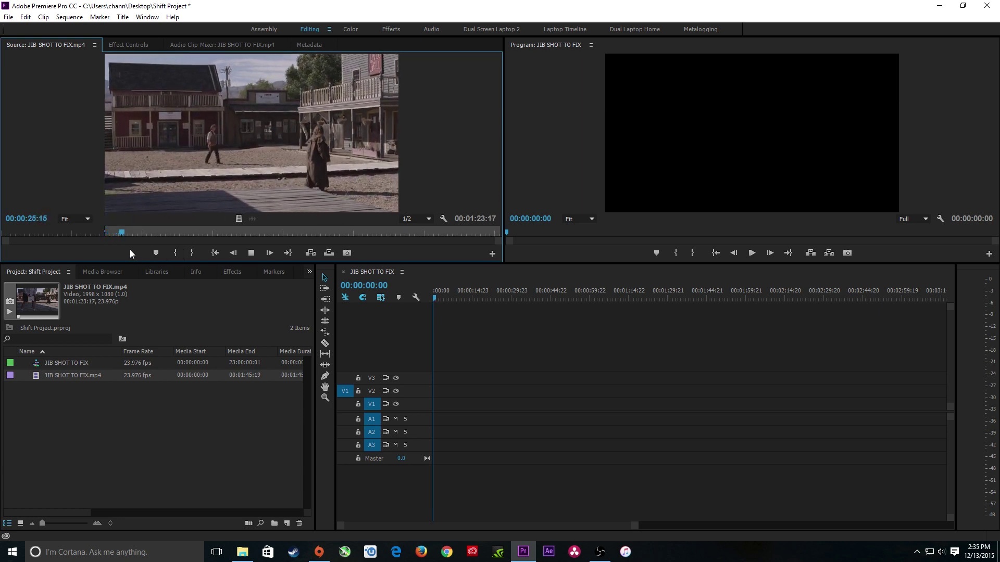
pyautogui.press('space')
pyautogui.moveTo(126, 236)
pyautogui.mouseDown()
pyautogui.moveTo(89, 235)
pyautogui.moveTo(155, 233)
pyautogui.moveTo(123, 233)
pyautogui.mouseUp()
pyautogui.press('space')
pyautogui.press('space')
pyautogui.press('o')
# Overwrite the marked range into the sequence and move the clip down to track V1.
pyautogui.press('.')
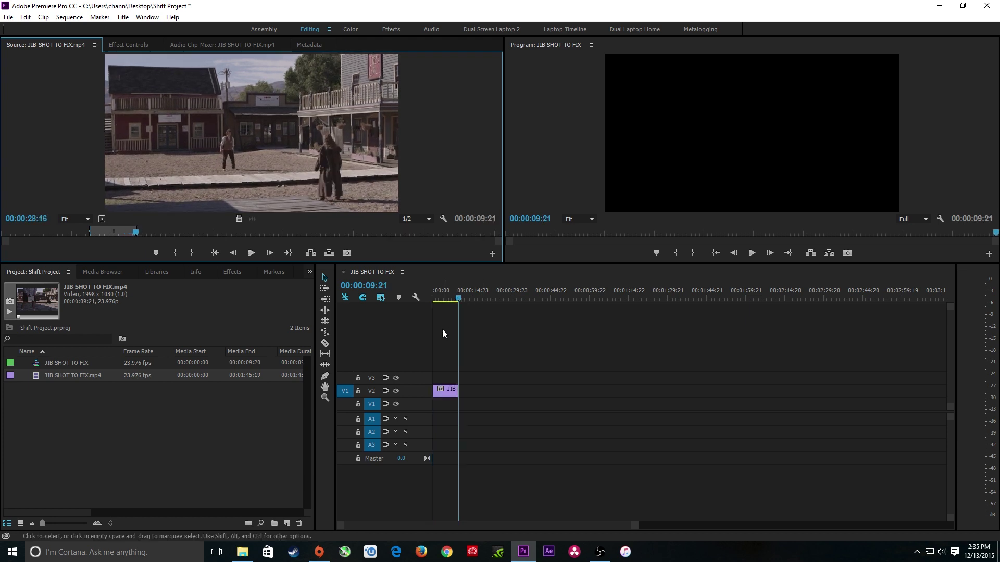
pyautogui.click(444, 390)
pyautogui.moveTo(440, 398); pyautogui.dragTo(441, 402)
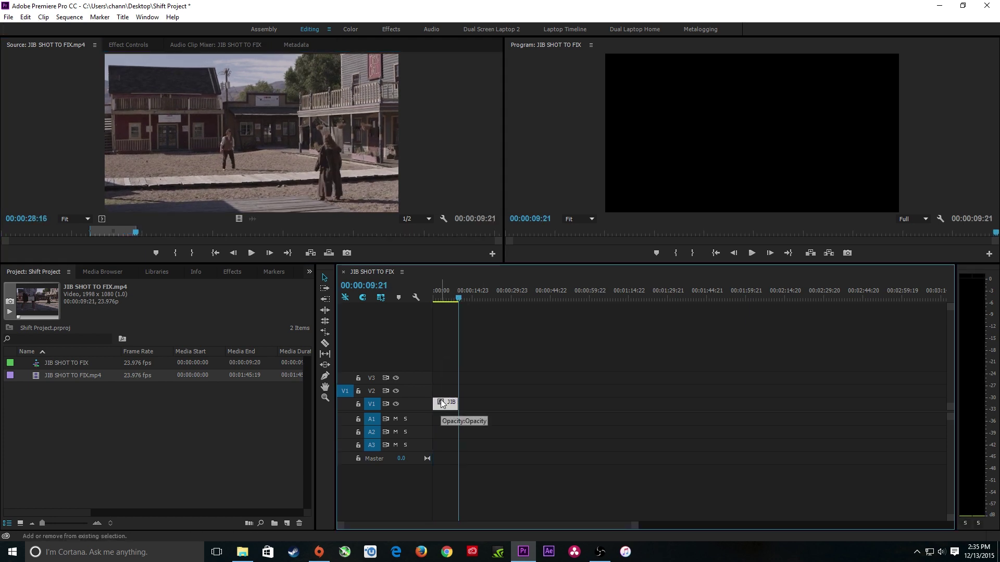
pyautogui.press('\\')
pyautogui.hotkey('shift', '=')
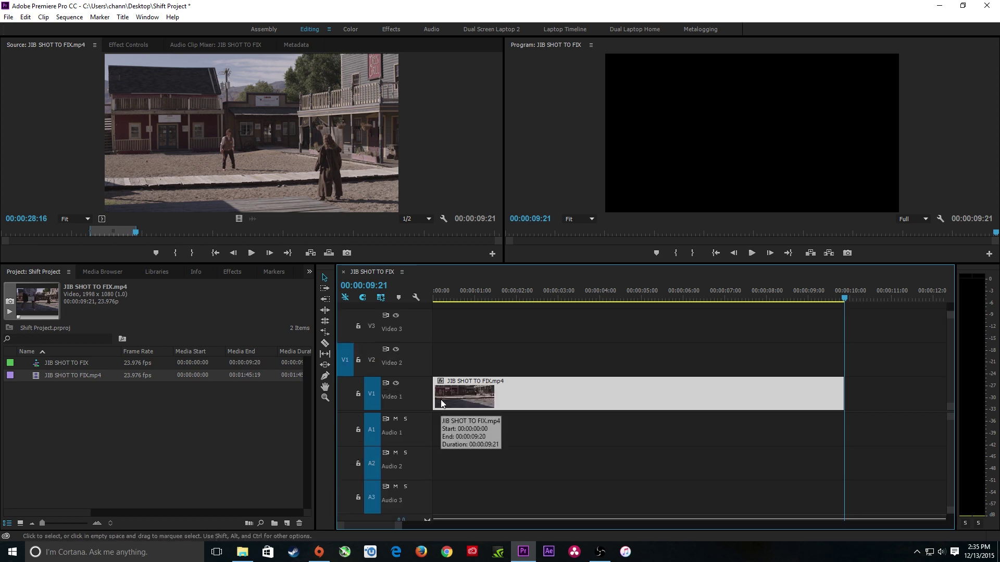
# Review the edited clip from its start in an enlarged program monitor, examining the camera movement.
pyautogui.press('Home')
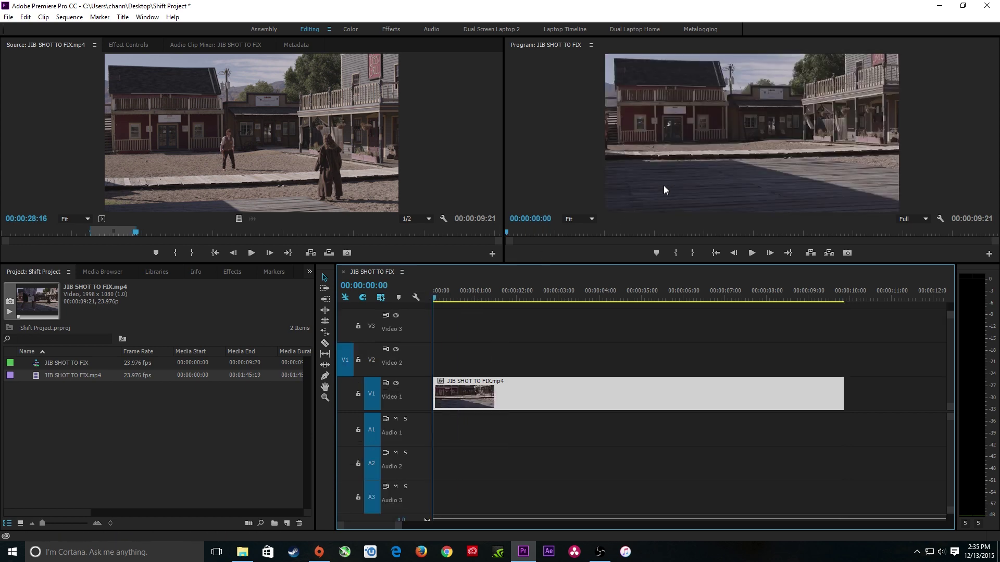
pyautogui.press('`')
pyautogui.press('space')
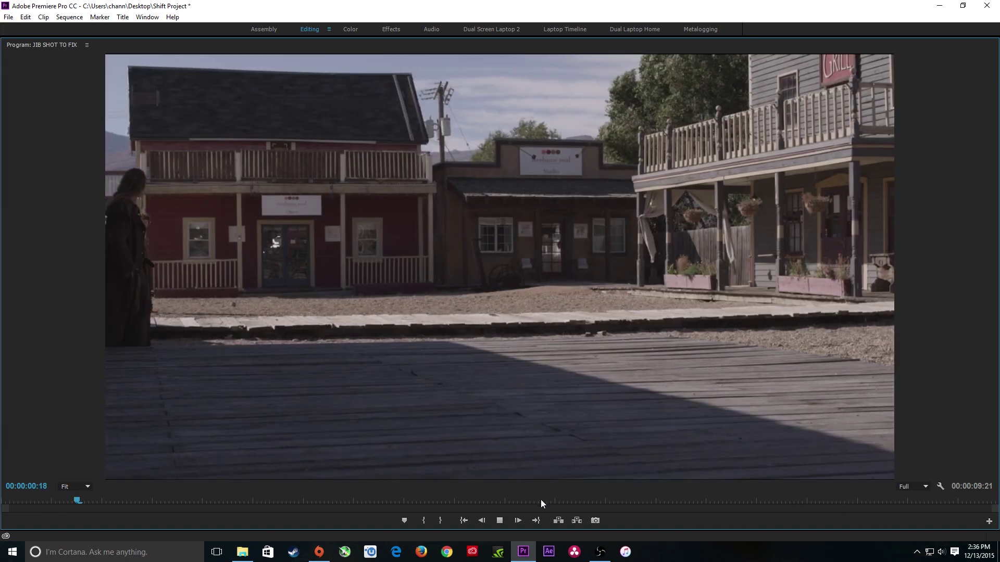
pyautogui.moveTo(540, 499); pyautogui.dragTo(687, 487)
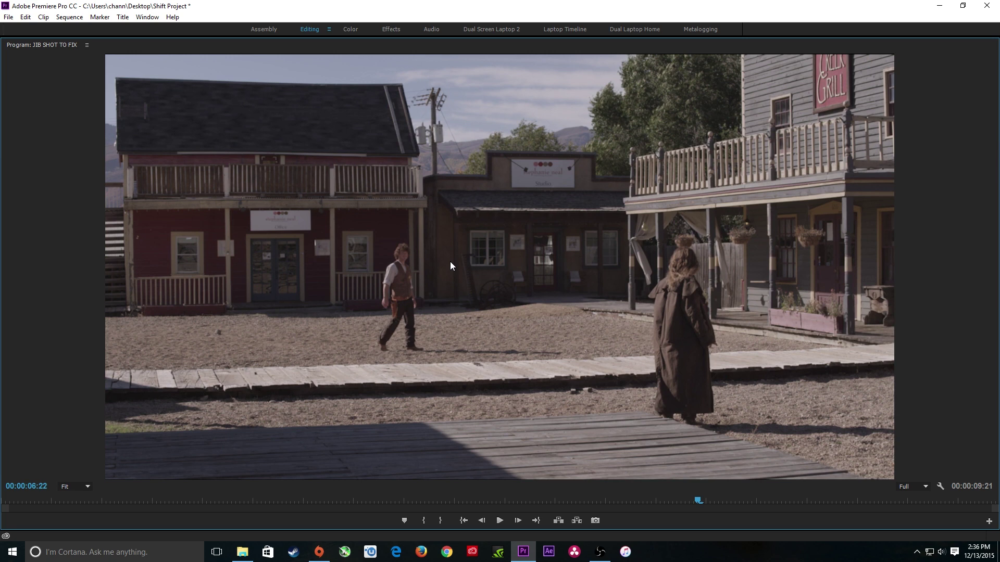
pyautogui.moveTo(650, 500); pyautogui.dragTo(557, 491)
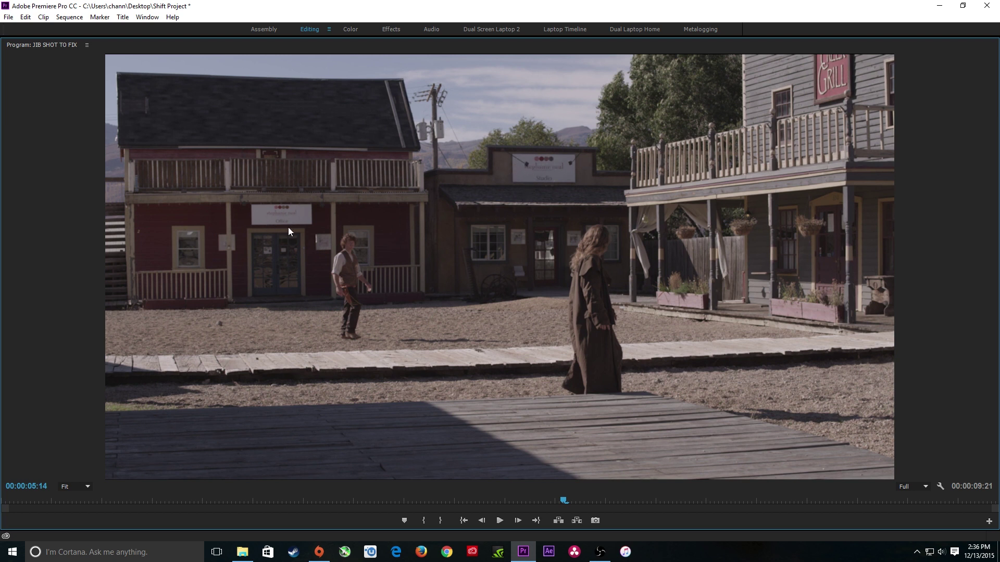
pyautogui.moveTo(536, 501); pyautogui.dragTo(6, 521)
pyautogui.press('`')
# Replace the timeline clip with an After Effects composition and save the new project as JIB FIX.
pyautogui.rightClick(492, 397)
pyautogui.click(573, 165)
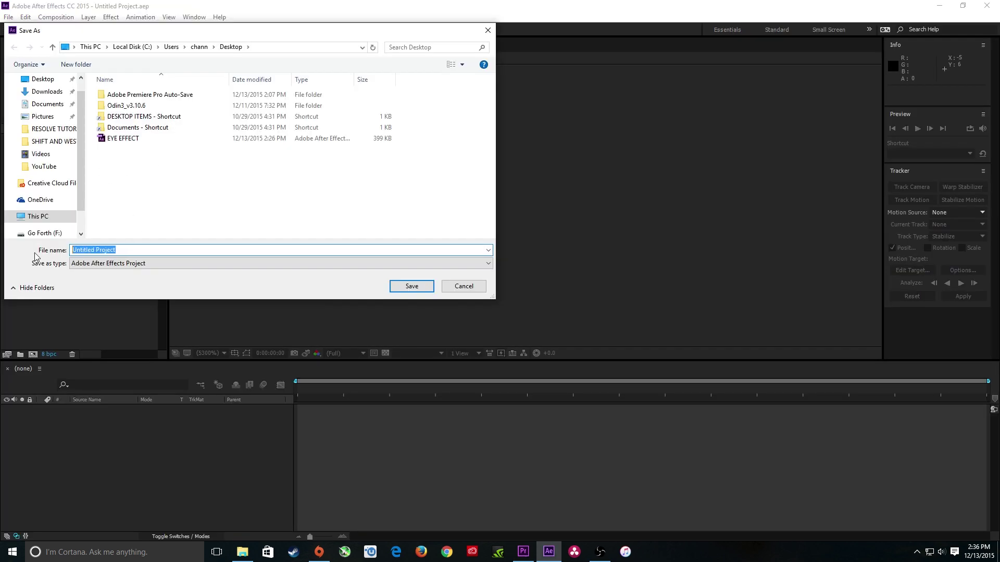
pyautogui.write('JIB FIX')
pyautogui.press('Return')
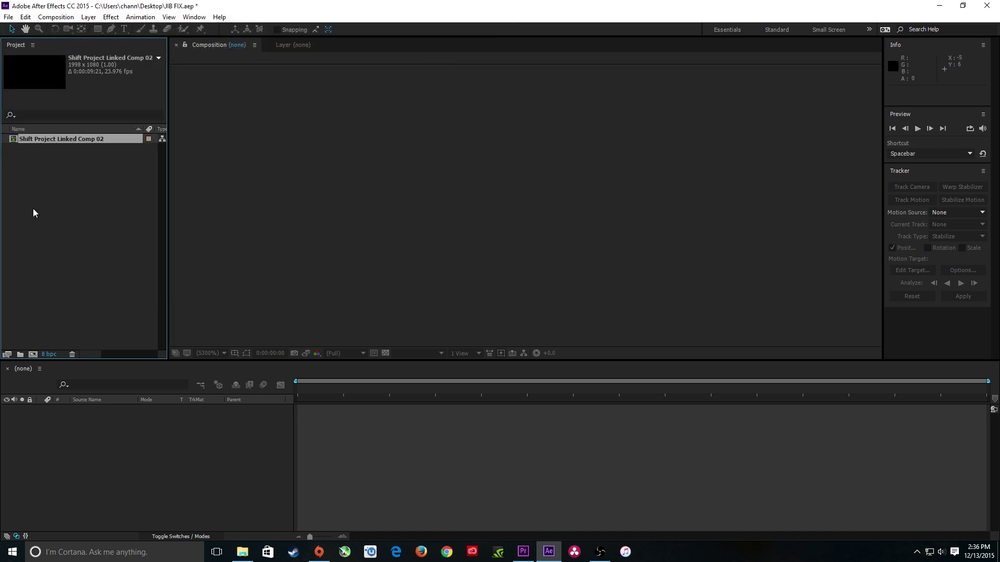
# Examine the background between the buildings up close and across the whole clip for a trackable feature.
pyautogui.click(127, 411)
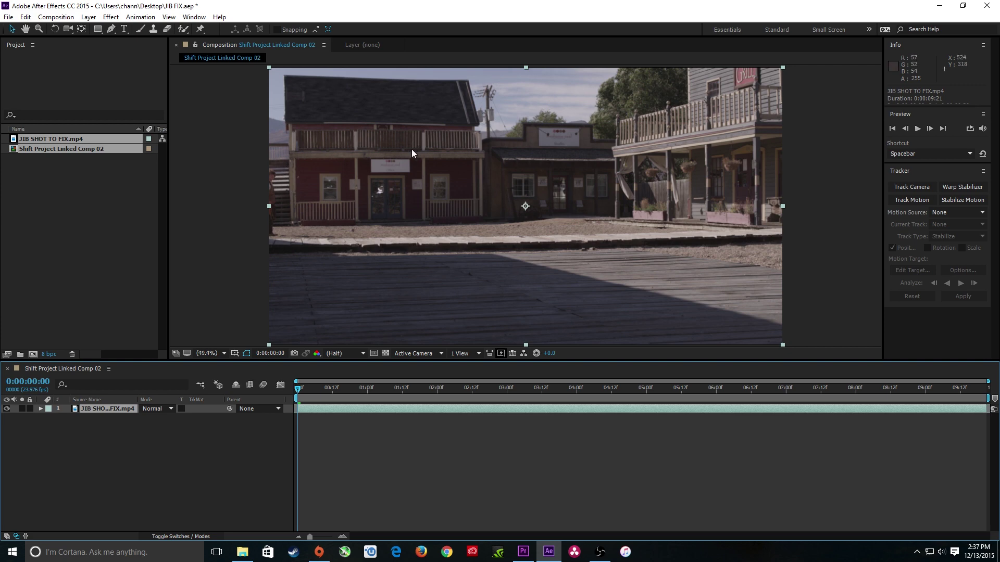
pyautogui.scroll(4, 501, 120)
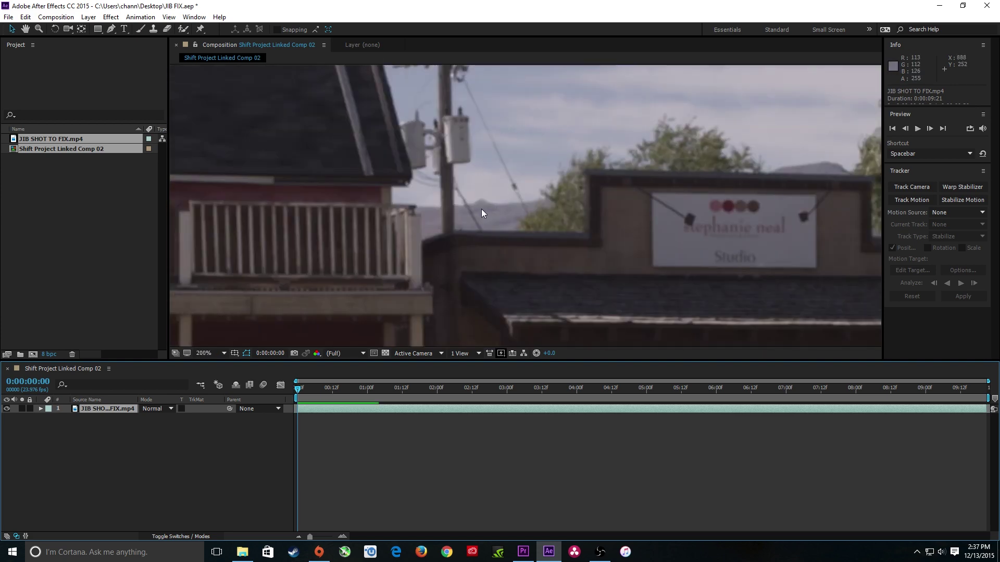
pyautogui.press('h')
pyautogui.moveTo(523, 132); pyautogui.dragTo(518, 189)
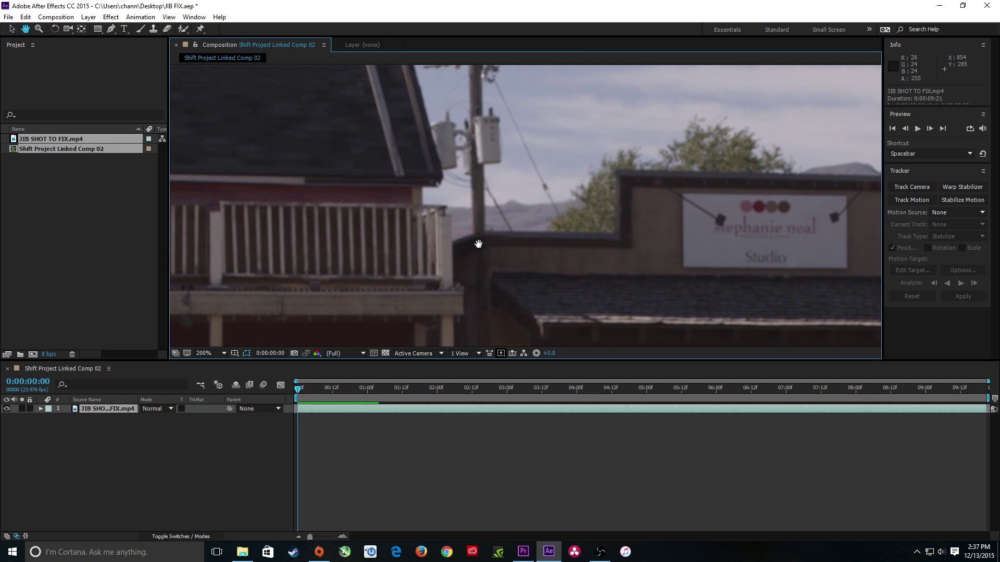
pyautogui.hotkey('shift', '/')
pyautogui.press('v')
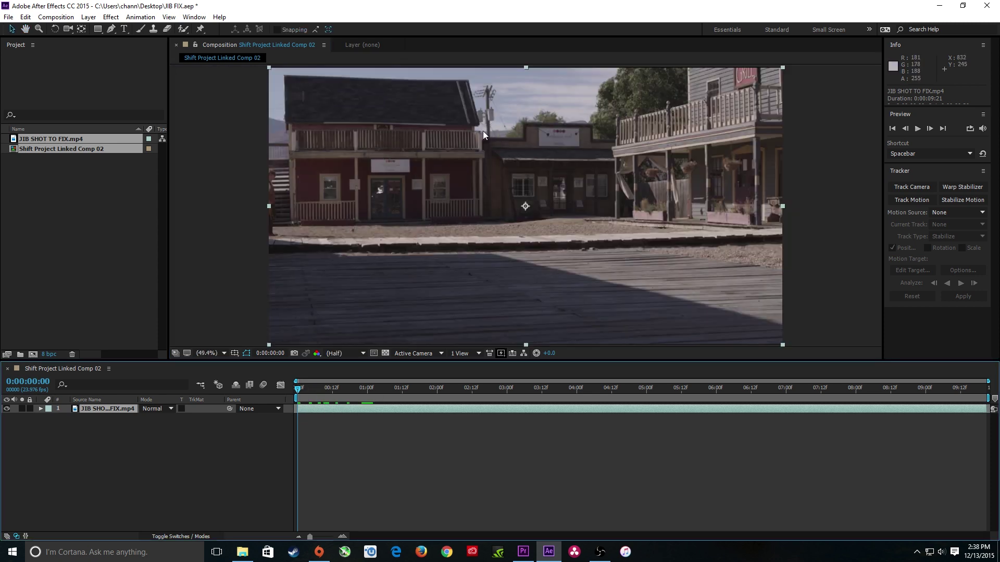
pyautogui.scroll(2, 482, 138)
pyautogui.scroll(-4, 482, 139)
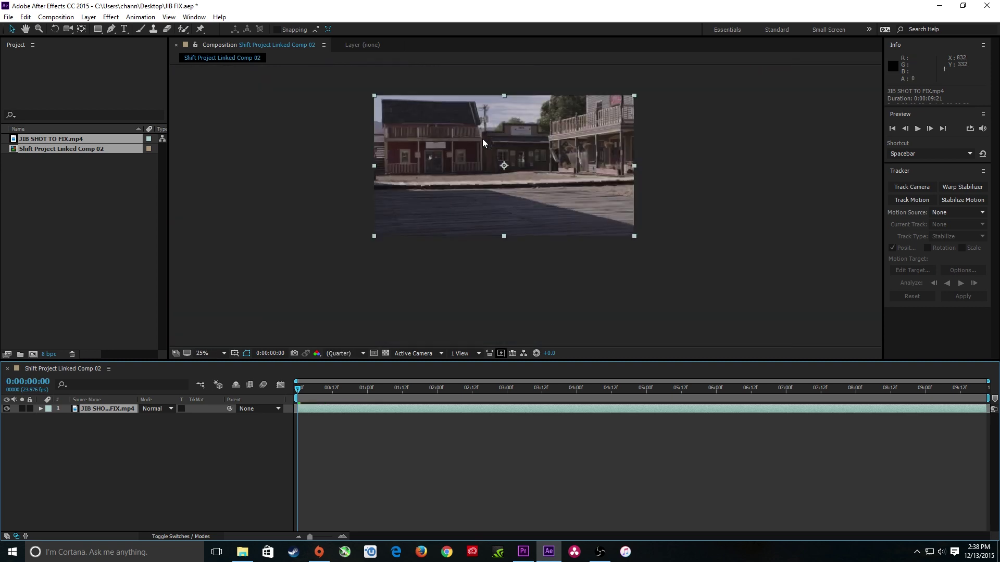
pyautogui.hotkey('shift', '/')
pyautogui.moveTo(316, 386); pyautogui.dragTo(983, 391)
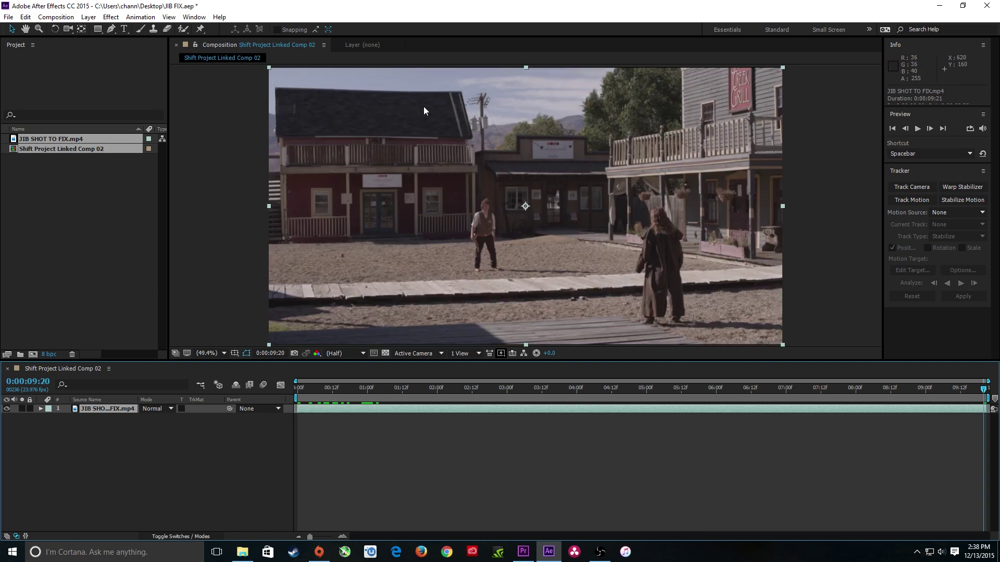
pyautogui.click(886, 391)
pyautogui.moveTo(887, 391); pyautogui.dragTo(295, 390)
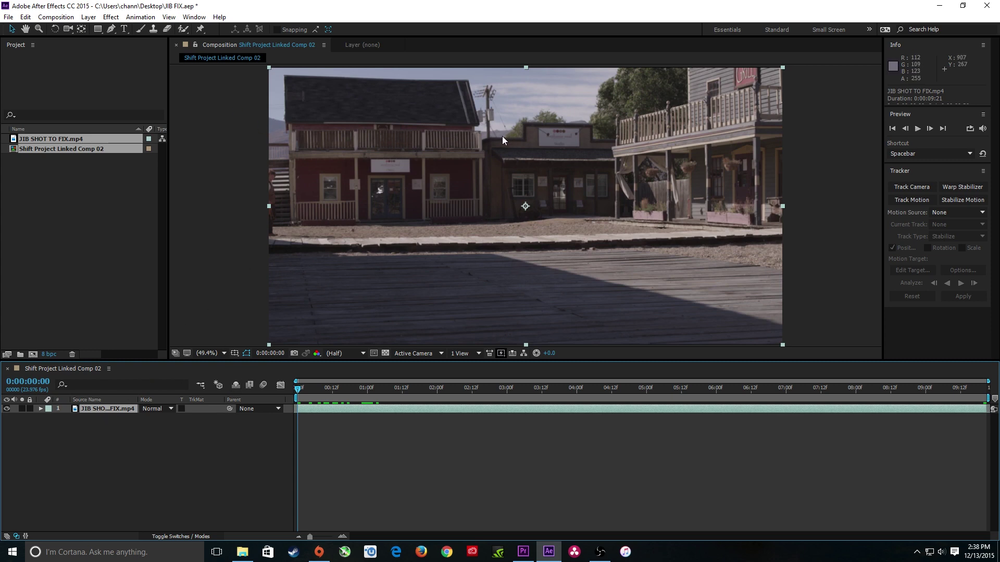
# Choose the Motion Tracking workspace and start Track Motion on the JIB SHOT TO FIX.mp4 layer.
pyautogui.scroll(4, 502, 136)
pyautogui.scroll(2, 502, 135)
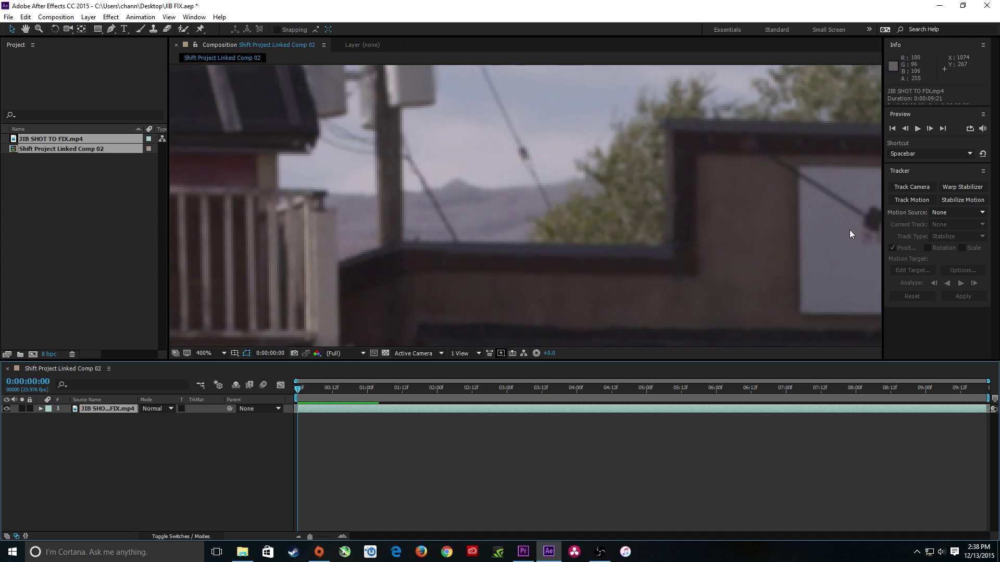
pyautogui.click(868, 29)
pyautogui.click(888, 109)
pyautogui.click(867, 29)
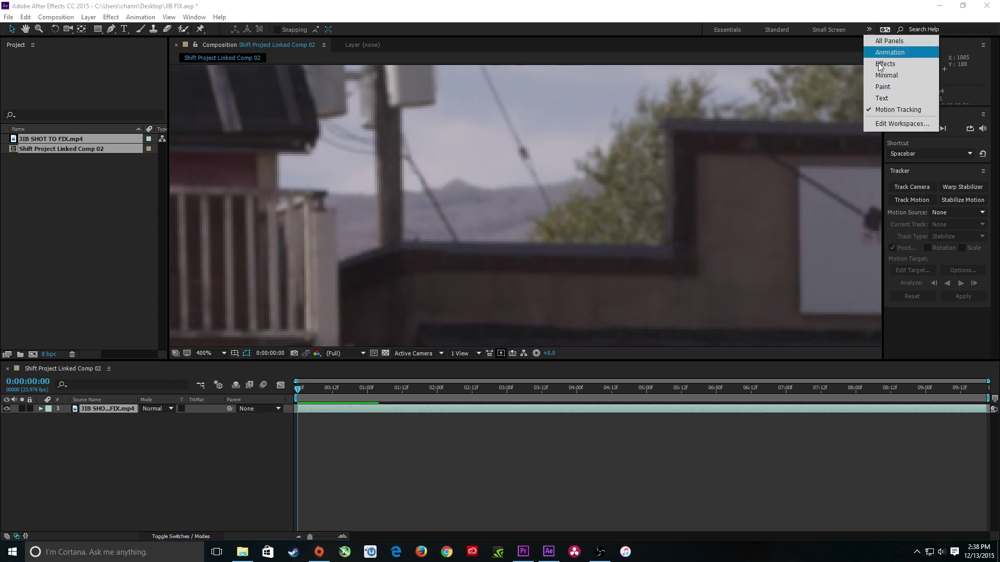
pyautogui.click(922, 192)
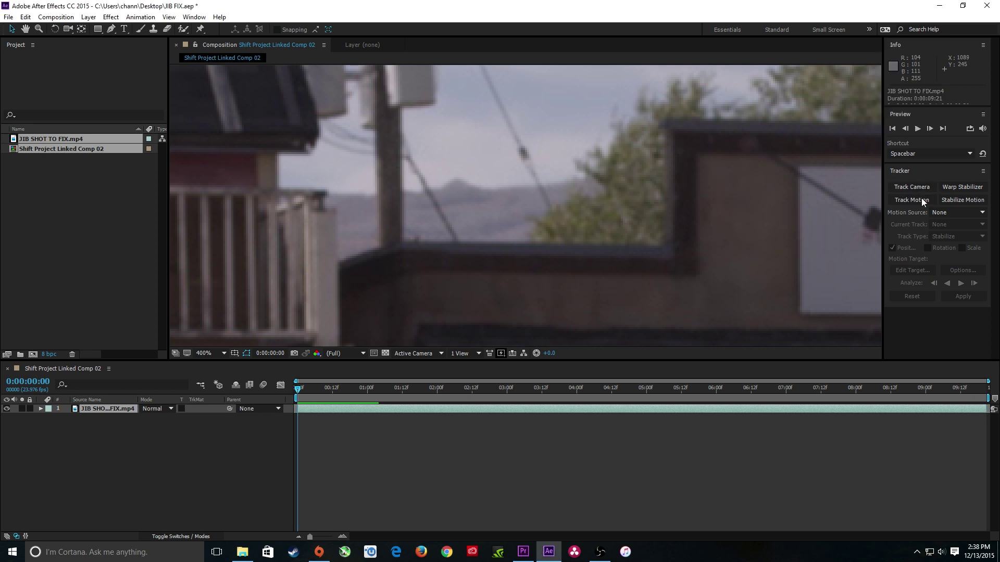
pyautogui.click(913, 200)
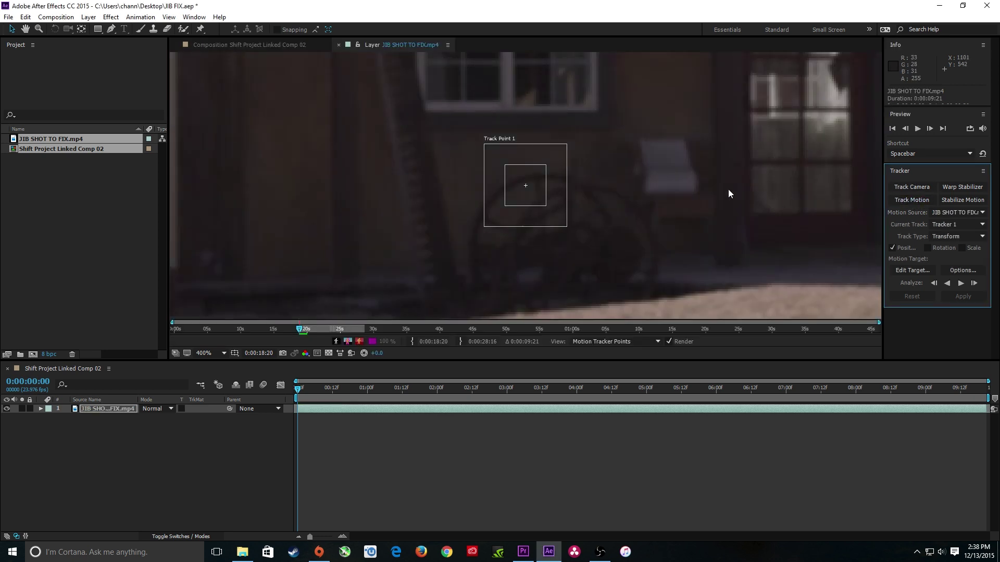
# Move Track Point 1 onto the distant ridge line between the utility pole and the tree.
pyautogui.moveTo(551, 178); pyautogui.dragTo(353, 194)
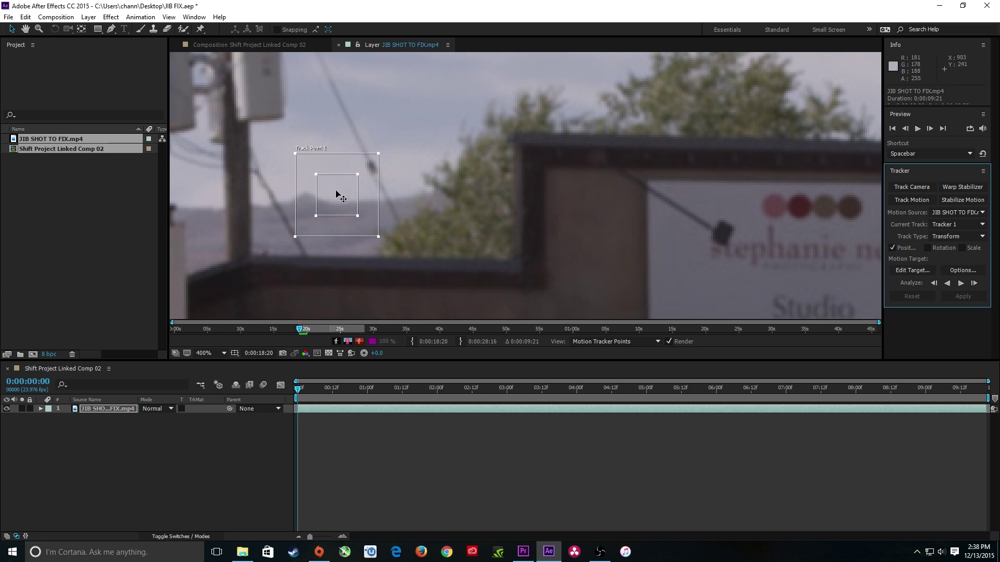
pyautogui.scroll(2, 329, 202)
pyautogui.scroll(-2, 330, 202)
pyautogui.scroll(2, 331, 203)
pyautogui.scroll(-1, 331, 205)
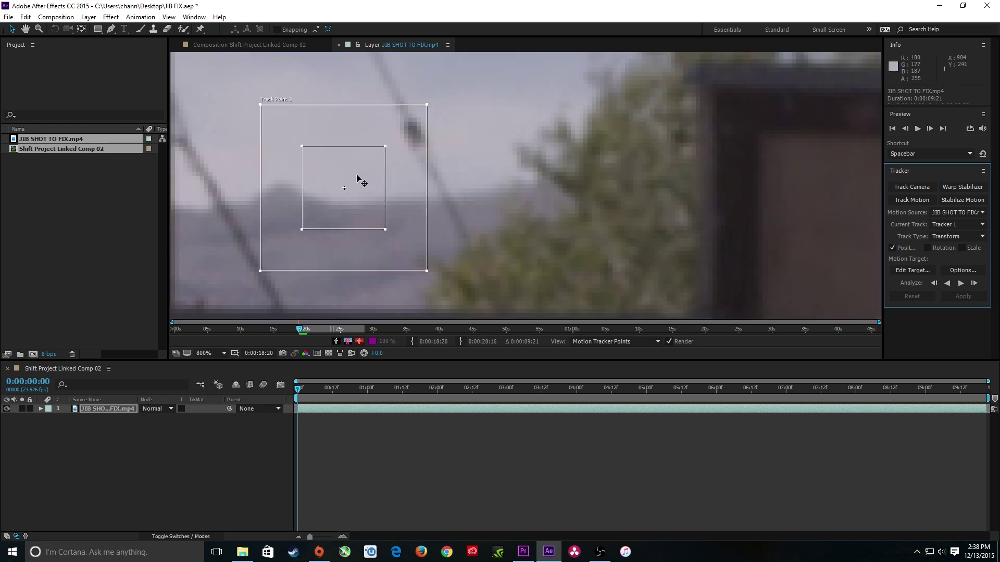
pyautogui.moveTo(335, 130)
pyautogui.mouseDown()
pyautogui.moveTo(286, 123)
pyautogui.moveTo(340, 133)
pyautogui.mouseUp()
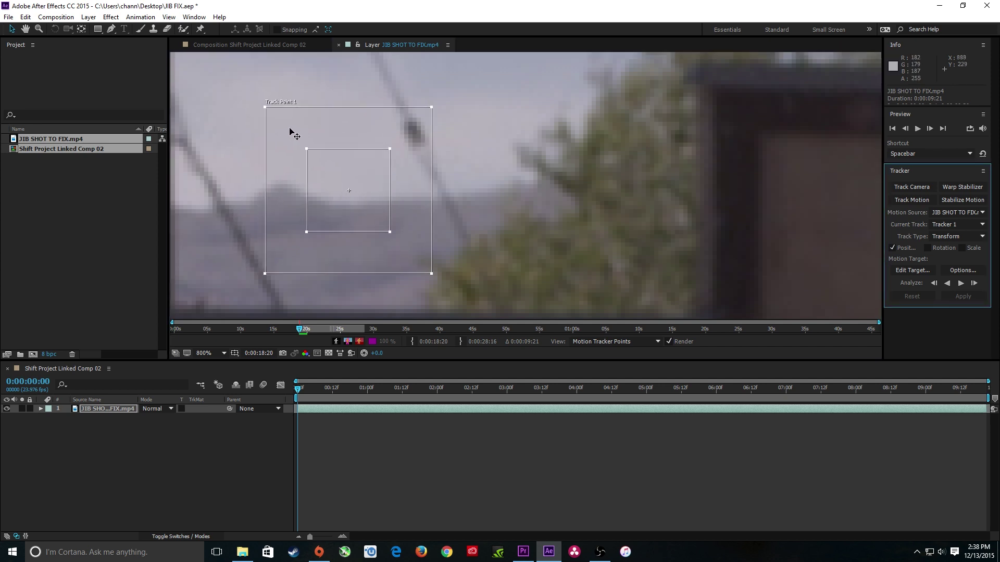
# Enlarge Track Point 1's search region, widen its feature region and centre both on the small hill peak.
pyautogui.moveTo(263, 107)
pyautogui.mouseDown()
pyautogui.moveTo(239, 90)
pyautogui.moveTo(258, 101)
pyautogui.mouseUp()
pyautogui.moveTo(334, 168); pyautogui.dragTo(298, 181)
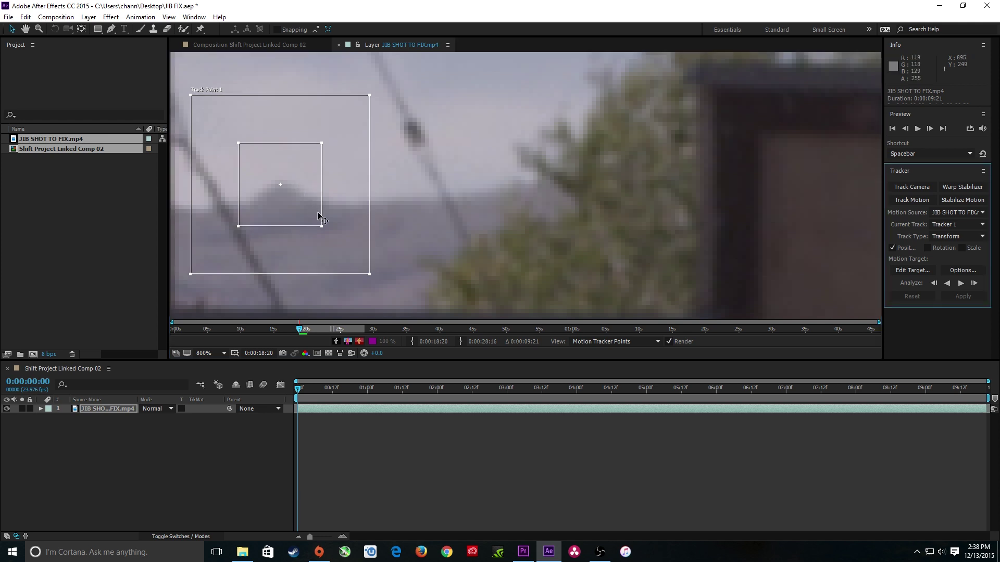
pyautogui.moveTo(321, 226)
pyautogui.mouseDown()
pyautogui.moveTo(314, 216)
pyautogui.moveTo(326, 224)
pyautogui.mouseUp()
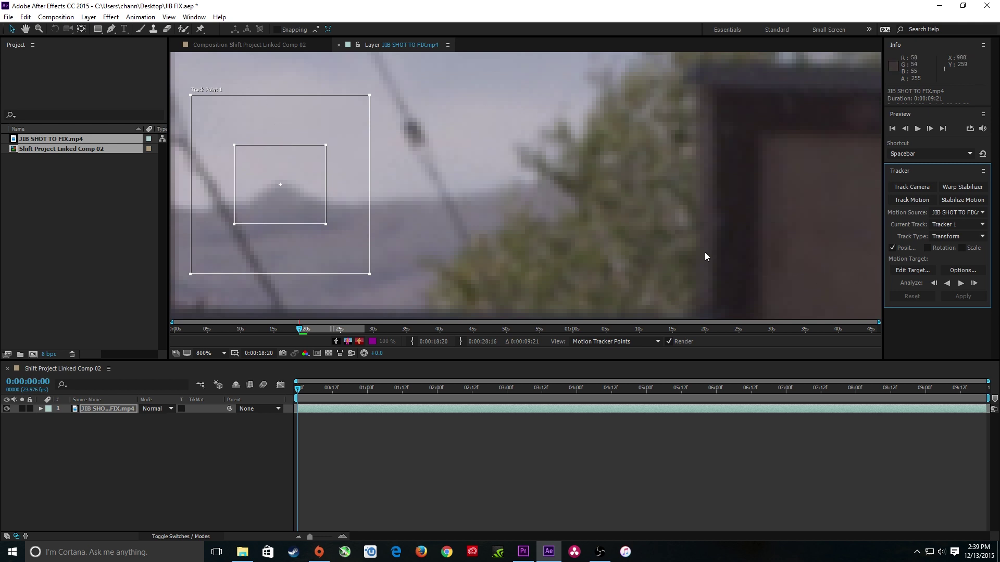
# Analyze Track Point 1 forward from the clip's first frame to its end.
pyautogui.scroll(-1, 254, 174)
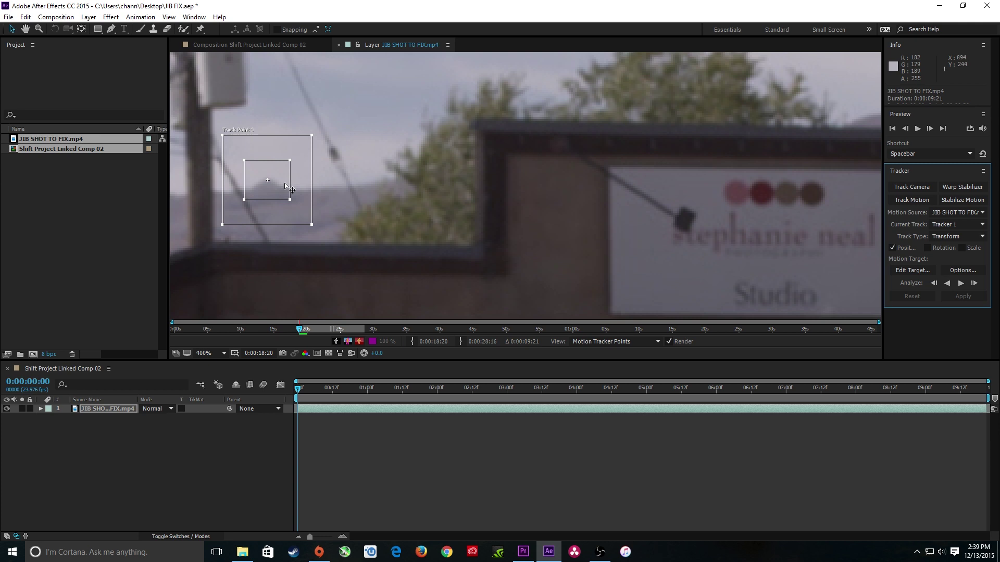
pyautogui.scroll(-1, 286, 185)
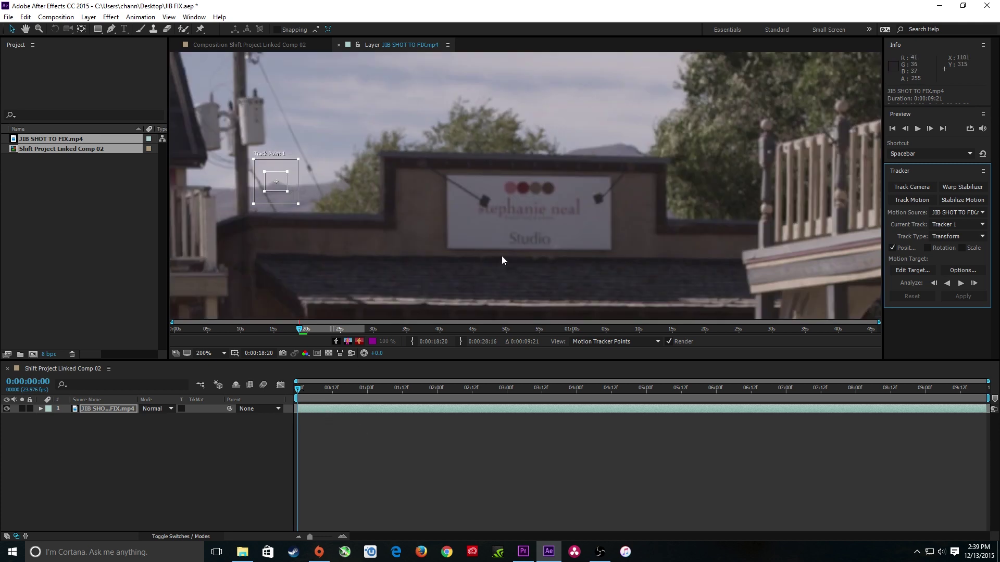
pyautogui.click(960, 283)
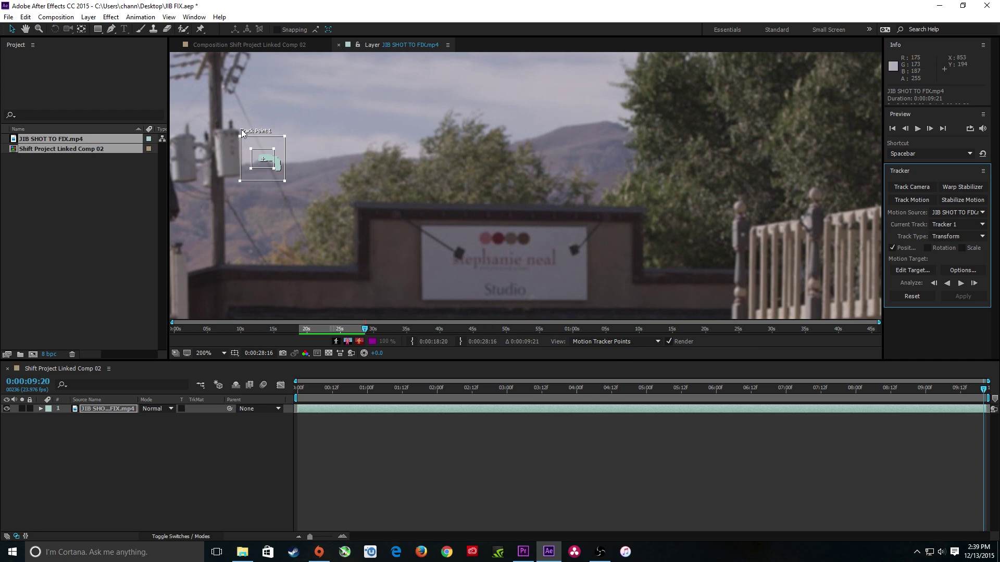
# Add a null object layer to the composition.
pyautogui.click(89, 17)
pyautogui.moveTo(157, 29)
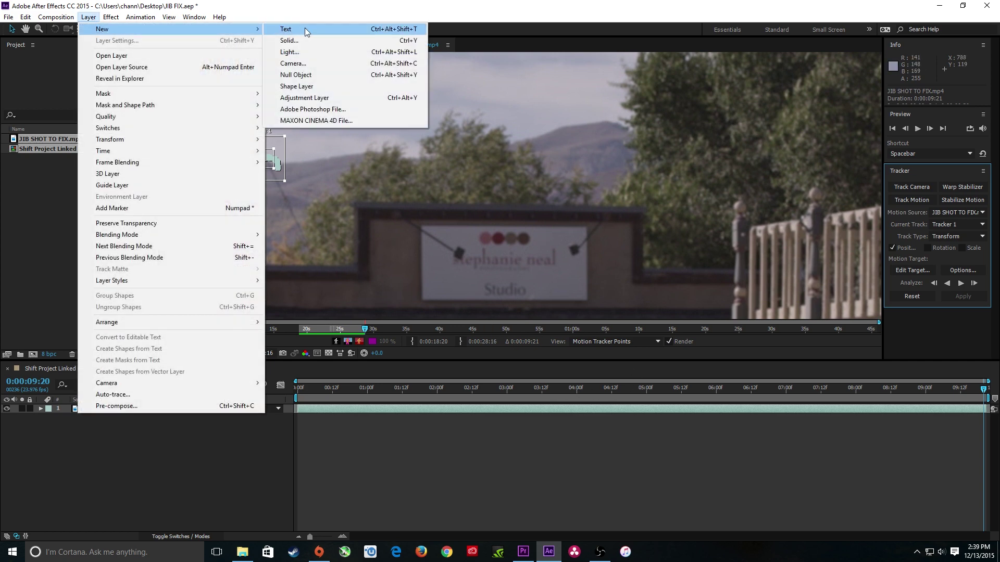
pyautogui.click(310, 76)
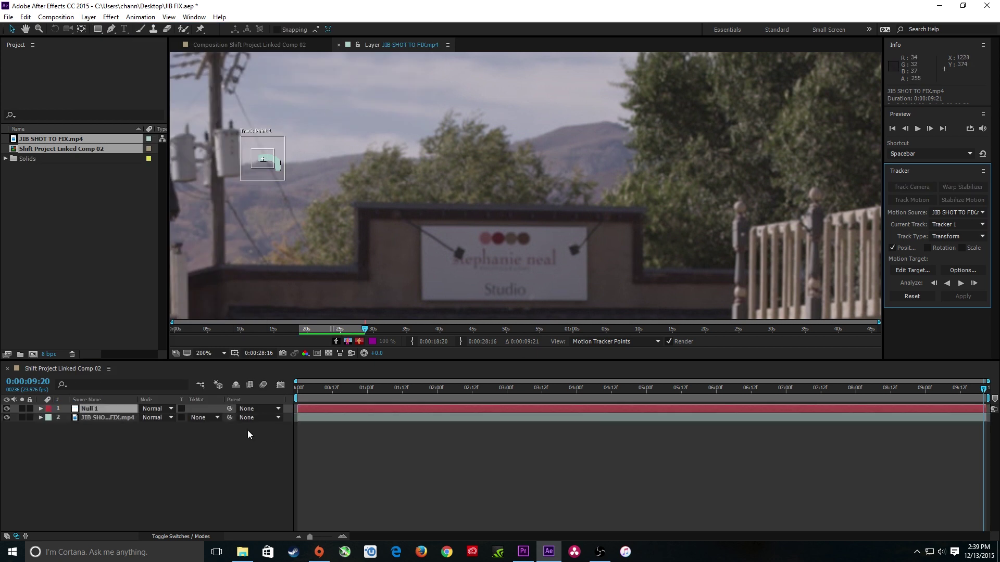
# Set Null 1 as the tracker's motion target and apply the tracked motion in X and Y.
pyautogui.click(909, 271)
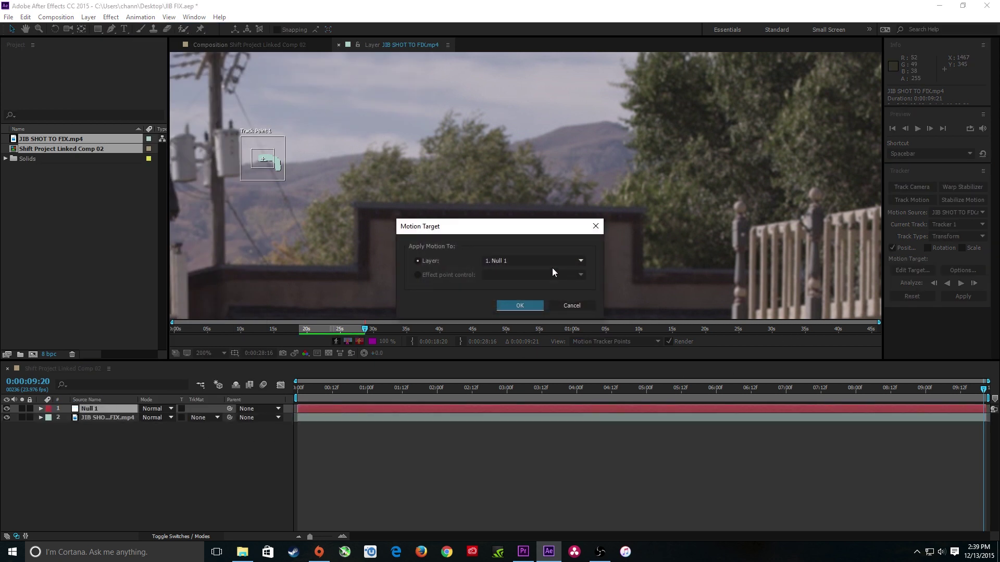
pyautogui.click(519, 307)
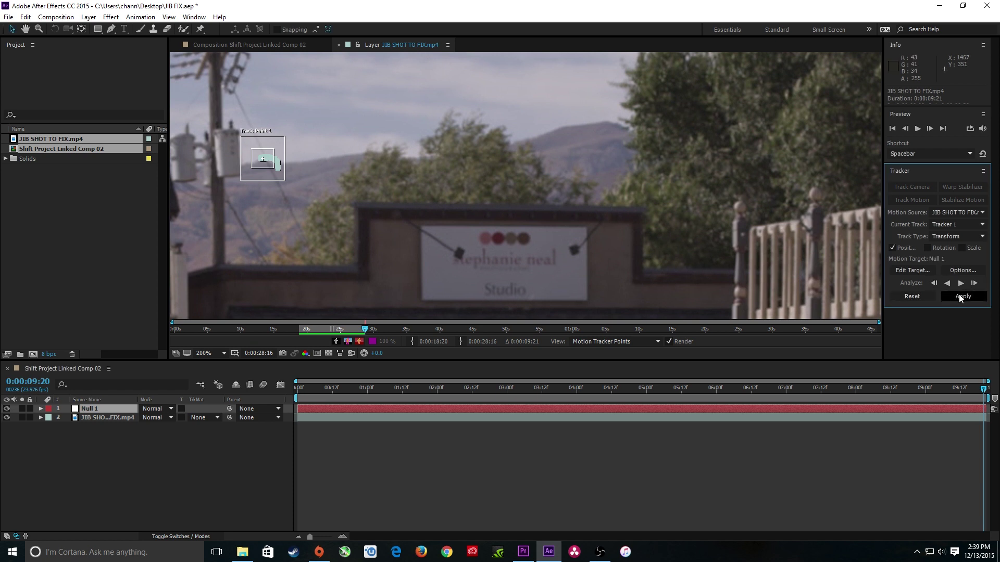
pyautogui.click(963, 296)
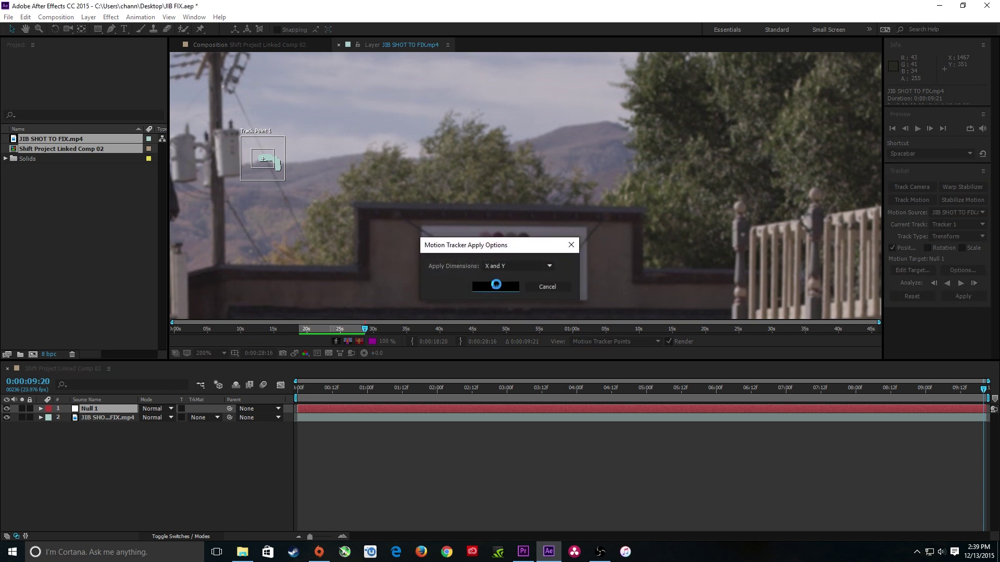
pyautogui.click(495, 286)
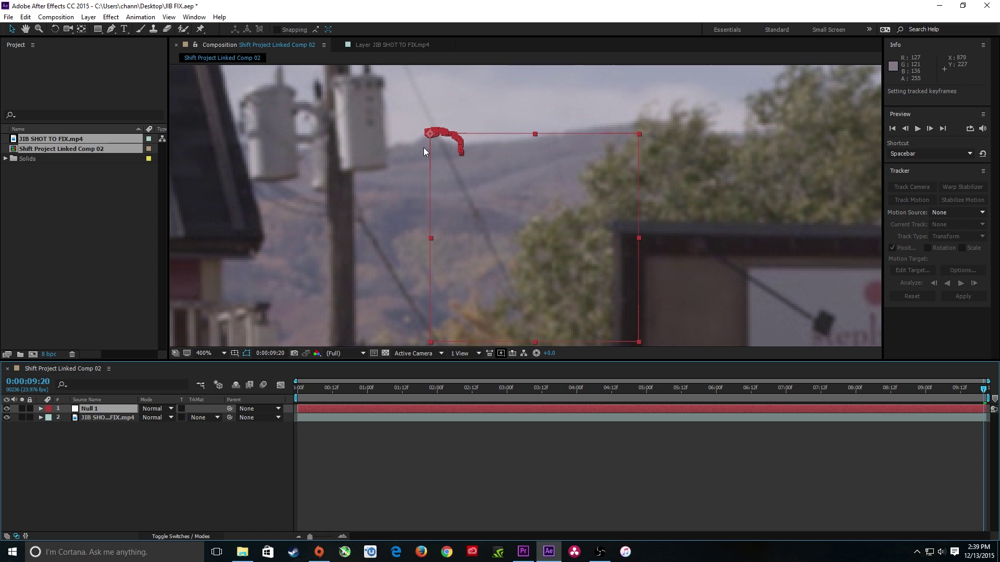
# At the composition's first frame, duplicate the JIB SHOT TO FIX.mp4 layer and apply Freeze Frame to the upper copy.
pyautogui.moveTo(336, 389); pyautogui.dragTo(277, 372)
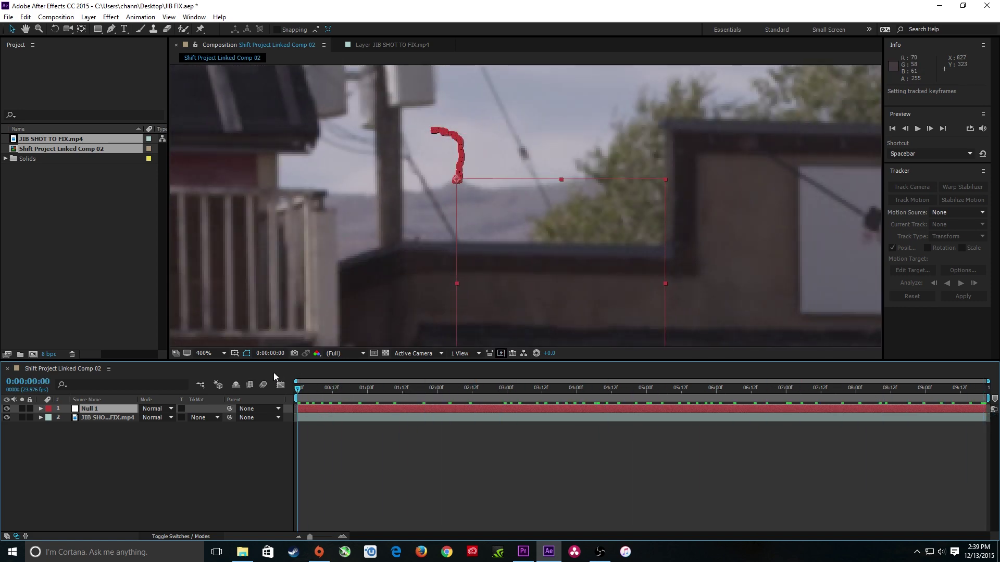
pyautogui.click(277, 372)
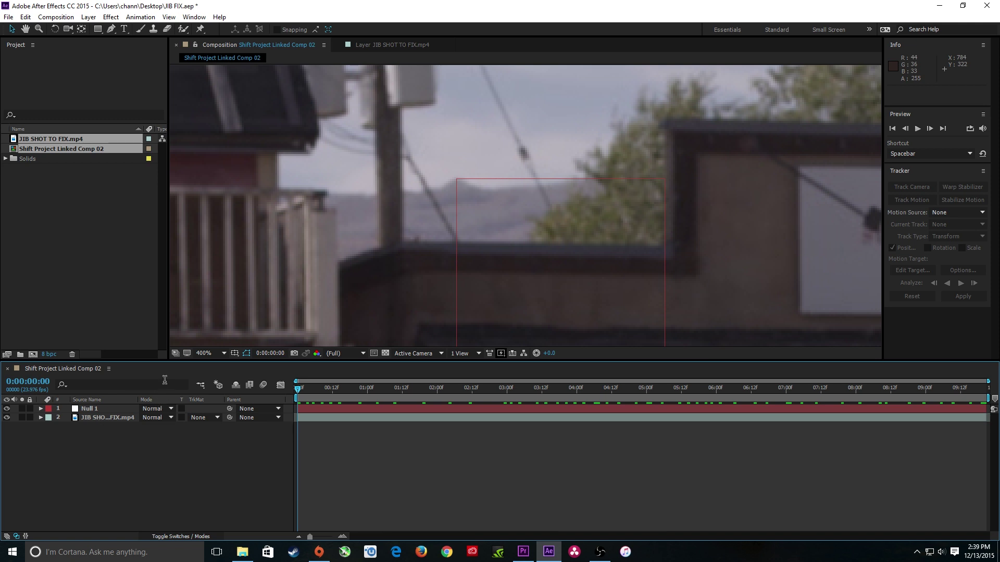
pyautogui.click(104, 418)
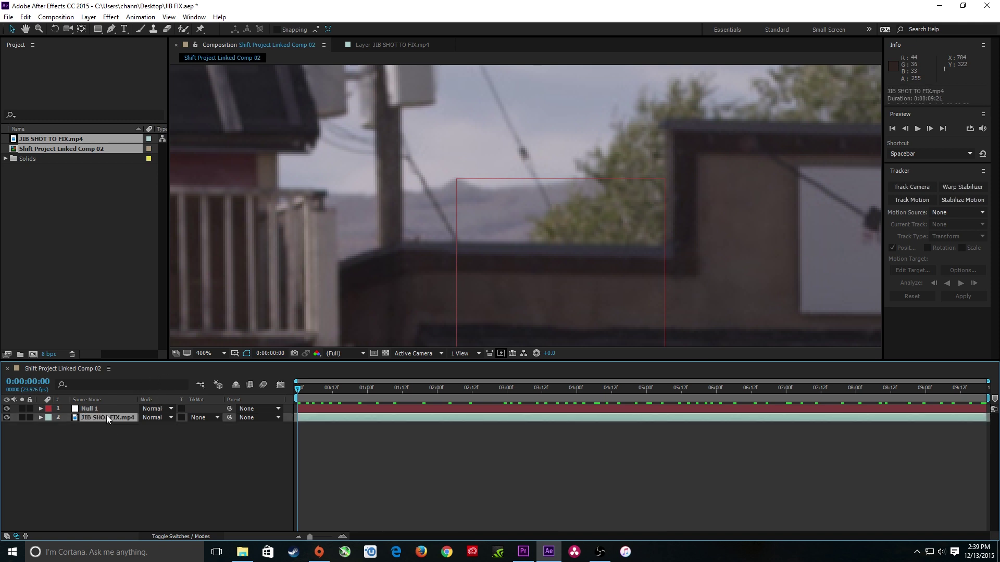
pyautogui.hotkey('shift', '/')
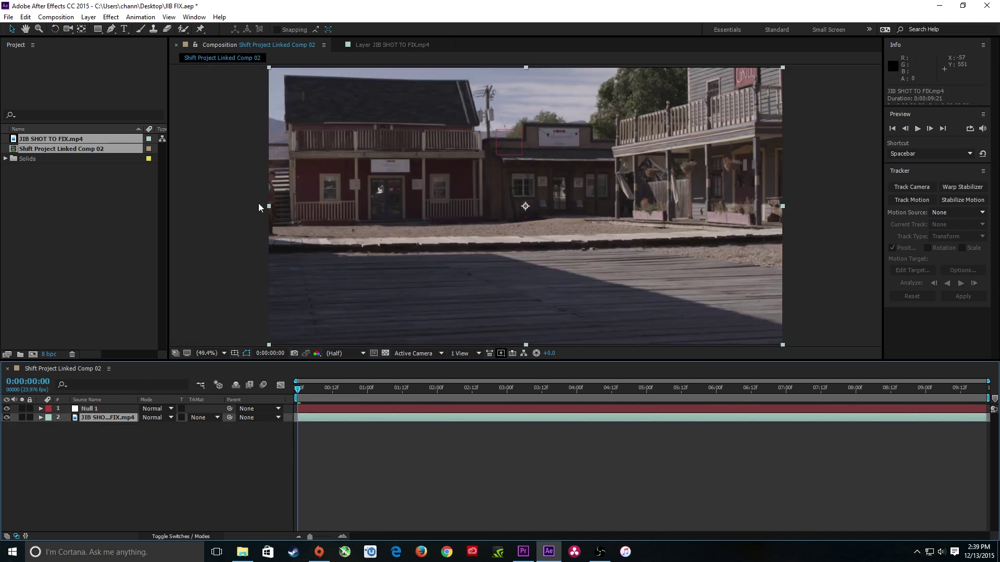
pyautogui.click(114, 429)
pyautogui.click(93, 417)
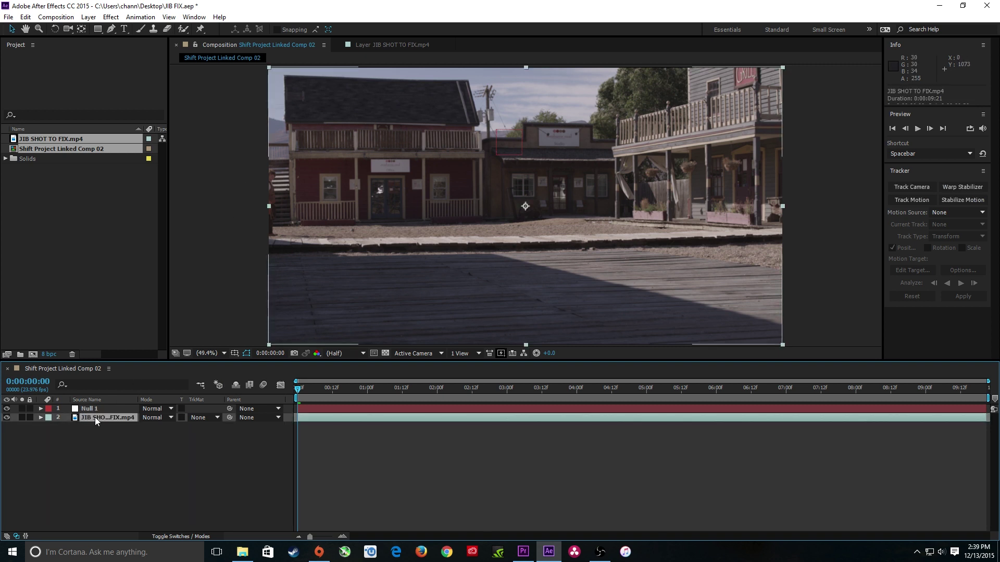
pyautogui.hotkey('ctrl', 'd')
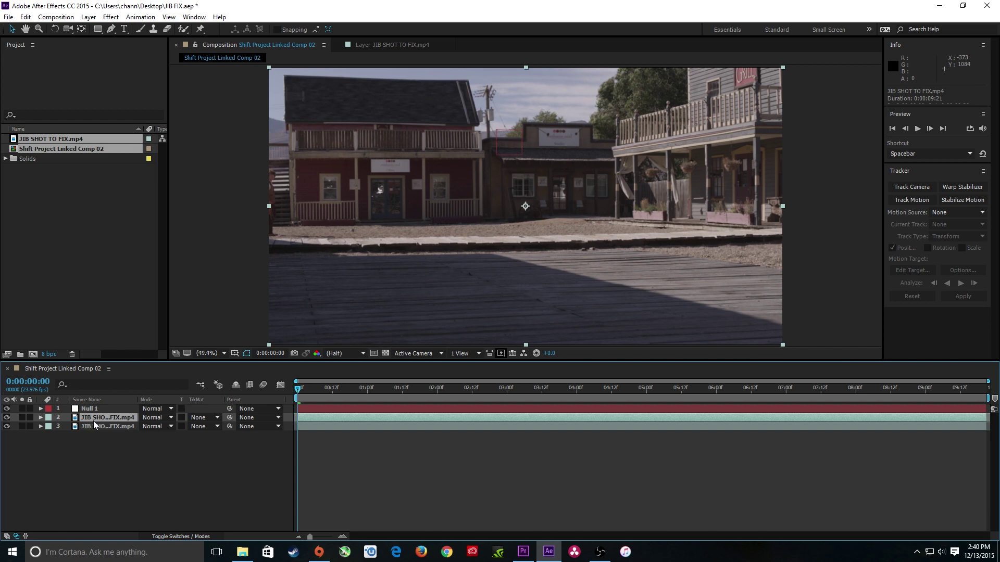
pyautogui.rightClick(111, 421)
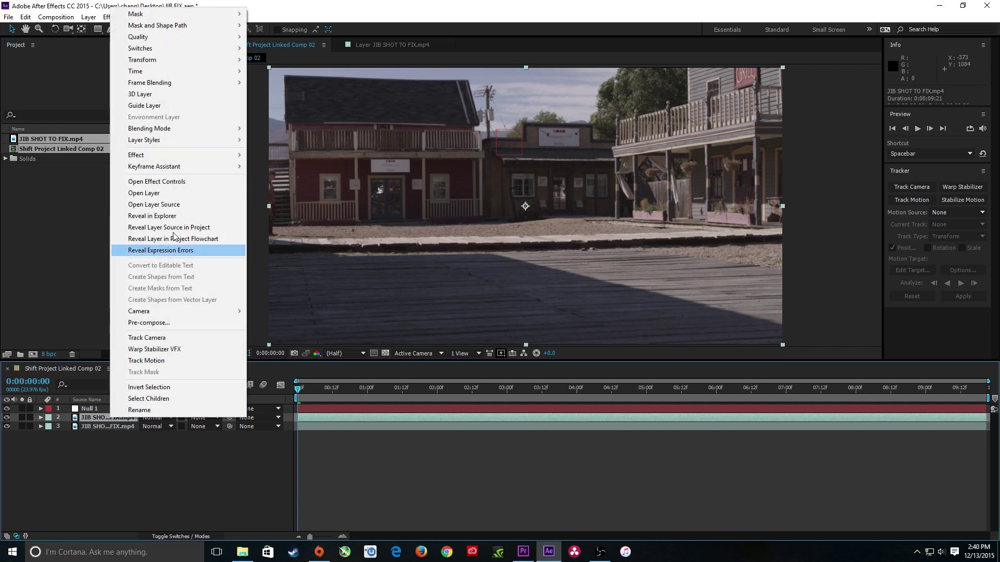
pyautogui.moveTo(239, 72)
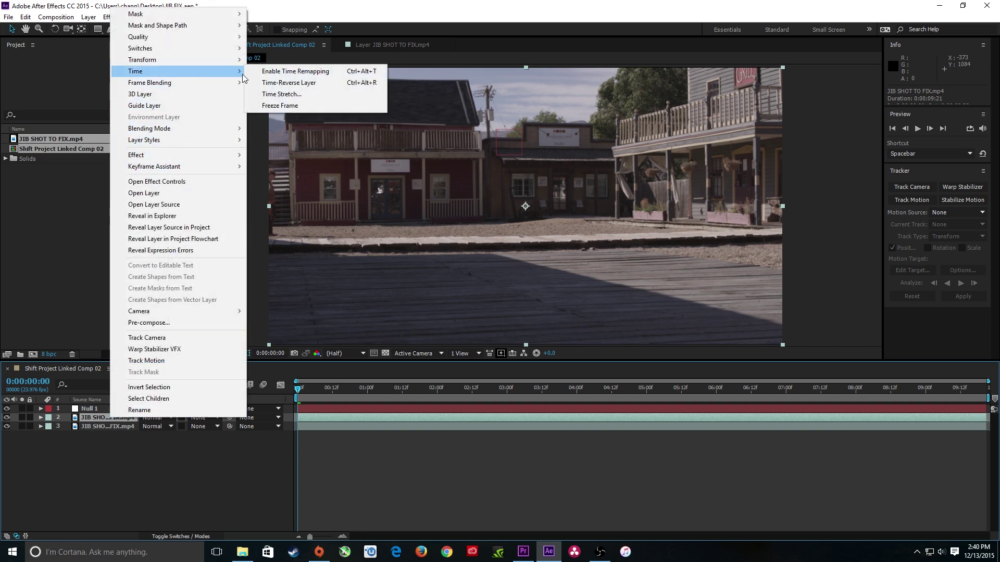
pyautogui.click(289, 105)
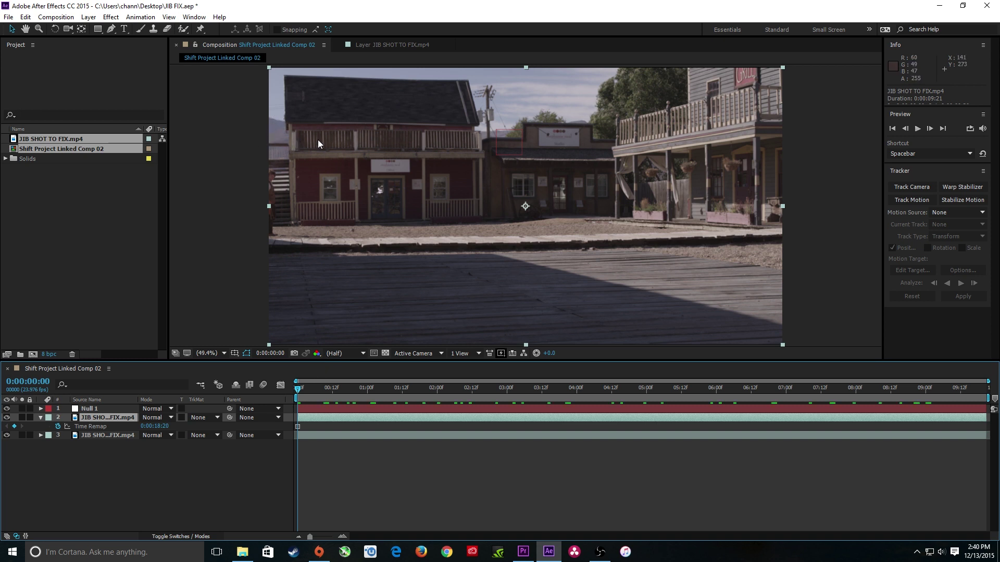
# Draw a closed four-point Pen mask on the frozen copy around the hillside and sky at the image's left edge.
pyautogui.scroll(7, 280, 133)
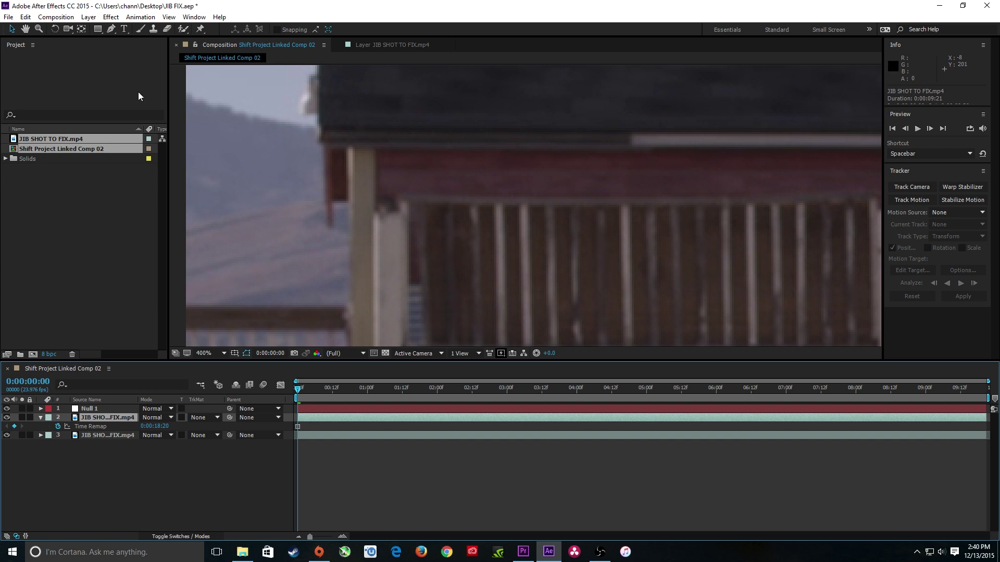
pyautogui.click(111, 29)
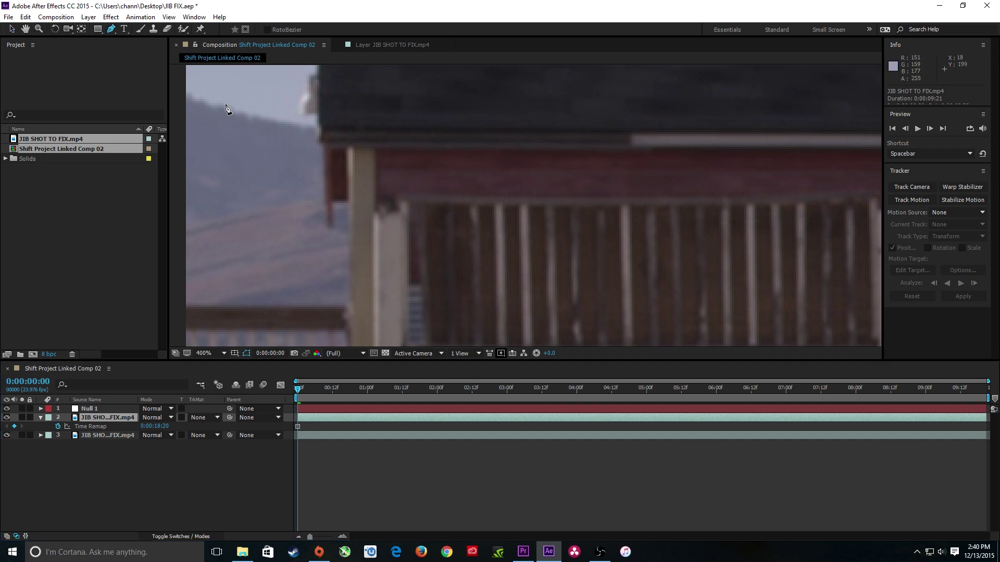
pyautogui.click(185, 96)
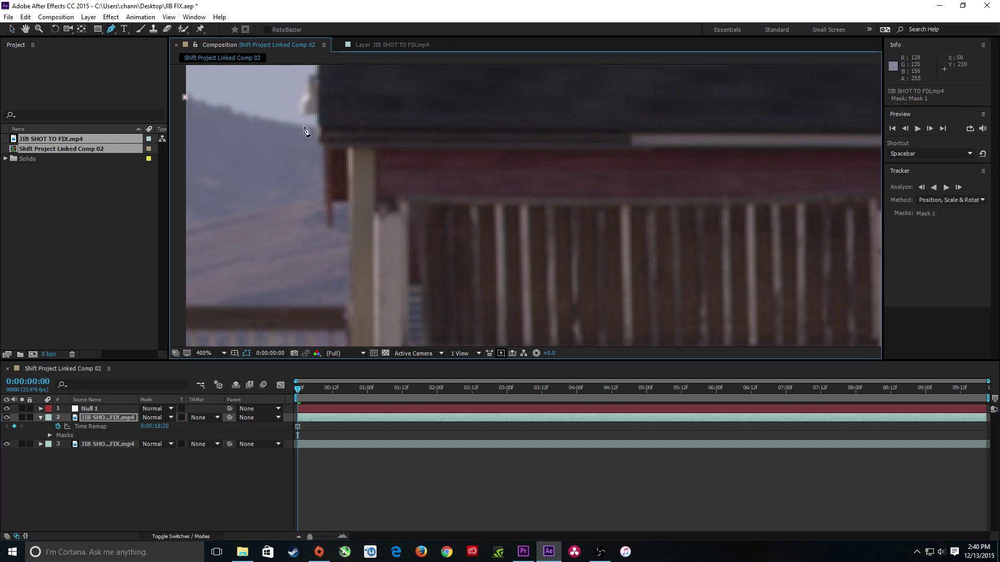
pyautogui.hotkey('ctrl', 'z')
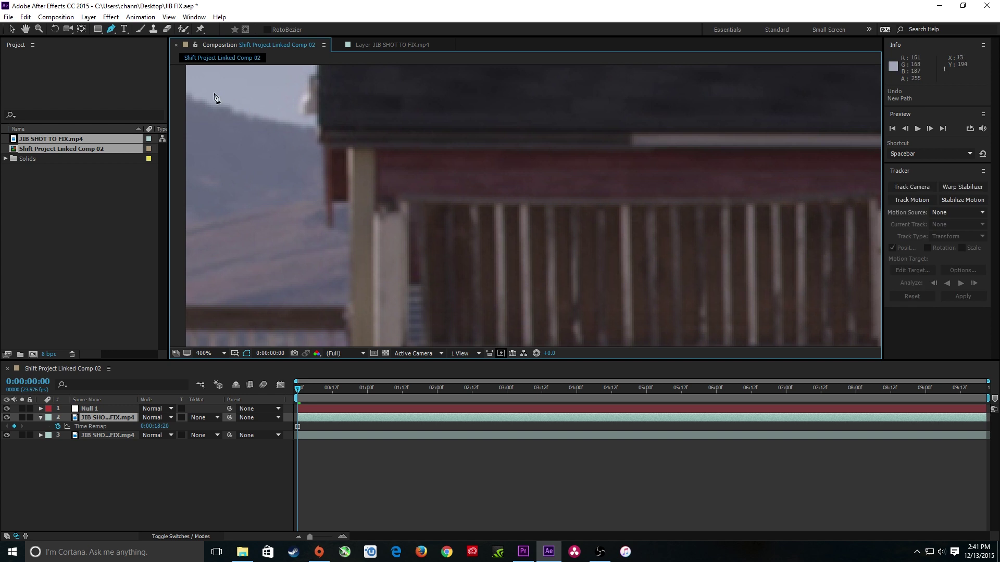
pyautogui.click(183, 70)
pyautogui.click(293, 91)
pyautogui.click(297, 195)
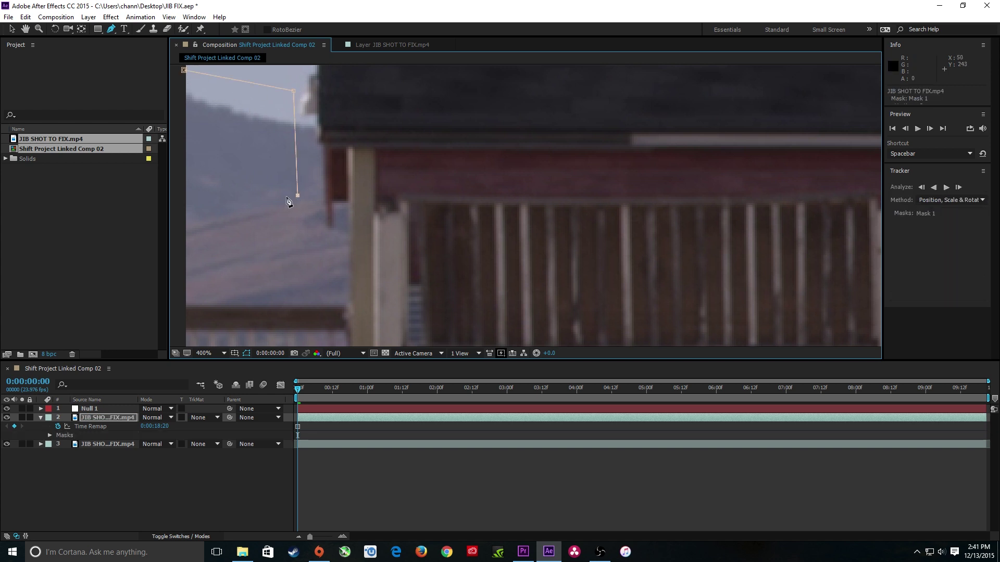
pyautogui.click(177, 194)
pyautogui.click(183, 70)
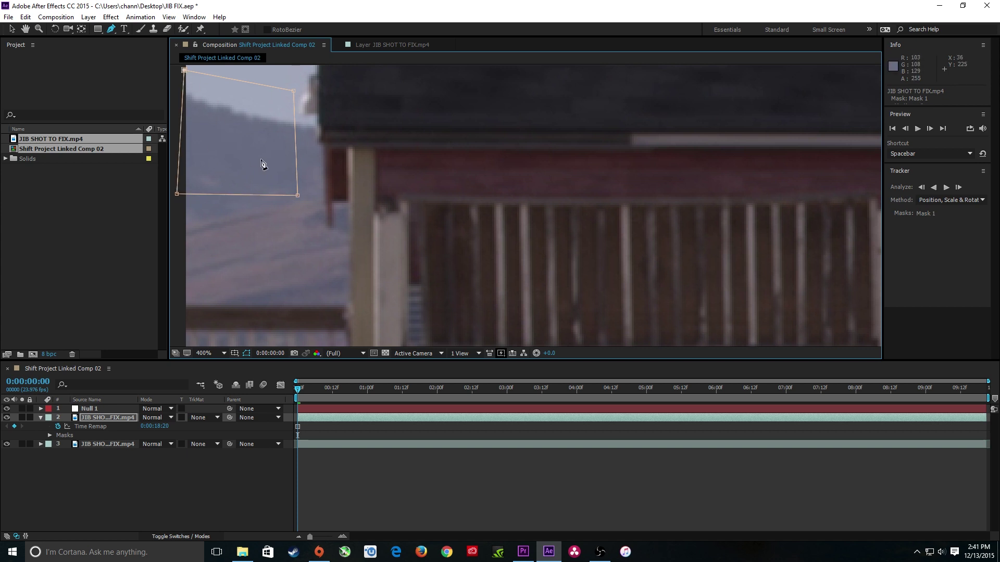
pyautogui.hotkey('shift', '/')
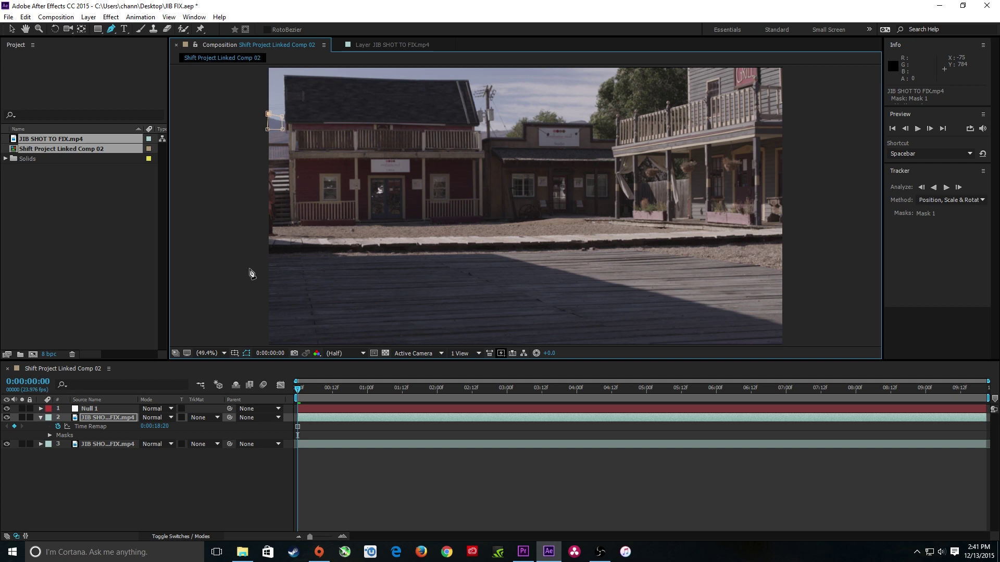
# Centre the frozen copy's anchor point on its masked patch, hiding the original footage layer while doing so and showing it again.
pyautogui.click(7, 444)
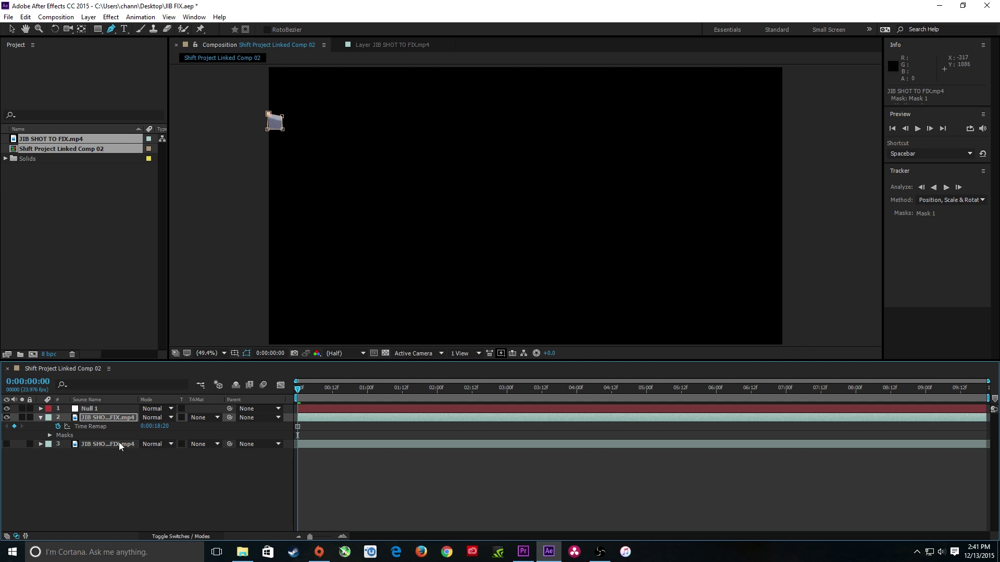
pyautogui.click(111, 418)
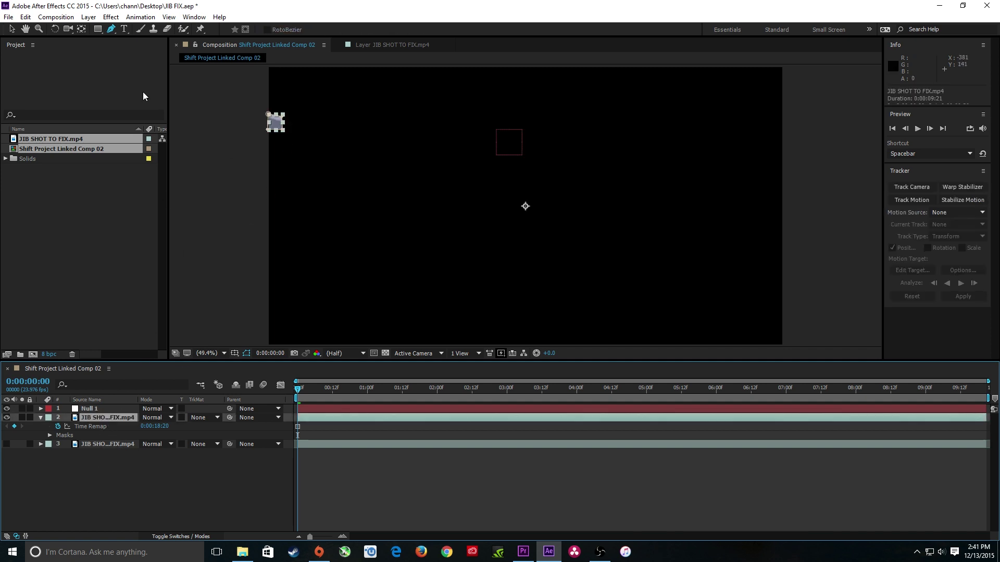
pyautogui.click(82, 29)
pyautogui.moveTo(525, 206); pyautogui.dragTo(280, 123)
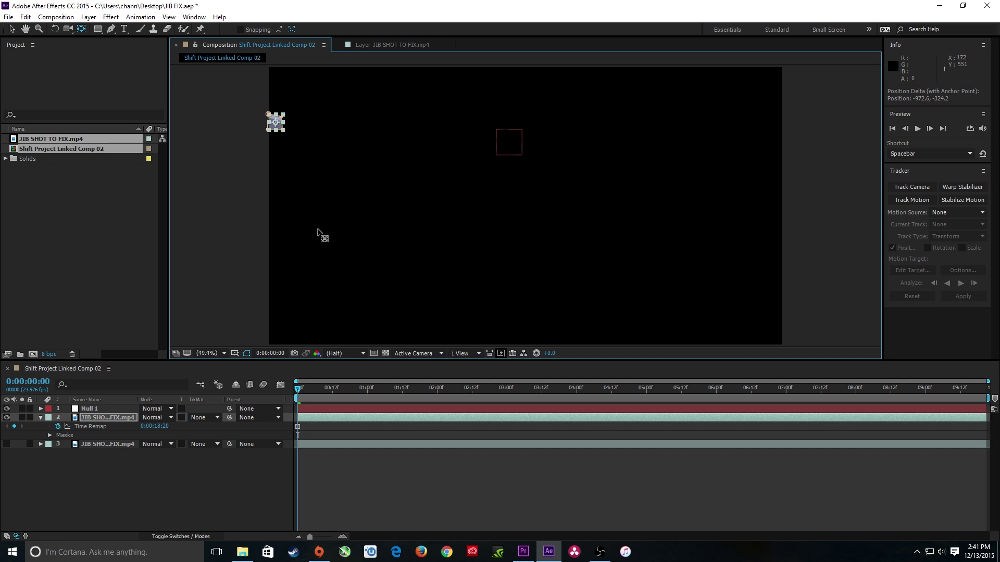
pyautogui.click(6, 444)
# Move the masked hillside patch over the gap beside the utility pole, to a position of about 891.6, 245.8.
pyautogui.scroll(6, 270, 129)
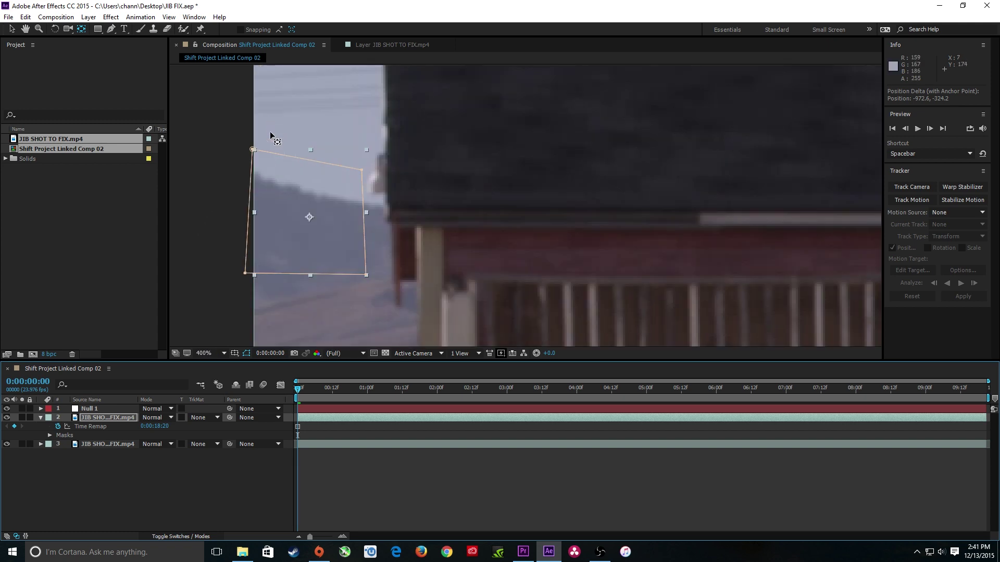
pyautogui.press('v')
pyautogui.click(273, 178)
pyautogui.moveTo(274, 178); pyautogui.dragTo(417, 242)
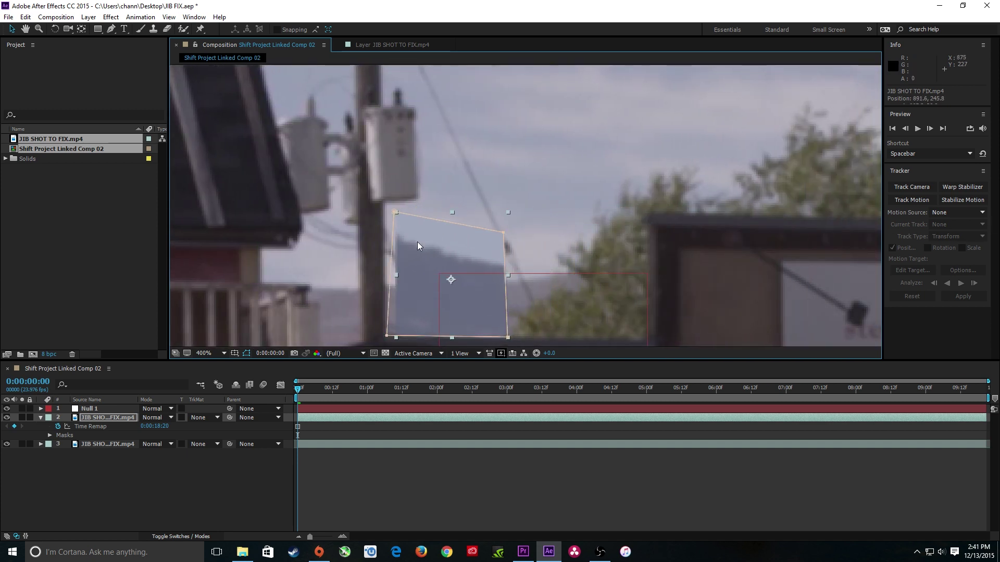
# Stretch the hillside patch to about 317% by 121% and reposition it to about 858.1, 253.5.
pyautogui.moveTo(508, 212); pyautogui.dragTo(632, 197)
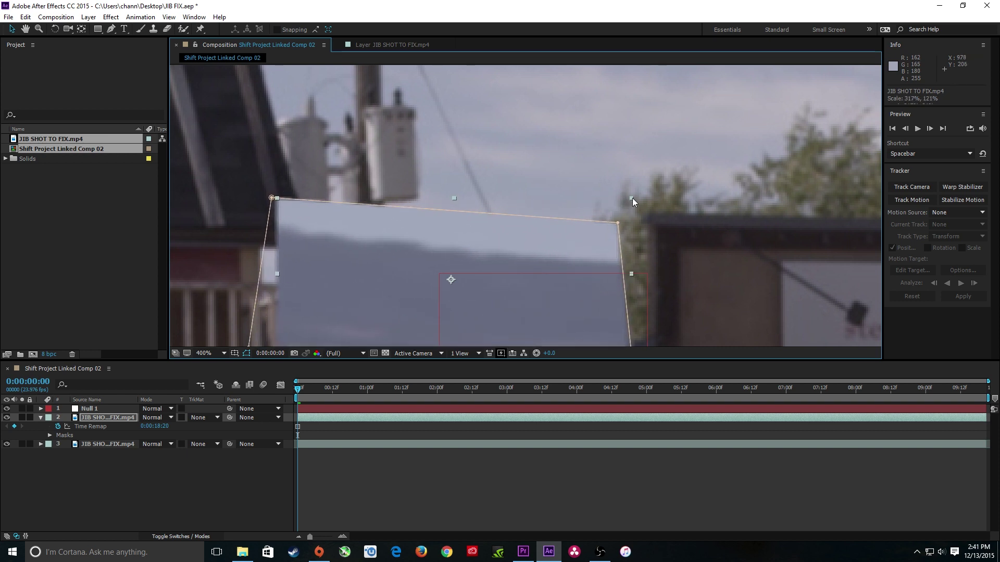
pyautogui.moveTo(548, 245); pyautogui.dragTo(521, 282)
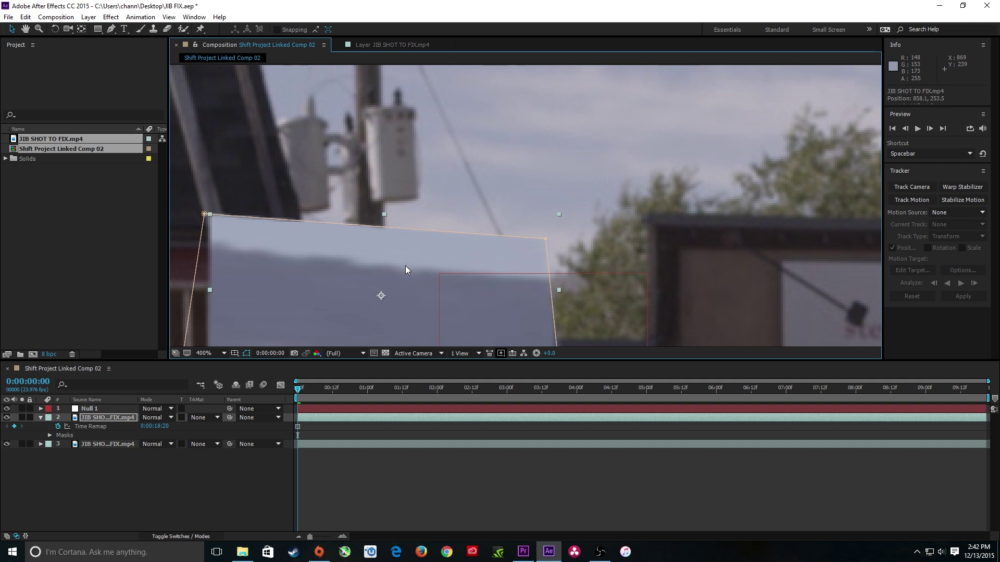
pyautogui.press('space')
pyautogui.moveTo(409, 278); pyautogui.dragTo(462, 206)
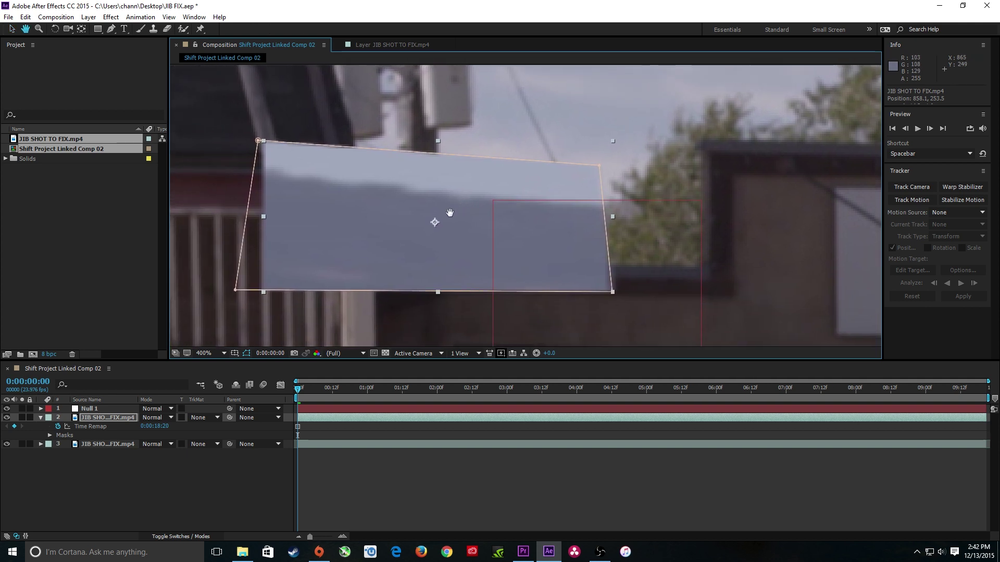
# Rotate the hillside patch about -4.2° to level its ridge line and move it to about 854.6, 260.5.
pyautogui.press('w')
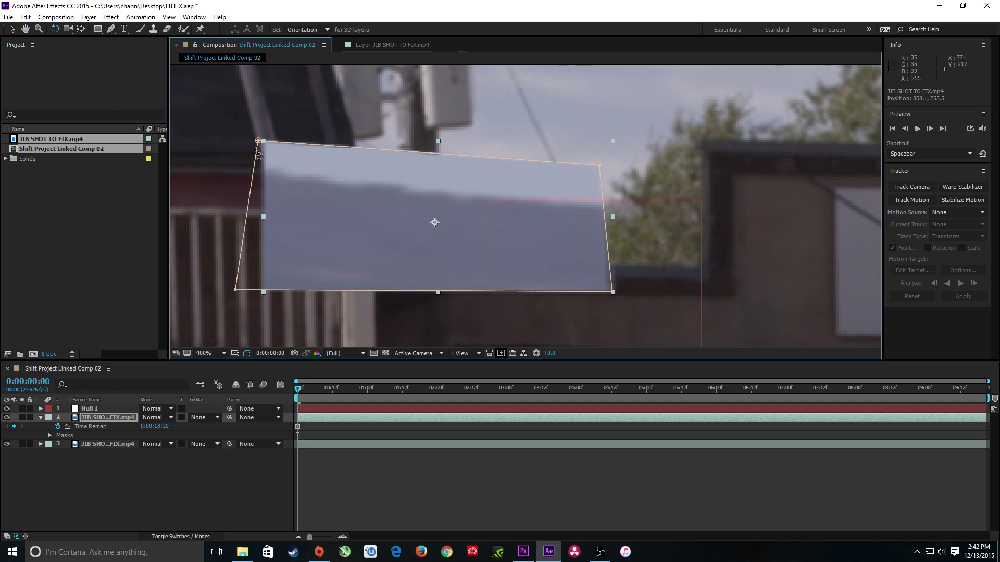
pyautogui.hotkey('ctrl', 'z')
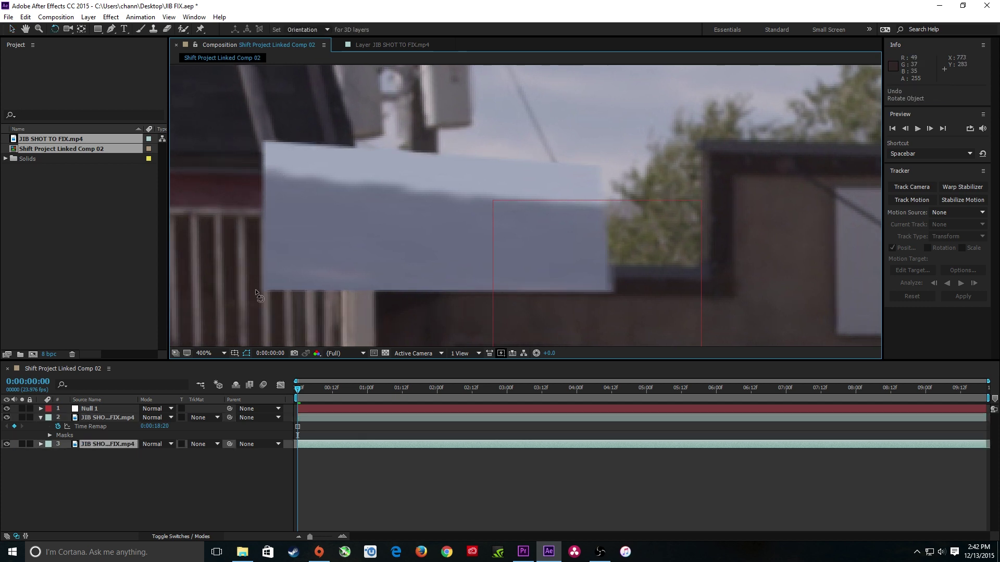
pyautogui.click(102, 417)
pyautogui.moveTo(292, 172); pyautogui.dragTo(290, 184)
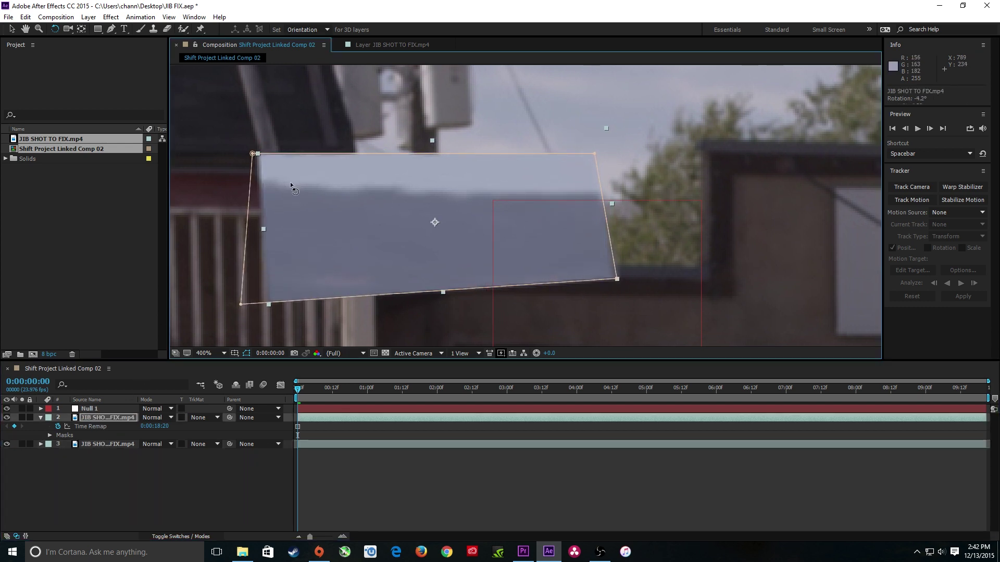
pyautogui.press('v')
pyautogui.moveTo(359, 195)
pyautogui.mouseDown()
pyautogui.moveTo(298, 237)
pyautogui.moveTo(359, 208)
pyautogui.moveTo(276, 214)
pyautogui.moveTo(351, 206)
pyautogui.mouseUp()
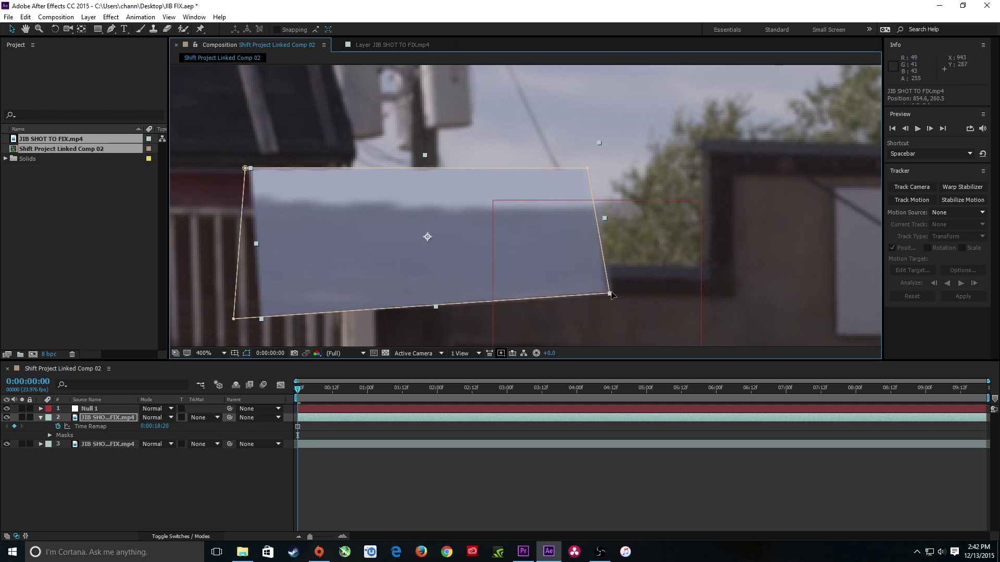
# Reshape the patch's mask, pulling its lower-right corner in to the roofline, its upper-right corner out to the tree and its upper-left corner down.
pyautogui.moveTo(610, 295); pyautogui.dragTo(542, 286)
pyautogui.moveTo(587, 168); pyautogui.dragTo(627, 162)
pyautogui.moveTo(543, 286); pyautogui.dragTo(547, 276)
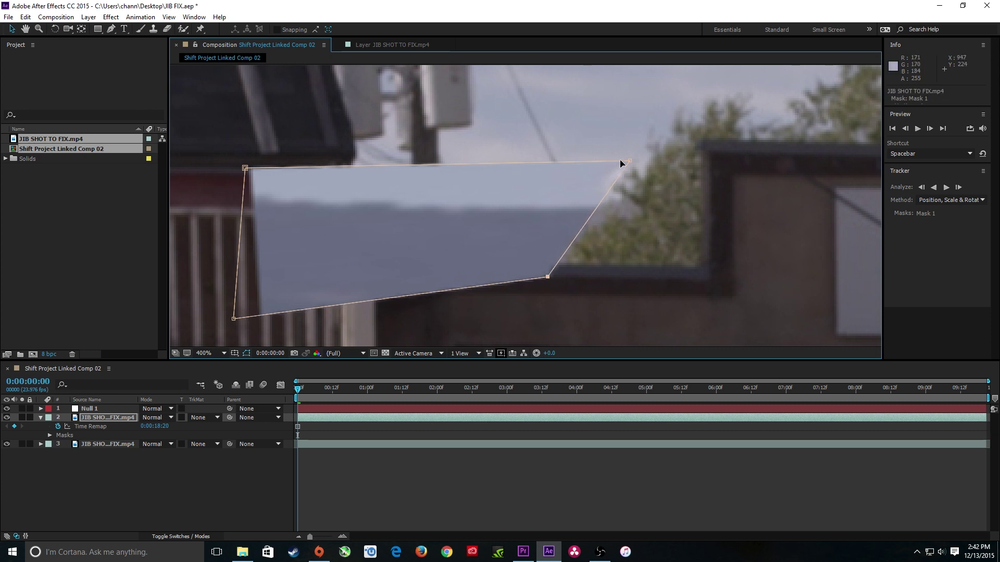
pyautogui.moveTo(628, 162); pyautogui.dragTo(629, 156)
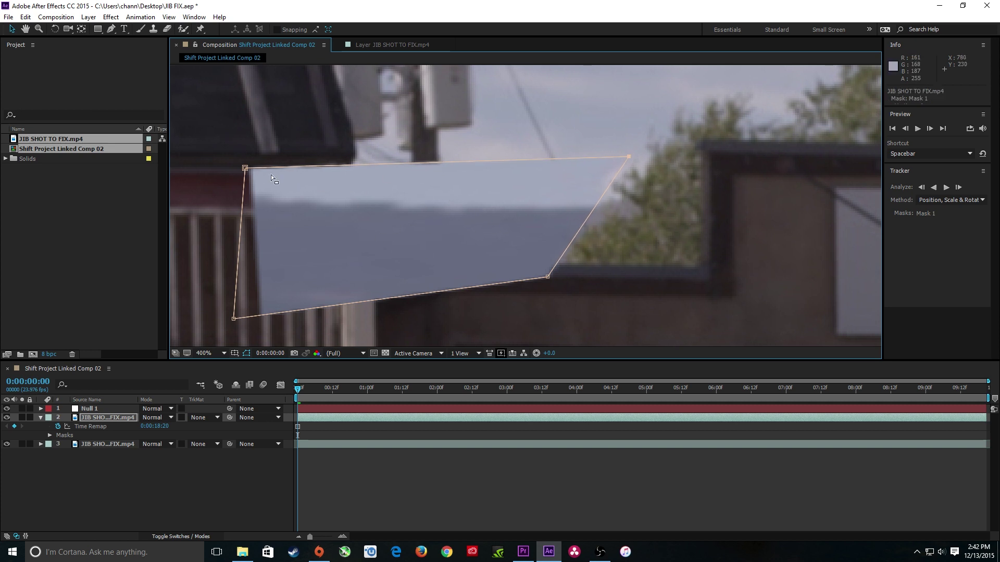
pyautogui.moveTo(245, 171)
pyautogui.mouseDown()
pyautogui.moveTo(246, 71)
pyautogui.moveTo(259, 143)
pyautogui.moveTo(240, 183)
pyautogui.mouseUp()
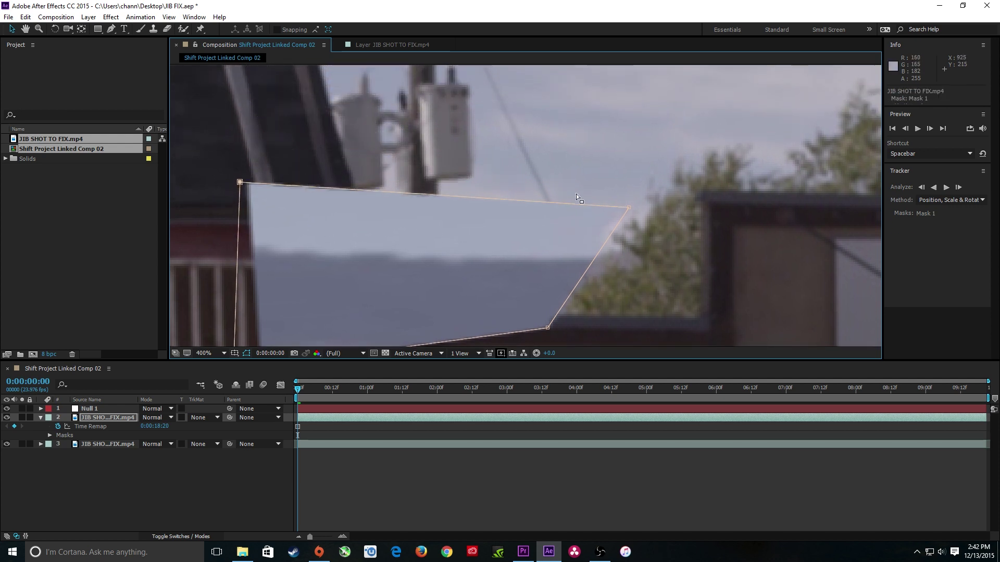
# Pull the upper-right corner of the hillside patch's mask upward and set its mask feather to 5 pixels.
pyautogui.moveTo(629, 207); pyautogui.dragTo(638, 169)
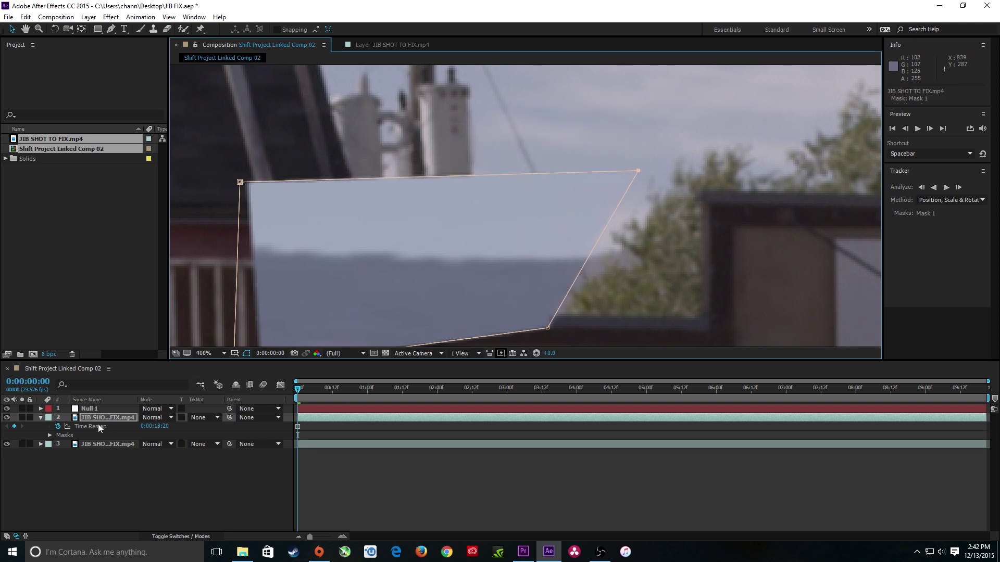
pyautogui.click(50, 435)
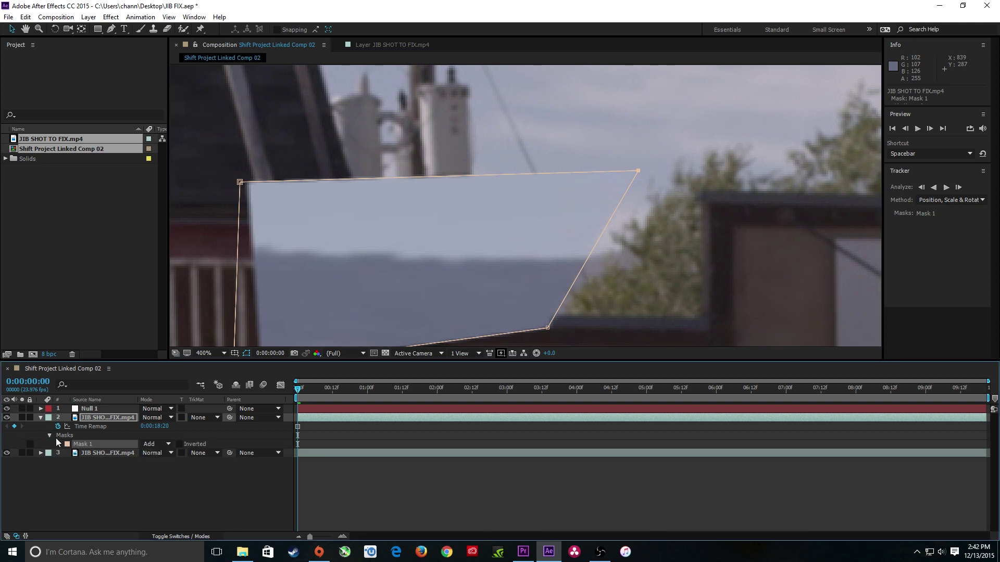
pyautogui.click(58, 444)
pyautogui.moveTo(158, 462)
pyautogui.mouseDown()
pyautogui.moveTo(208, 462)
pyautogui.moveTo(167, 462)
pyautogui.mouseUp()
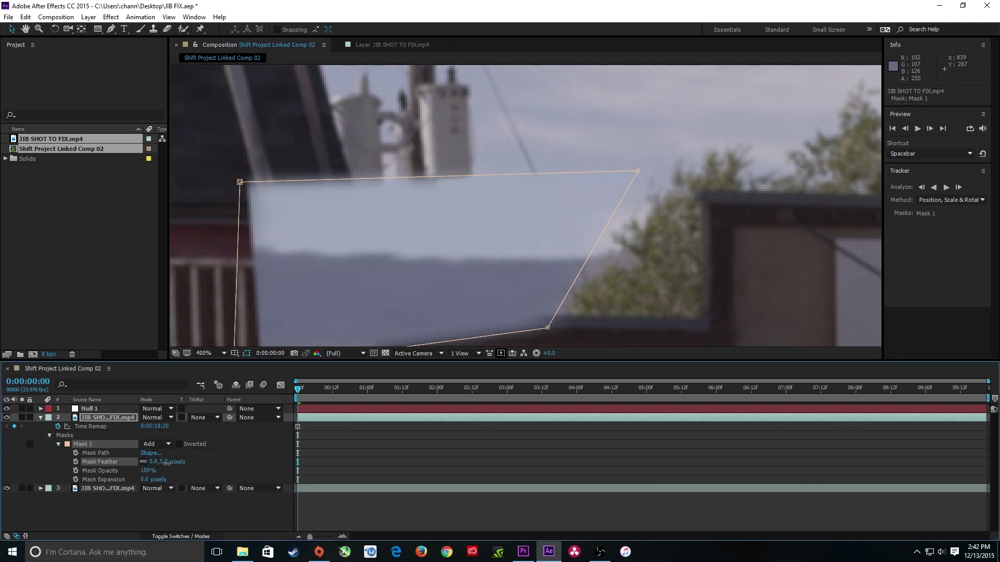
pyautogui.click(172, 508)
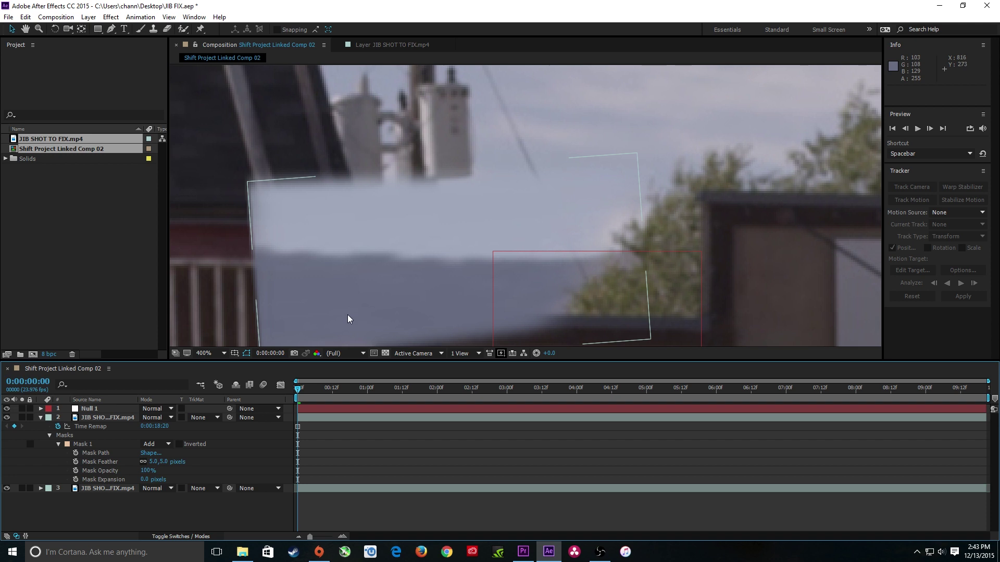
pyautogui.hotkey('shift', '/')
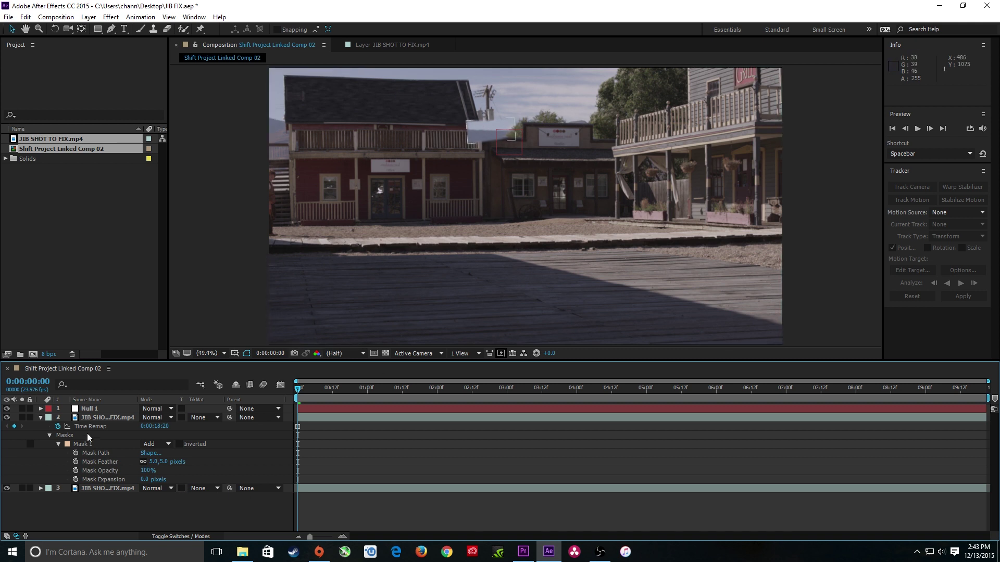
# Duplicate the base JIB SHOT TO FIX.mp4 layer and apply a freeze frame to the upper copy.
pyautogui.click(98, 489)
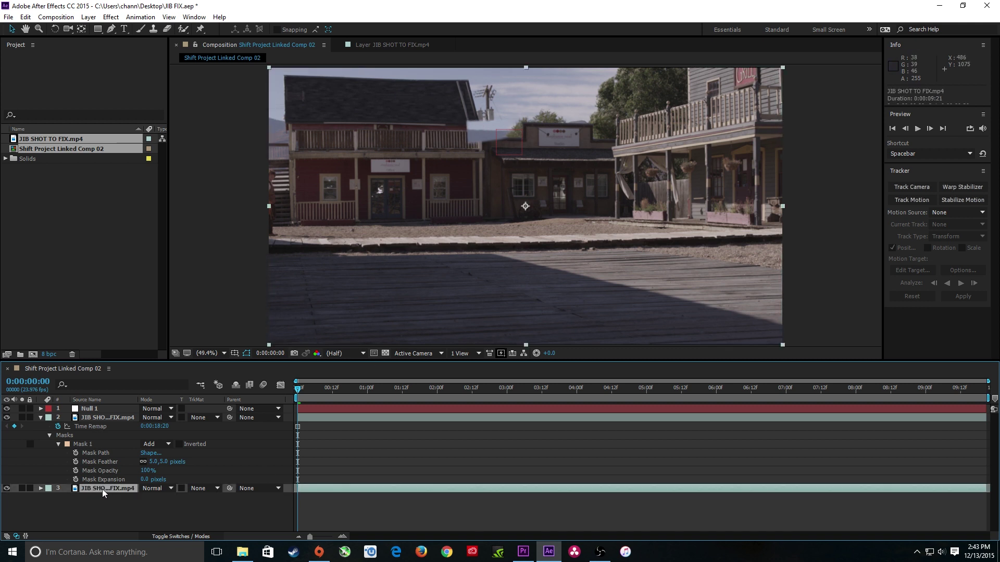
pyautogui.hotkey('ctrl', 'd')
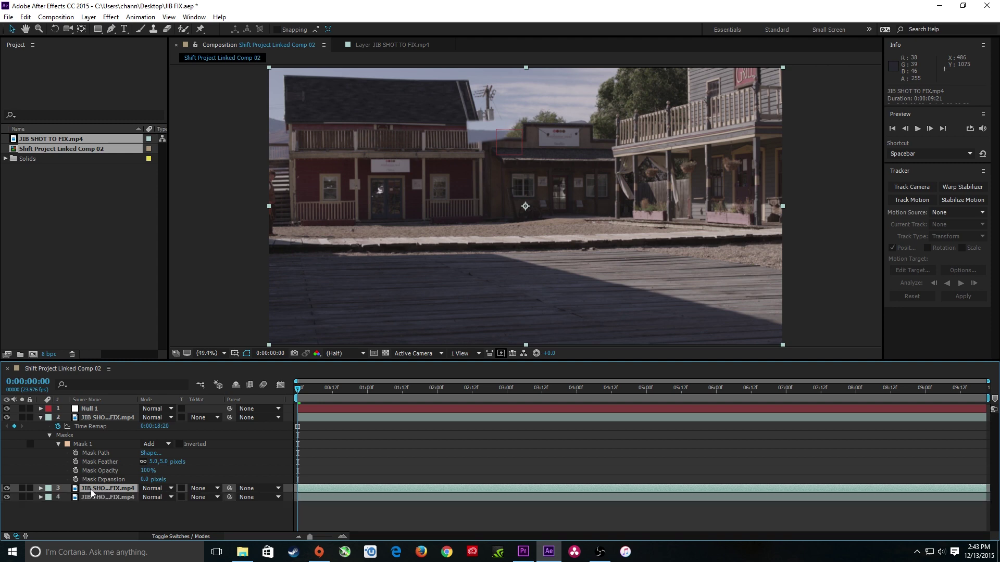
pyautogui.rightClick(91, 490)
pyautogui.moveTo(143, 146)
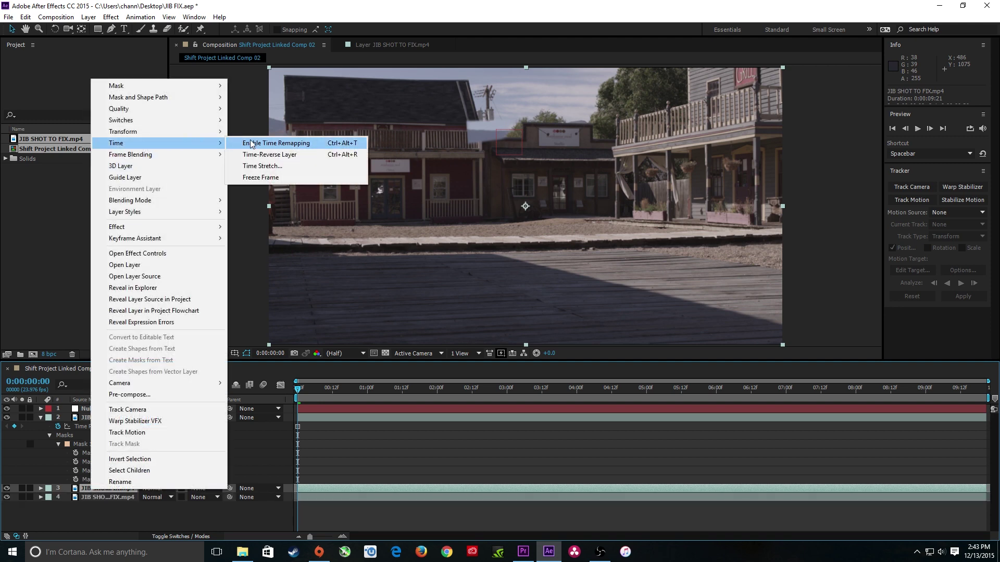
pyautogui.click(263, 177)
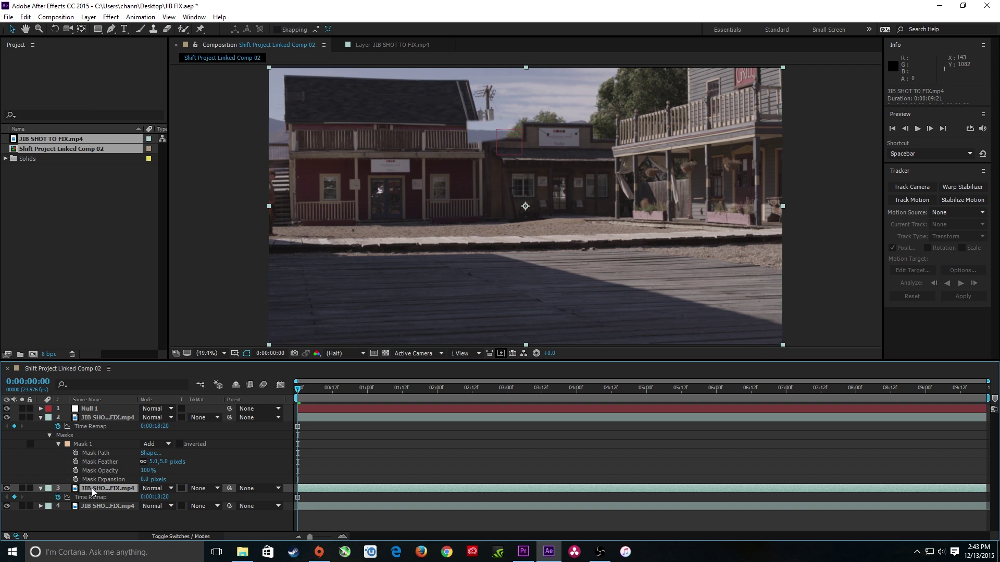
# Rename the masked hillside layer as MOUNTAINS and the new frozen copy below it as SKY.
pyautogui.click(91, 417)
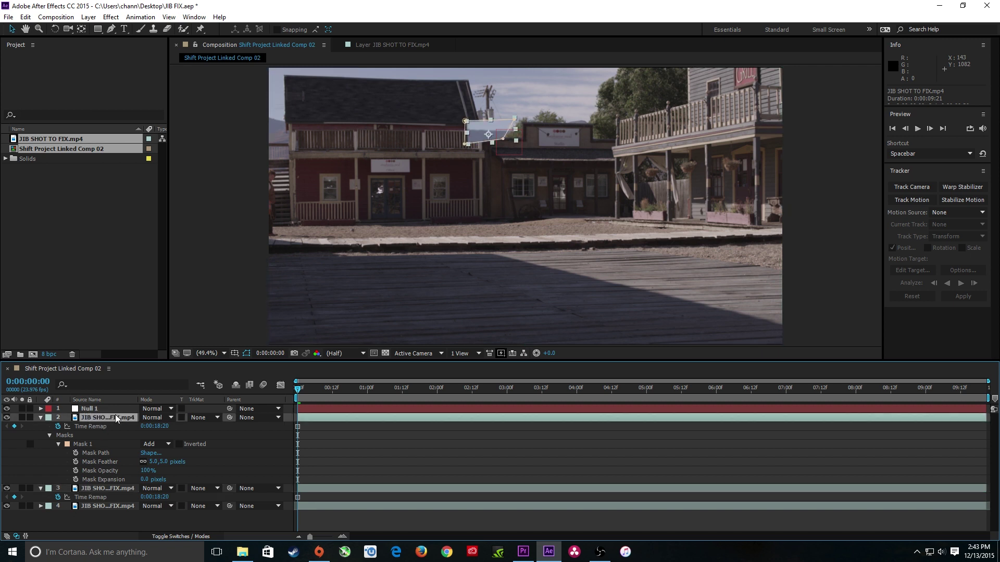
pyautogui.press('Return')
pyautogui.write('MOUNTAINS')
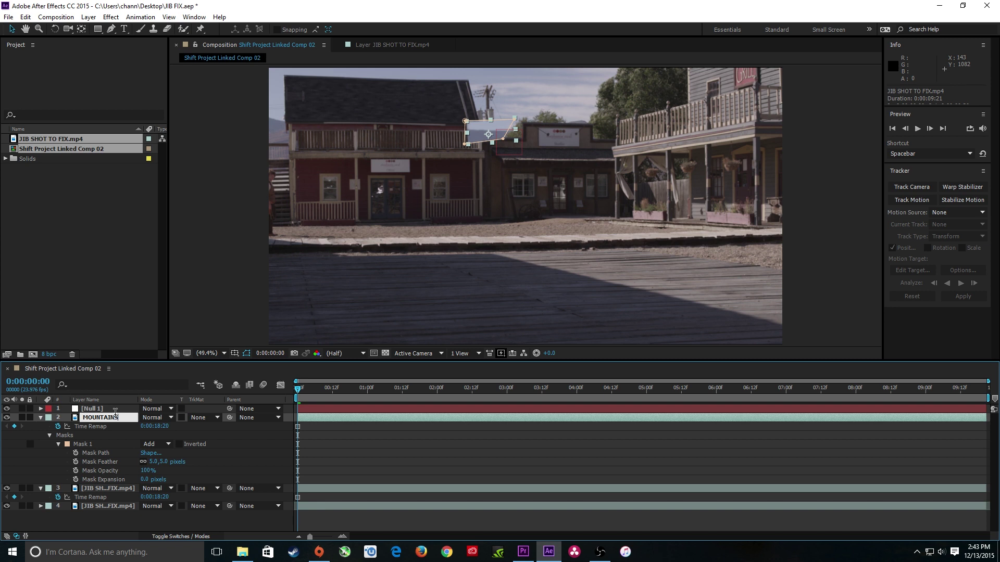
pyautogui.press('Return')
pyautogui.click(108, 484)
pyautogui.press('Return')
pyautogui.write('SKY')
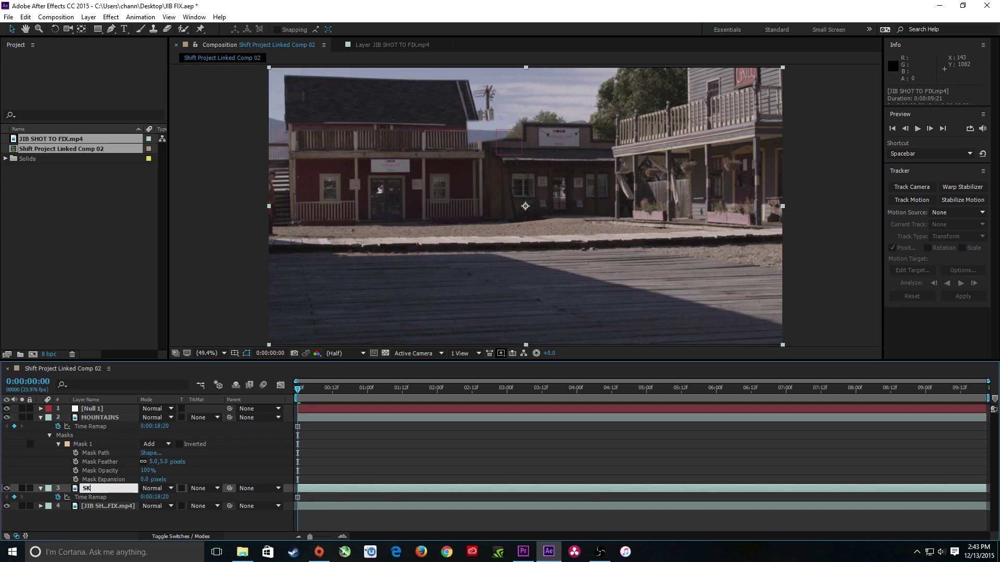
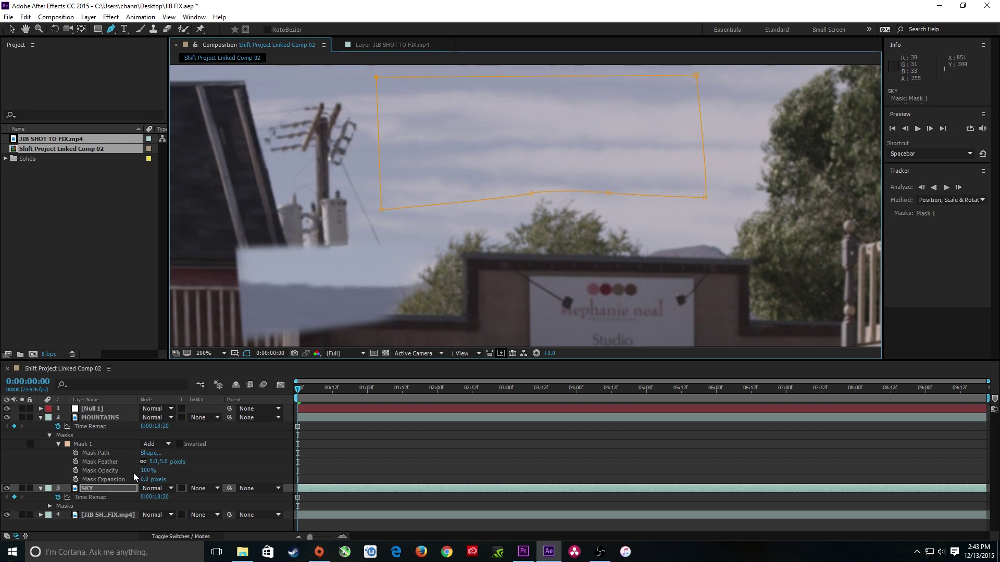
pyautogui.press('v')
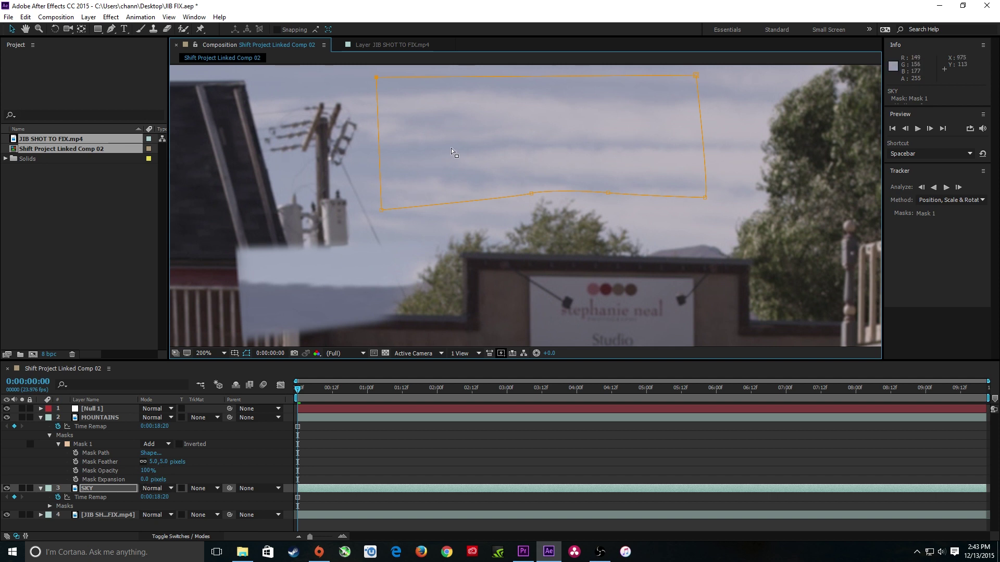
pyautogui.moveTo(452, 151); pyautogui.dragTo(486, 147)
pyautogui.hotkey('ctrl', 'z')
# Move the SKY layer's anchor point to the center of its masked sky patch.
pyautogui.hotkey('shift', '/')
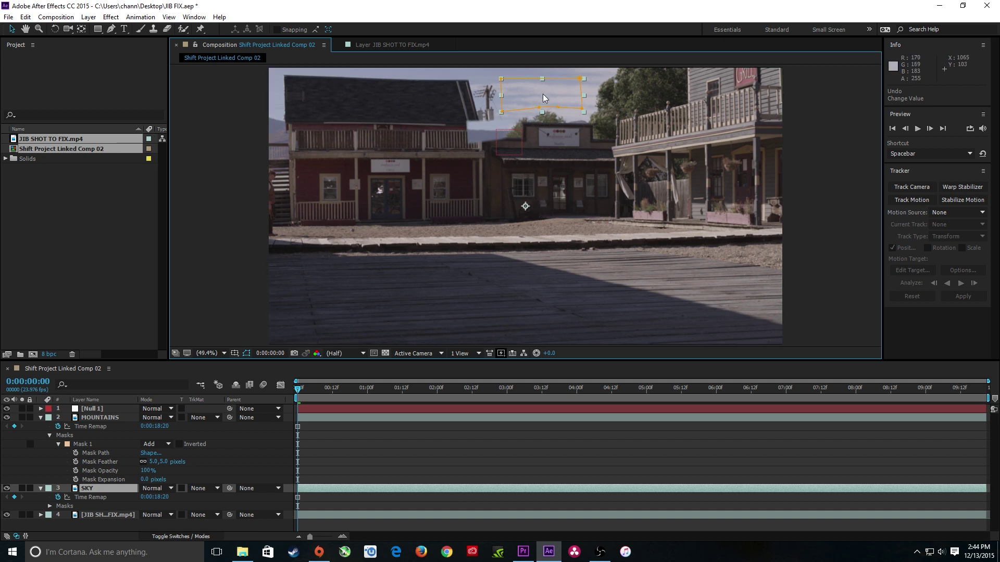
pyautogui.click(81, 29)
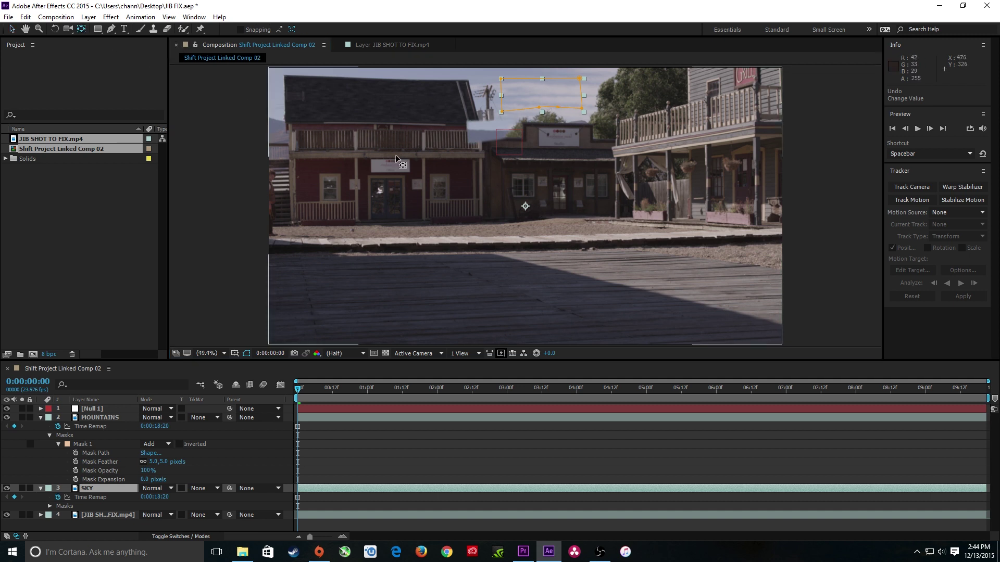
pyautogui.moveTo(524, 206); pyautogui.dragTo(541, 94)
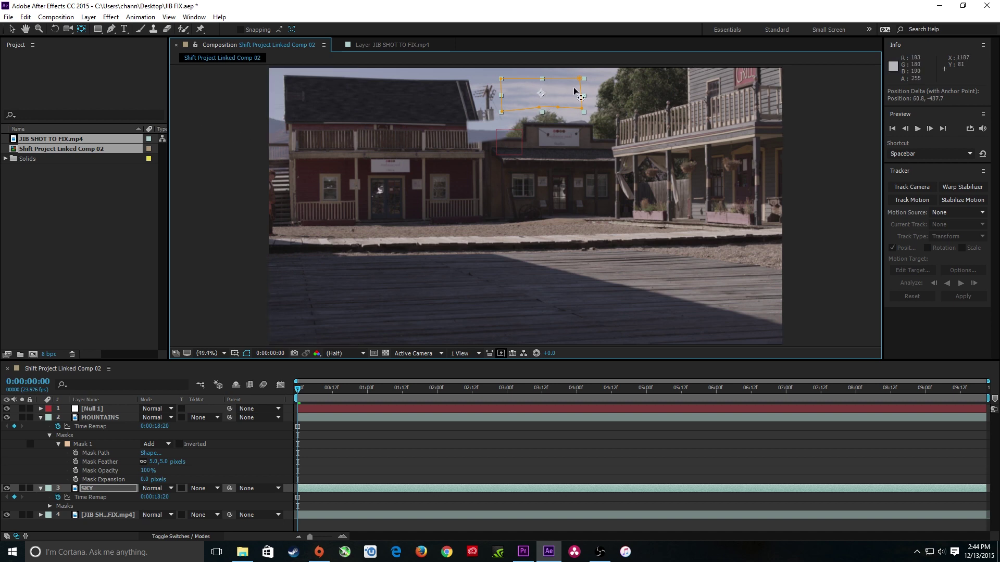
# Flip the SKY patch horizontally and move it over the utility pole, to a position of about 815.8, 101.8.
pyautogui.scroll(3, 570, 91)
pyautogui.scroll(2, 565, 101)
pyautogui.press('v')
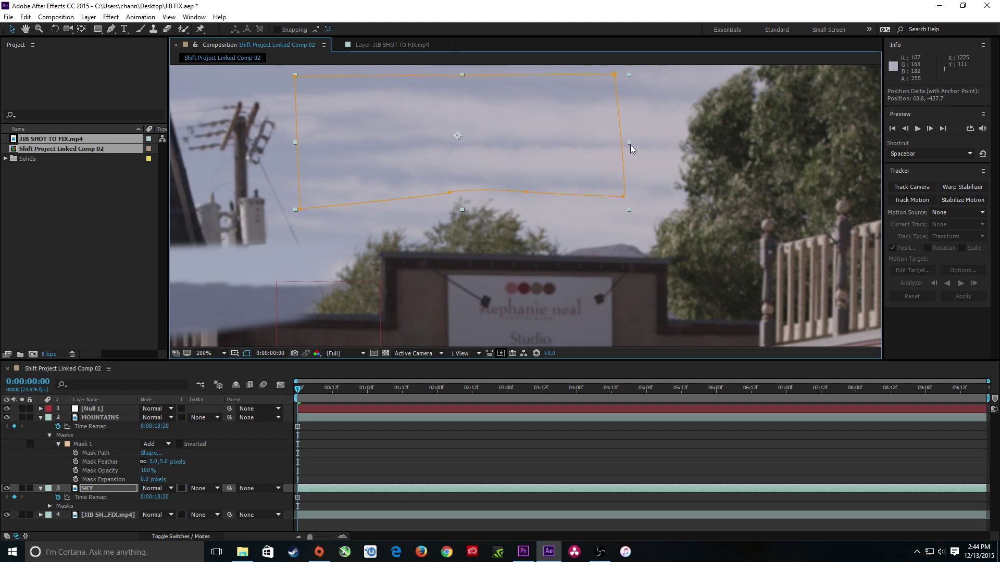
pyautogui.moveTo(630, 146); pyautogui.dragTo(297, 140)
pyautogui.moveTo(416, 124); pyautogui.dragTo(197, 120)
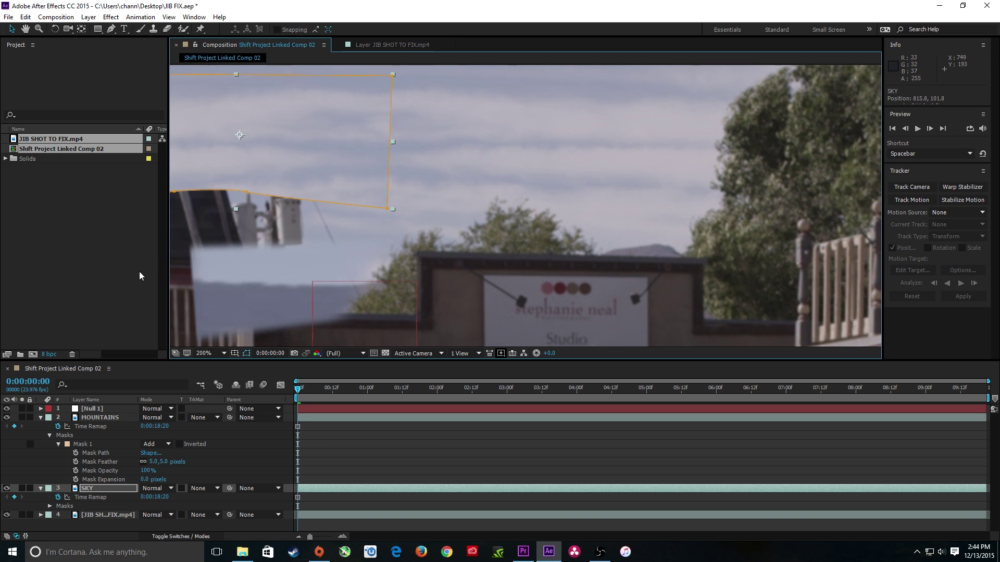
# Stretch the SKY patch downward over the pole and rotate it about -3.9°.
pyautogui.moveTo(190, 179); pyautogui.dragTo(375, 186)
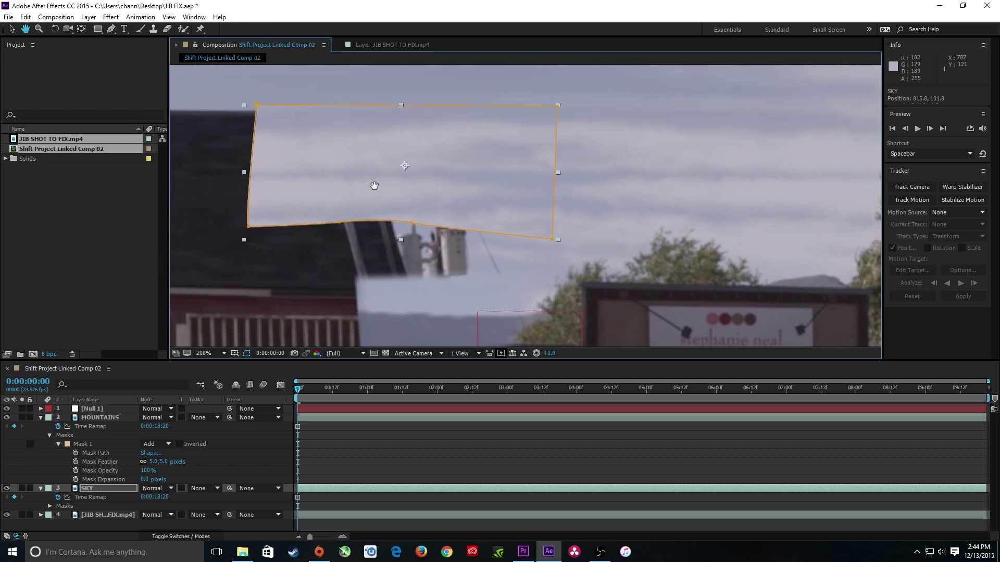
pyautogui.moveTo(401, 240); pyautogui.dragTo(411, 271)
pyautogui.moveTo(351, 203); pyautogui.dragTo(348, 213)
pyautogui.press('w')
pyautogui.moveTo(329, 174); pyautogui.dragTo(305, 209)
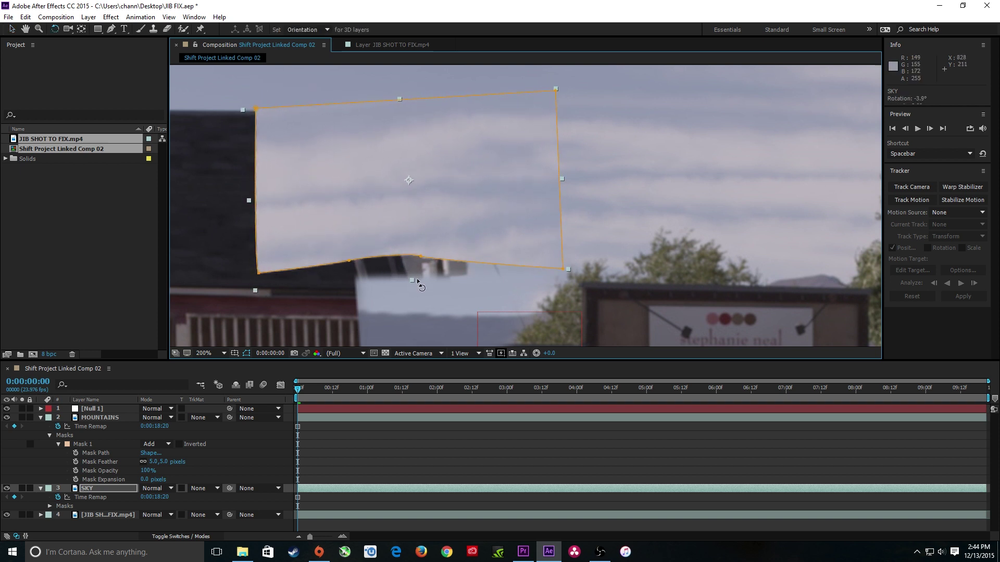
# Stretch the SKY patch down to the hillside patch's upper edge and move it to about 809.3, 123.3.
pyautogui.press('v')
pyautogui.moveTo(413, 283); pyautogui.dragTo(404, 316)
pyautogui.moveTo(380, 227); pyautogui.dragTo(368, 234)
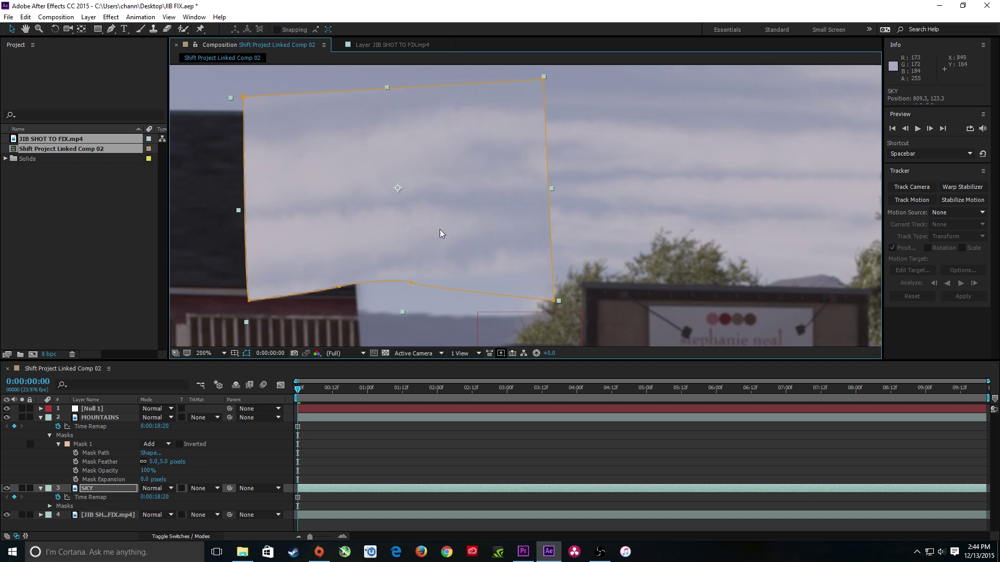
# Set the SKY mask's feather to 12 pixels and move the patch to about 810.3, 132.8.
pyautogui.click(41, 489)
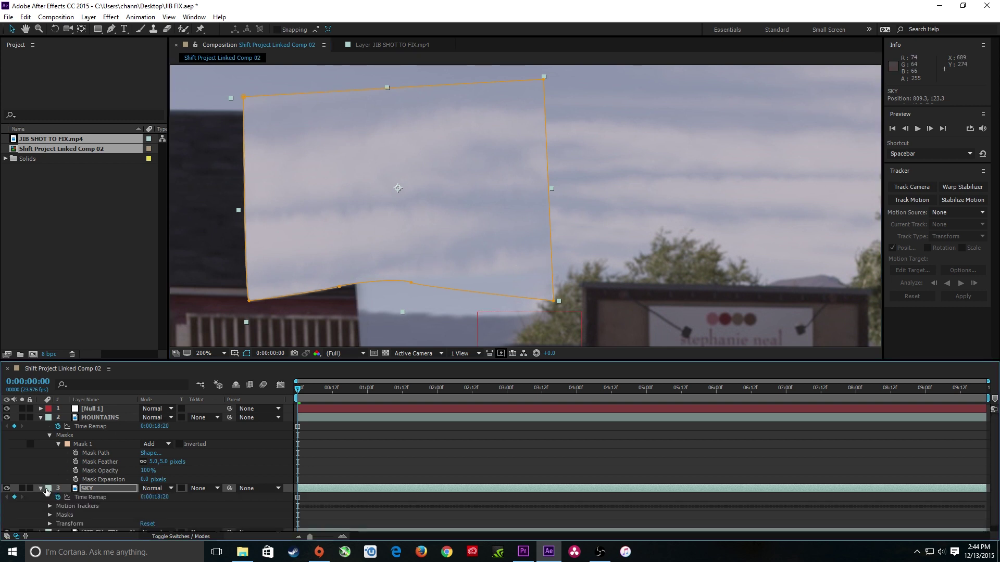
pyautogui.click(42, 489)
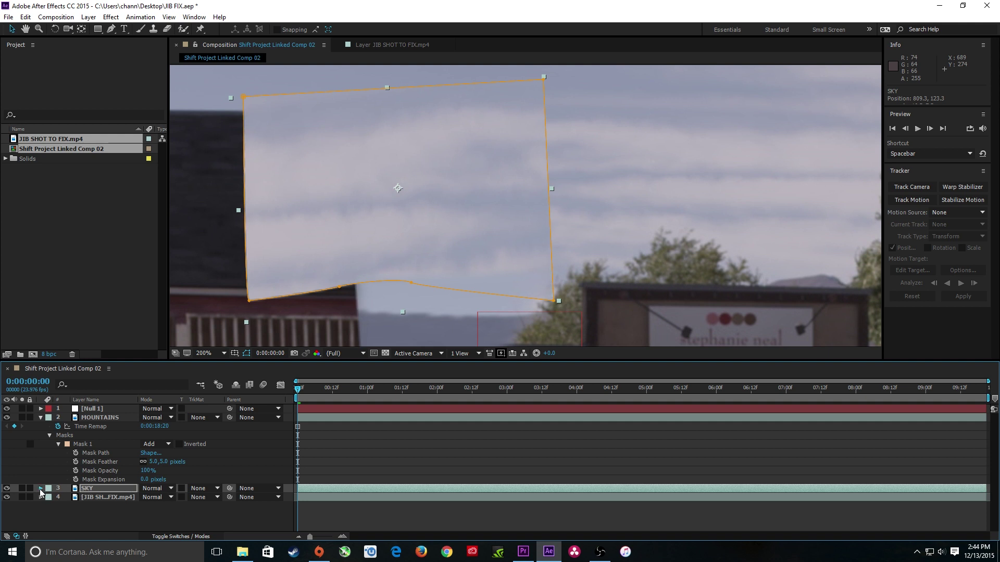
pyautogui.scroll(-1, 124, 515)
pyautogui.click(58, 509)
pyautogui.scroll(-2, 104, 495)
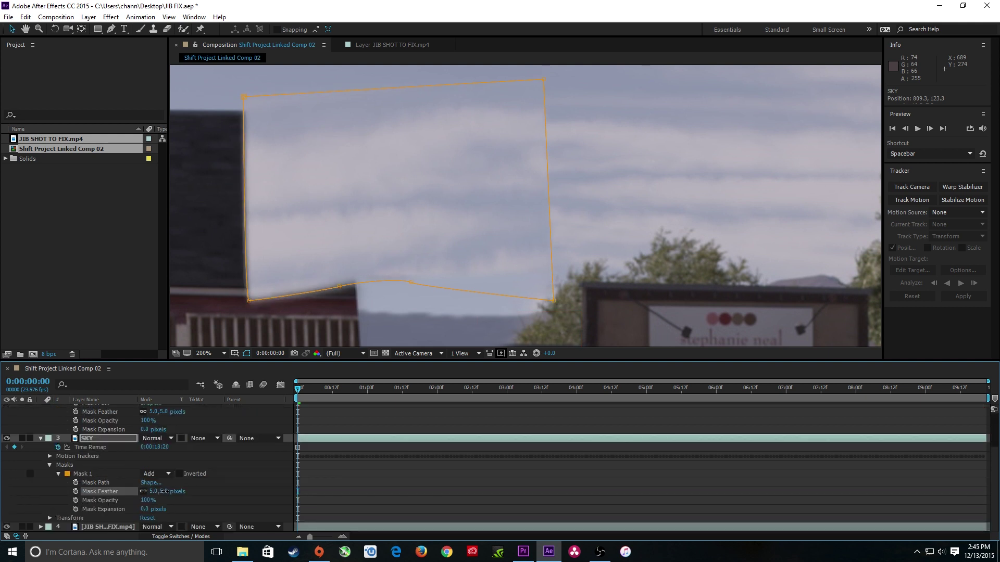
pyautogui.moveTo(157, 491); pyautogui.dragTo(169, 491)
pyautogui.doubleClick(290, 298)
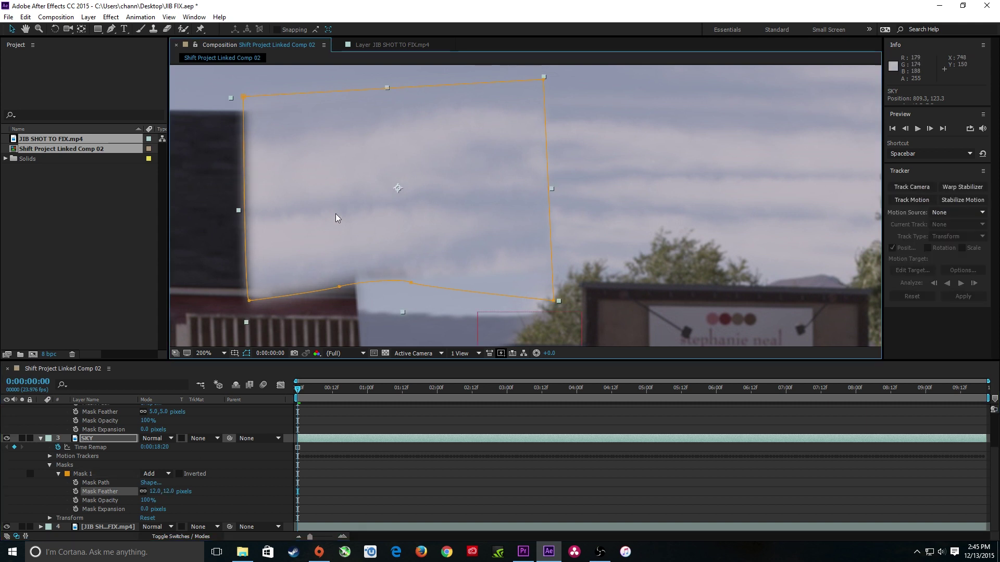
pyautogui.moveTo(335, 187); pyautogui.dragTo(336, 195)
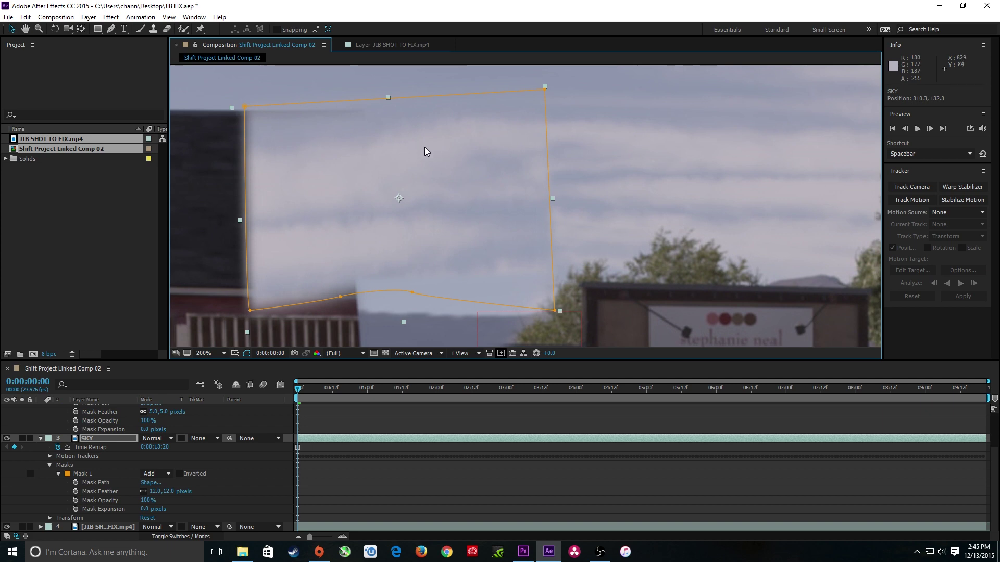
pyautogui.scroll(-3, 430, 240)
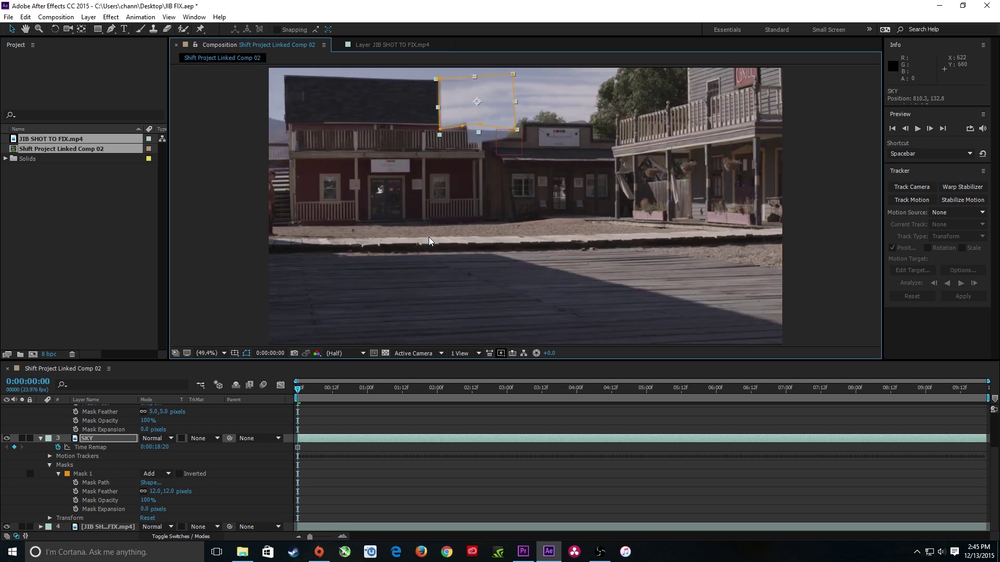
# Increase the SKY mask's feather beyond 12 pixels to soften the patch's edges further.
pyautogui.click(41, 438)
pyautogui.click(41, 417)
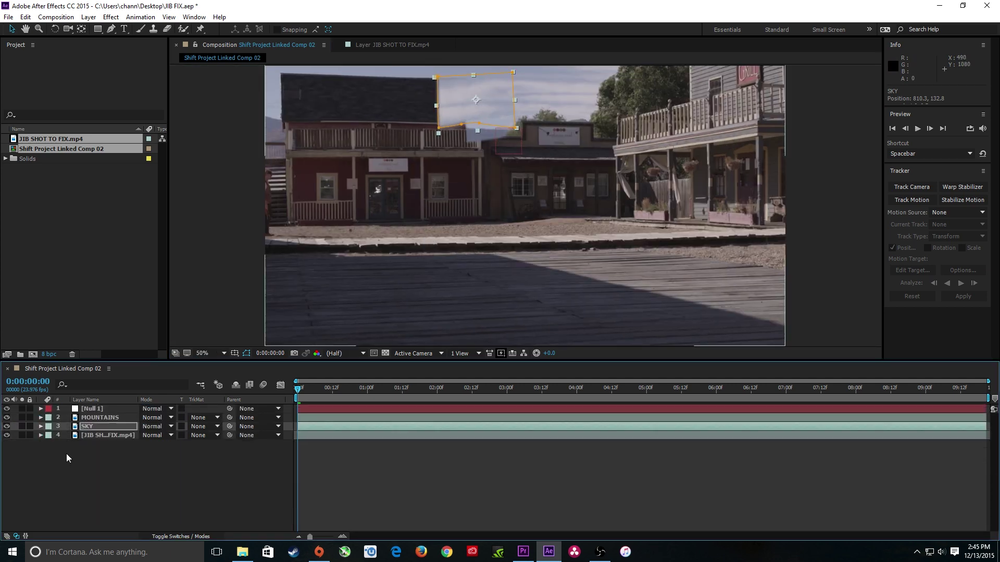
pyautogui.click(123, 485)
pyautogui.click(499, 102)
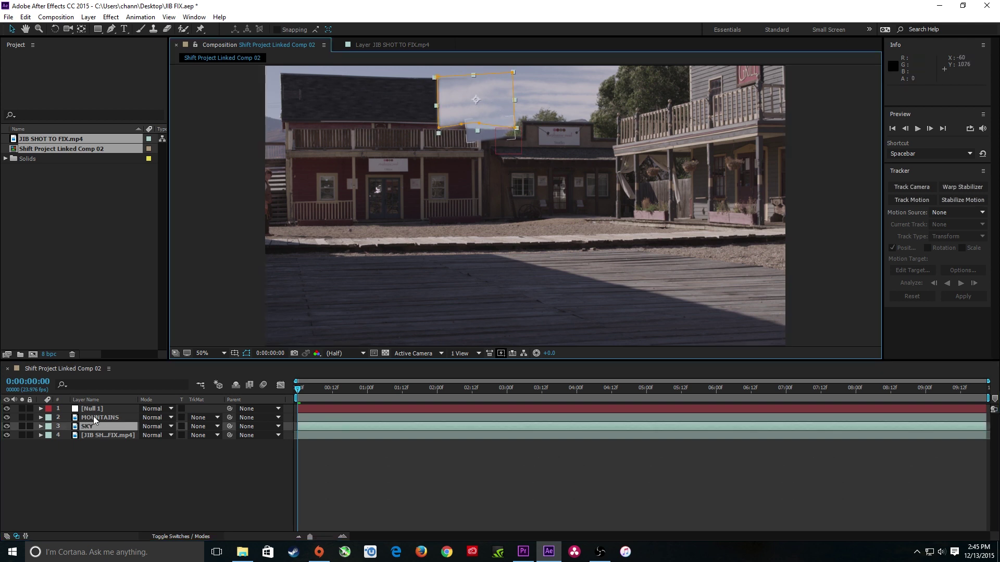
pyautogui.click(40, 427)
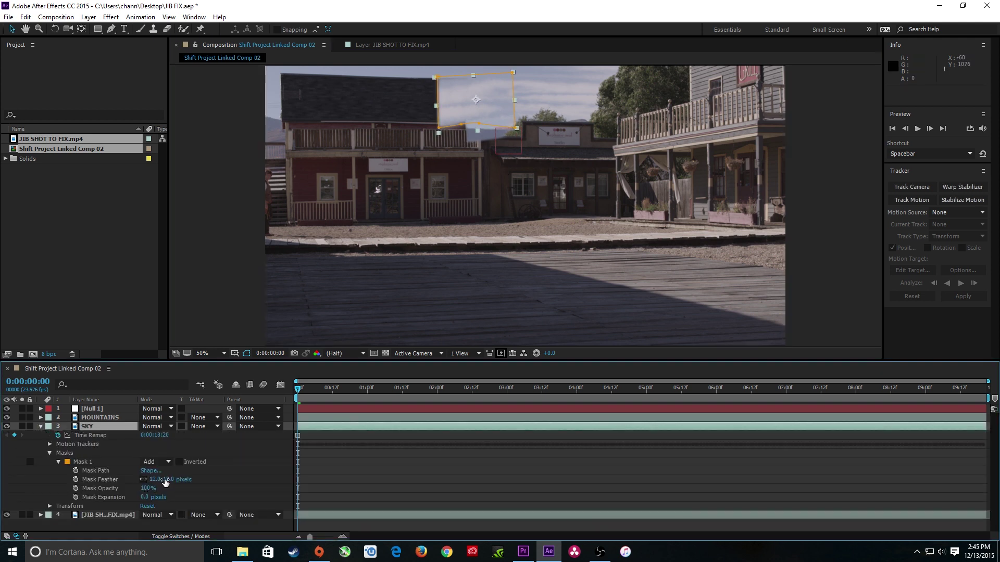
pyautogui.moveTo(166, 482); pyautogui.dragTo(176, 481)
pyautogui.click(123, 464)
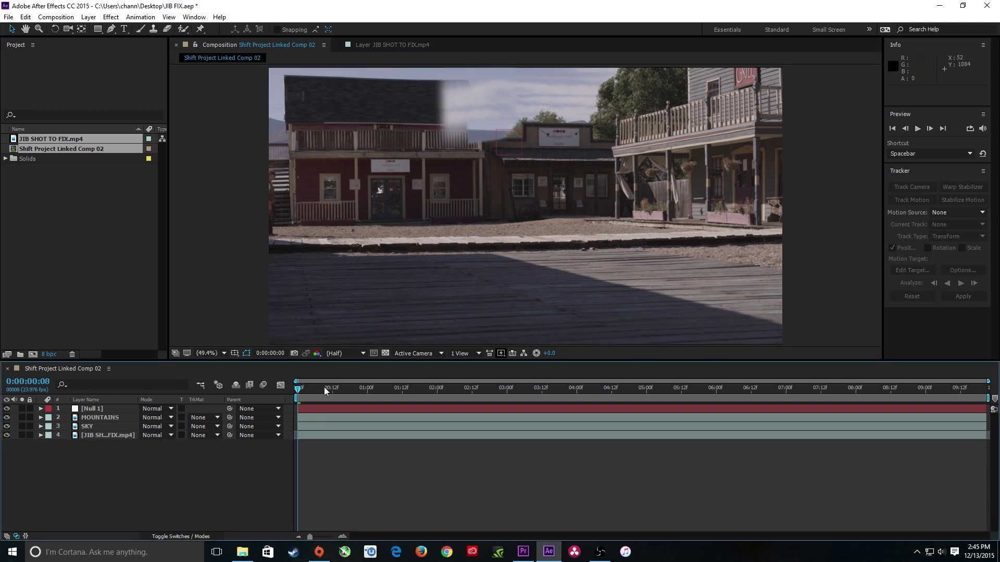
# Parent the MOUNTAINS and SKY layers to Null 1 at the first frame and check the shot at 0:00:05:01.
pyautogui.moveTo(324, 386); pyautogui.dragTo(215, 408)
pyautogui.click(98, 418)
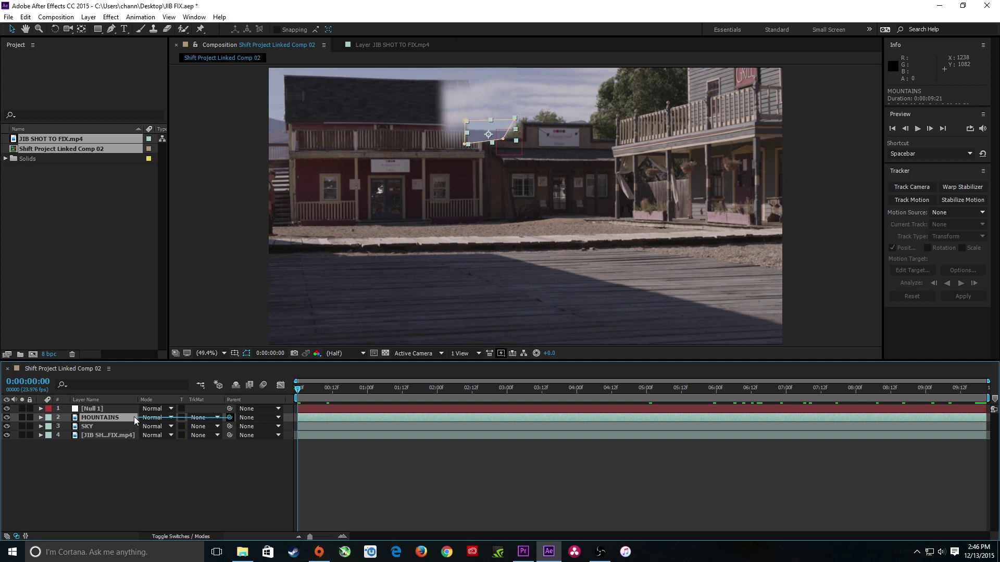
pyautogui.moveTo(133, 416); pyautogui.dragTo(101, 408)
pyautogui.click(92, 427)
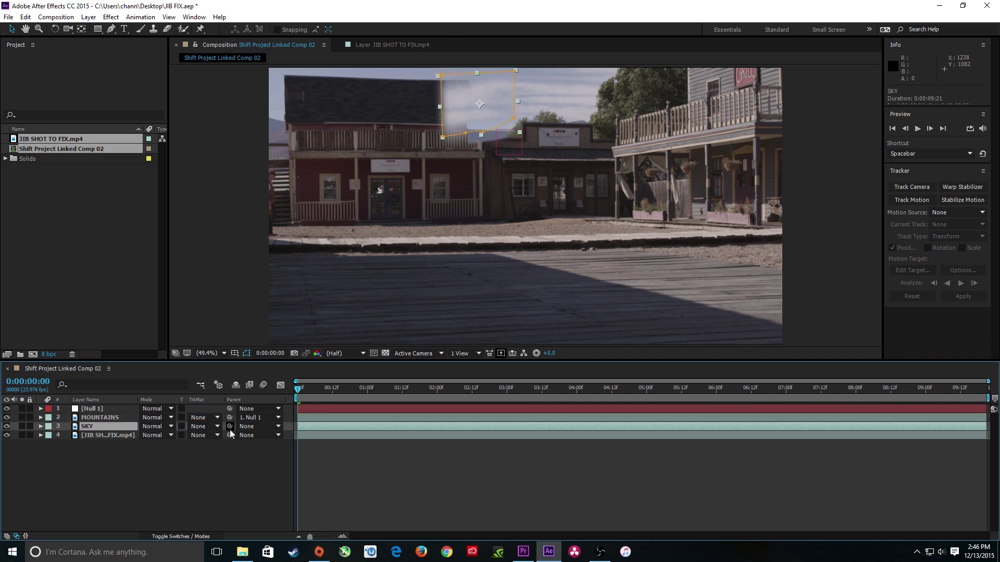
pyautogui.moveTo(229, 427); pyautogui.dragTo(92, 410)
pyautogui.moveTo(314, 391); pyautogui.dragTo(648, 388)
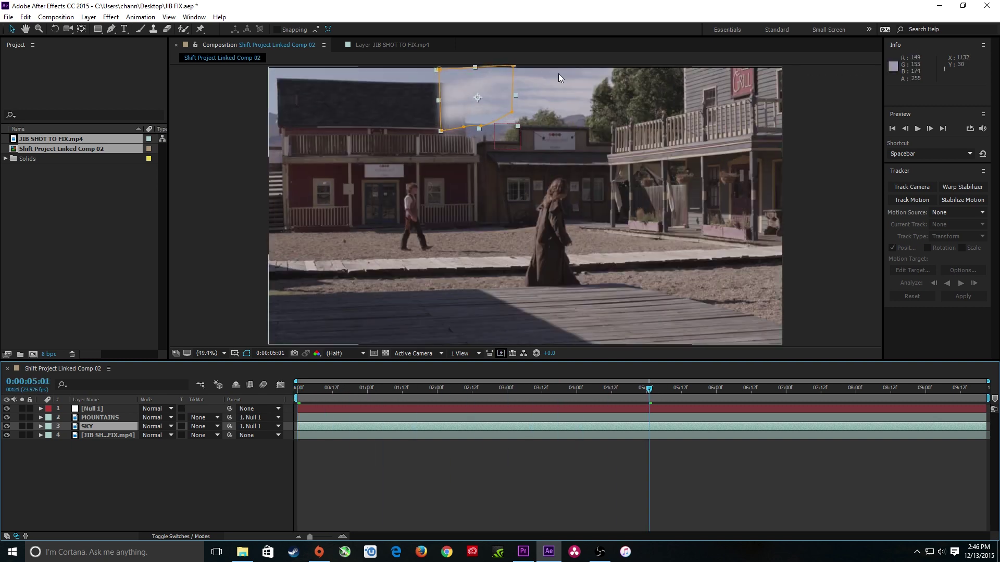
# Play back the shot to check how the patches follow the camera move and return to the first frame.
pyautogui.press('space')
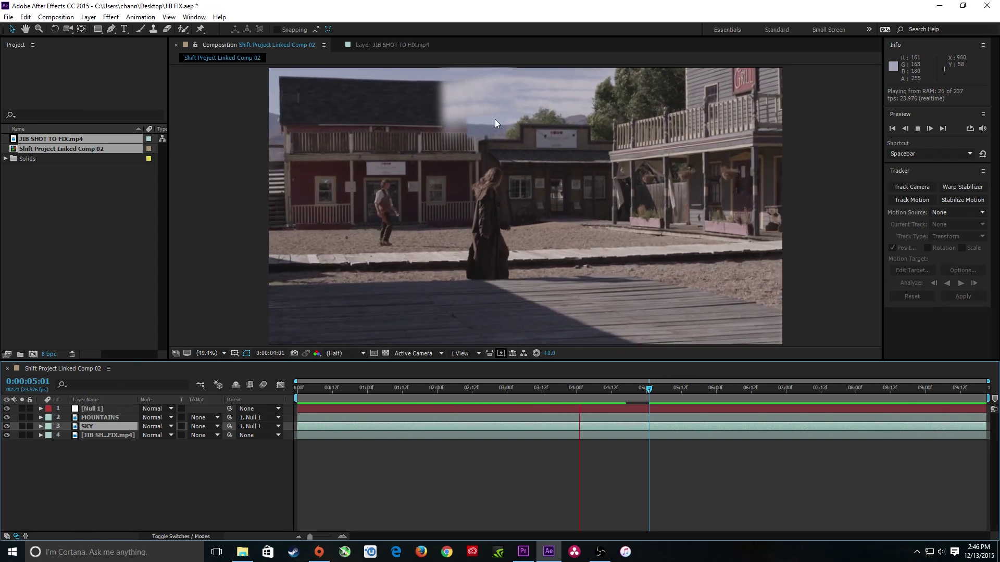
pyautogui.press('space')
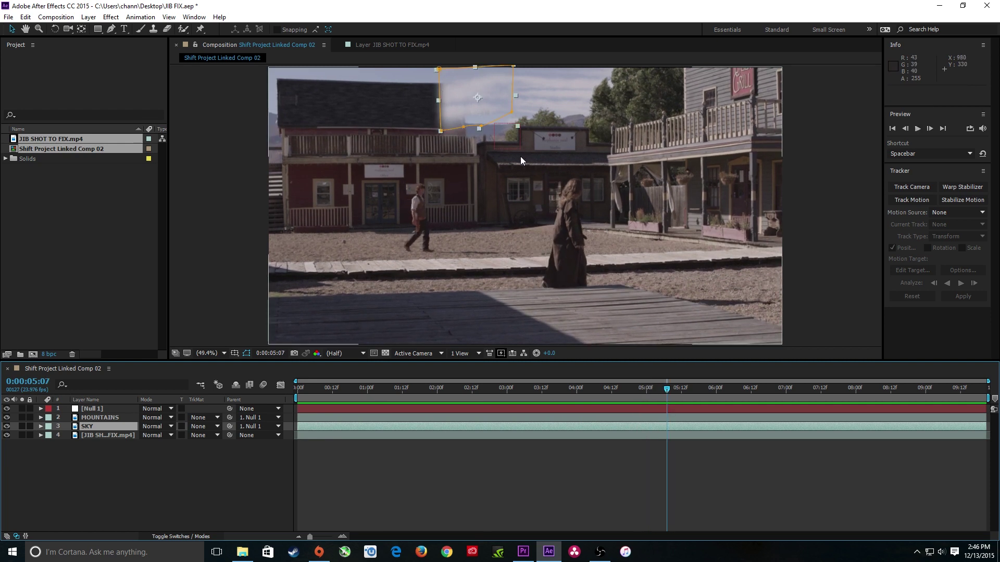
pyautogui.click(183, 462)
pyautogui.click(300, 390)
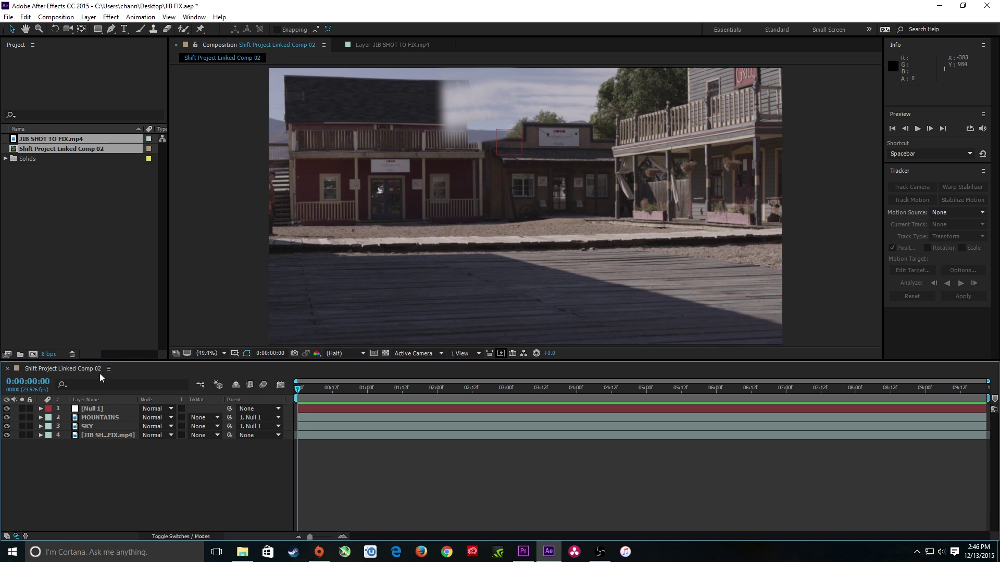
# Rename the Null 1 layer as MOUNTAIN NULL.
pyautogui.click(94, 410)
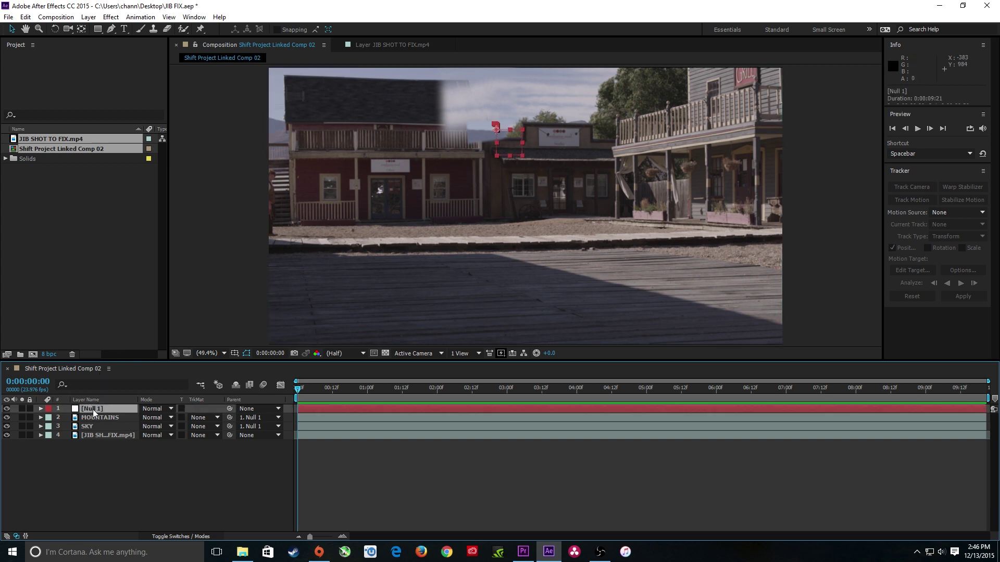
pyautogui.press('Return')
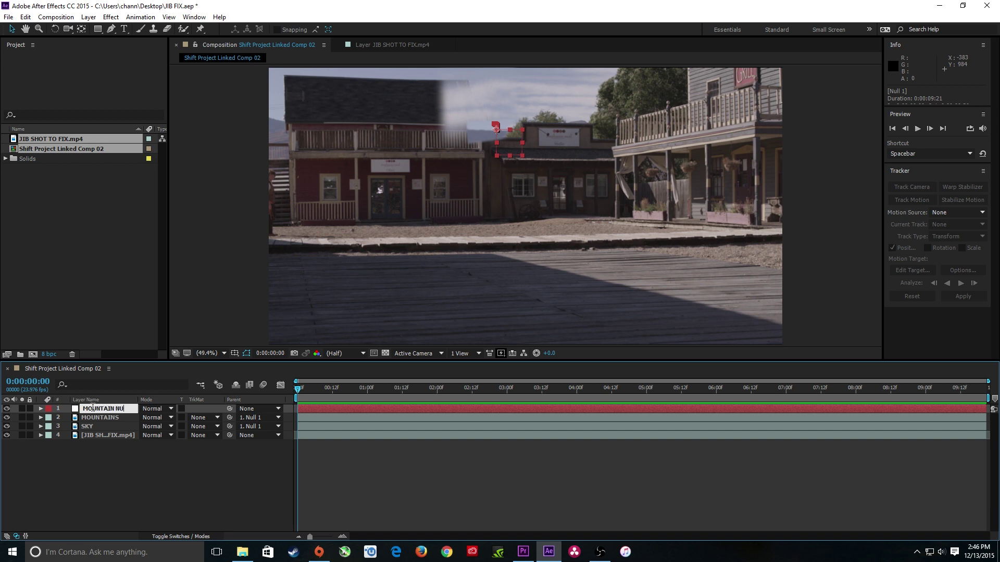
pyautogui.write('MOUNTAIN NULL')
pyautogui.click(90, 477)
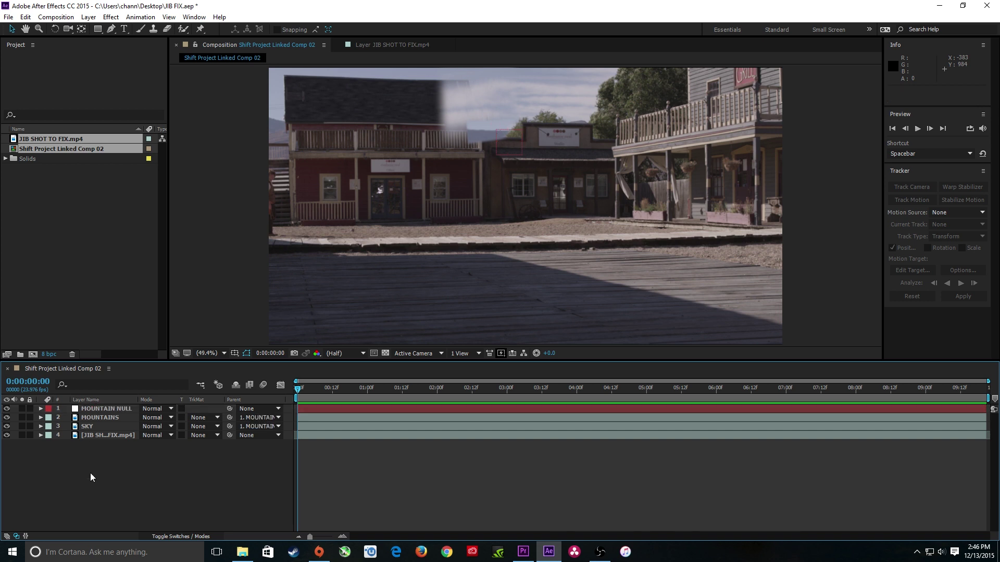
# Create a 1998 x 1080 px solid and scale it down over the roof's end and the patched sky at about 820.7, 175.3.
pyautogui.click(102, 408)
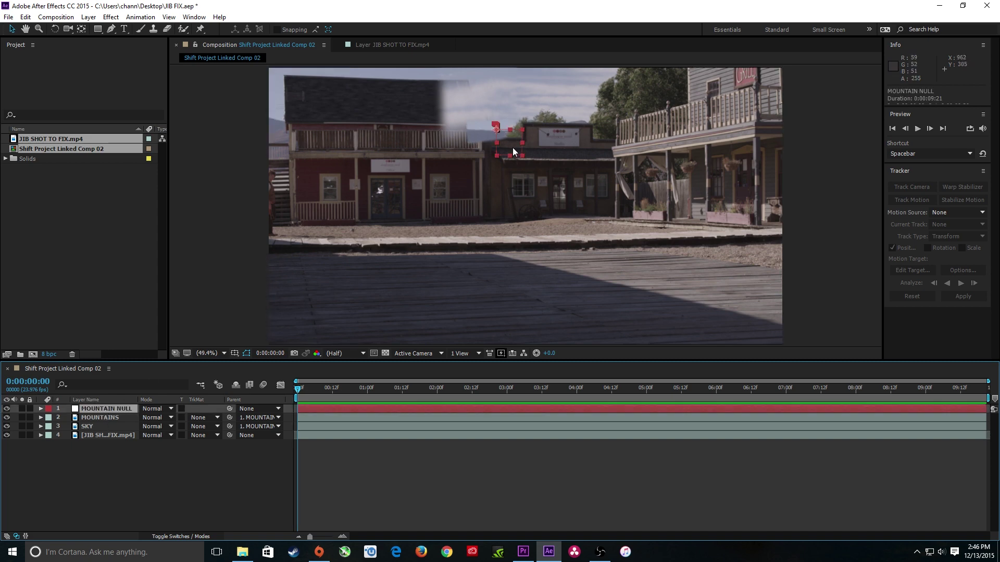
pyautogui.click(89, 17)
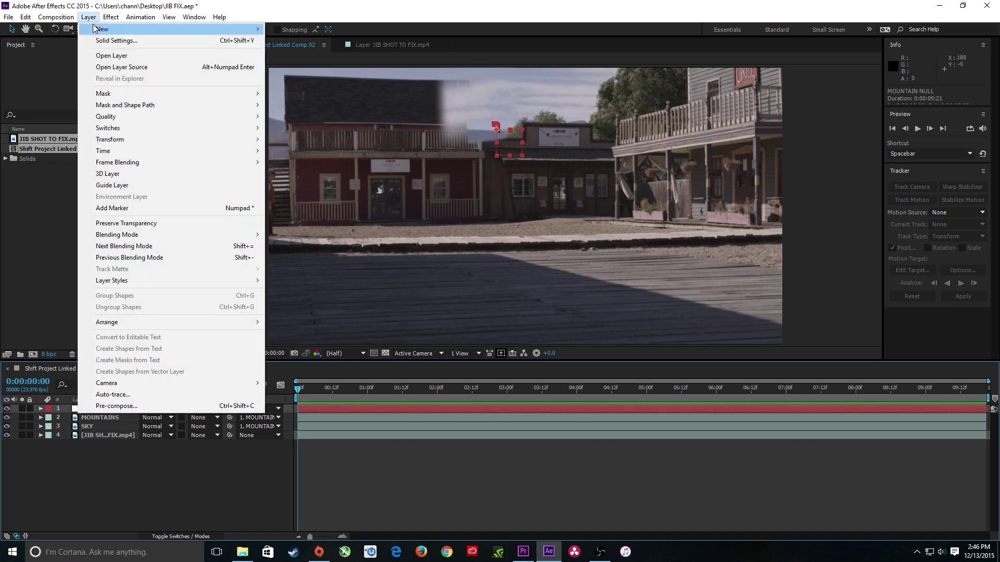
pyautogui.moveTo(97, 30)
pyautogui.click(291, 42)
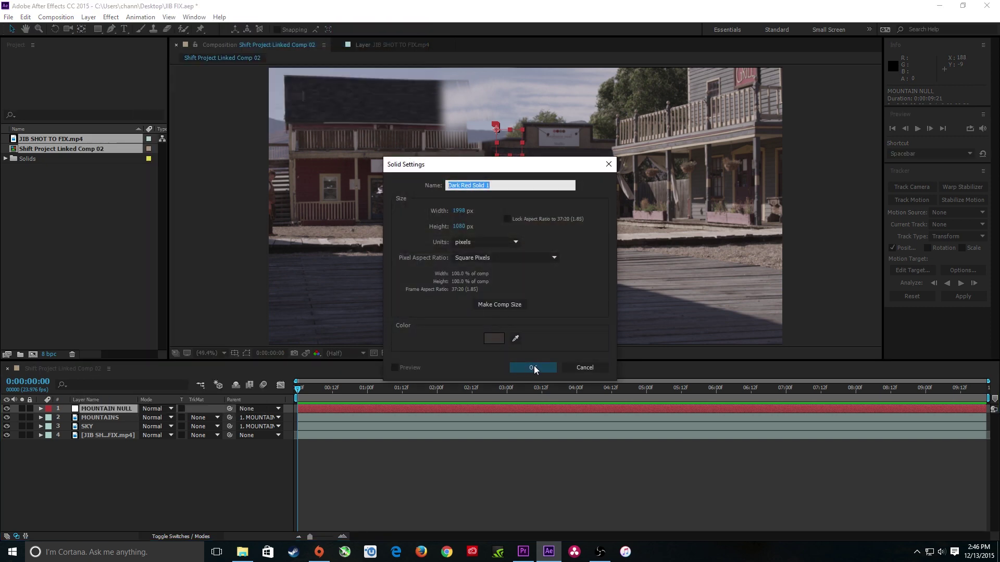
pyautogui.click(533, 366)
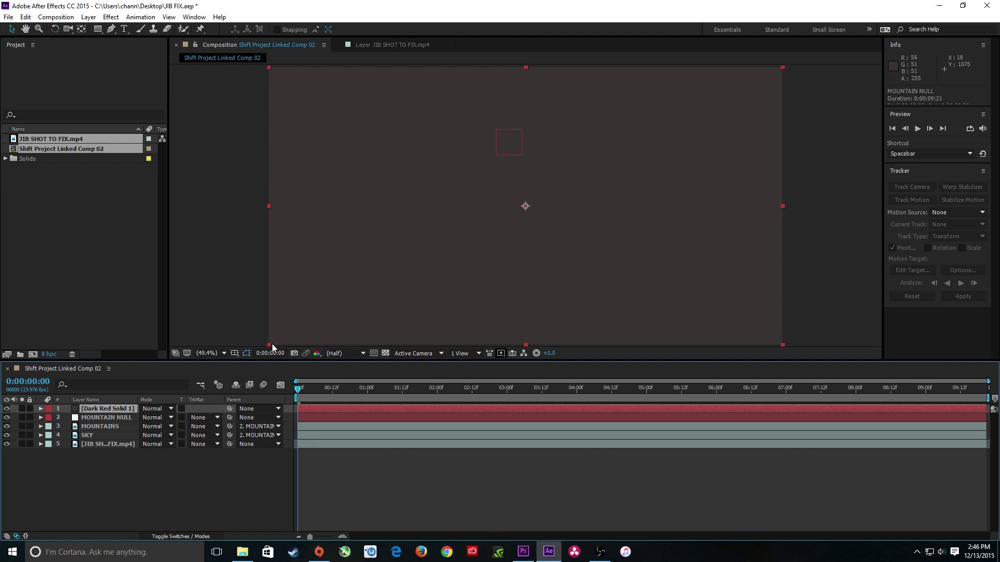
pyautogui.moveTo(269, 347); pyautogui.dragTo(417, 144)
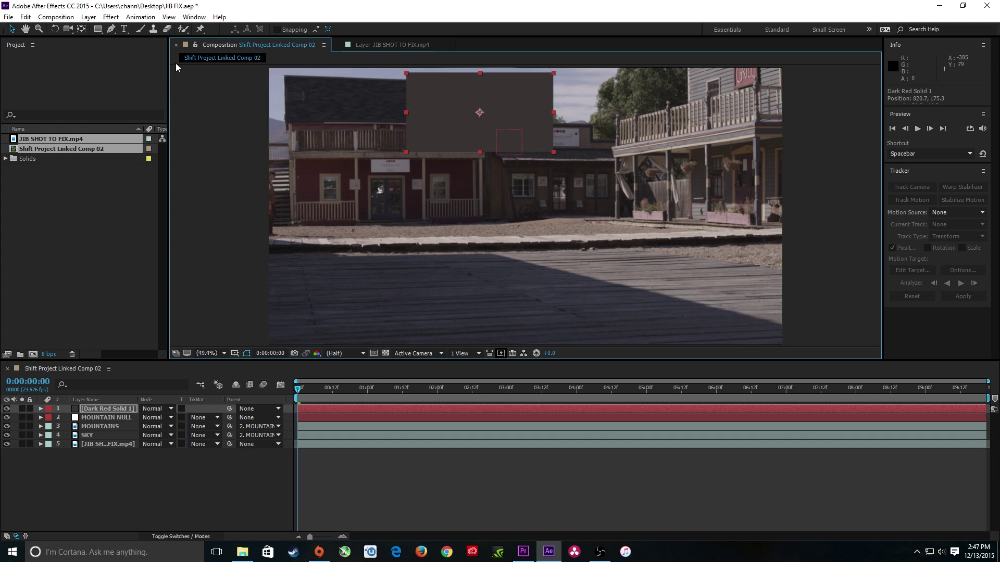
# Lower the solid's opacity to 61% and hide the MOUNTAINS and SKY layers to reveal the original background.
pyautogui.press('t')
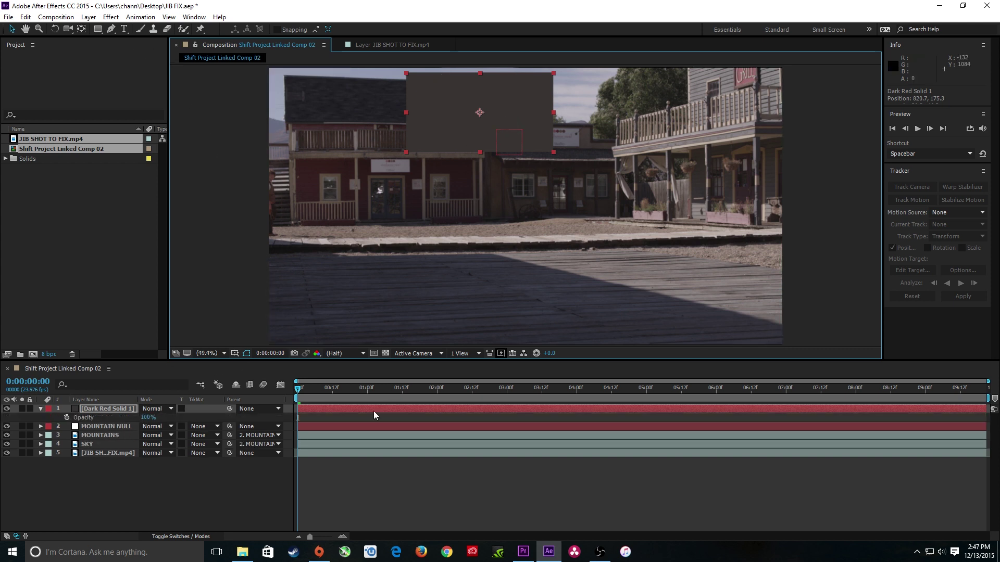
pyautogui.moveTo(147, 418); pyautogui.dragTo(125, 420)
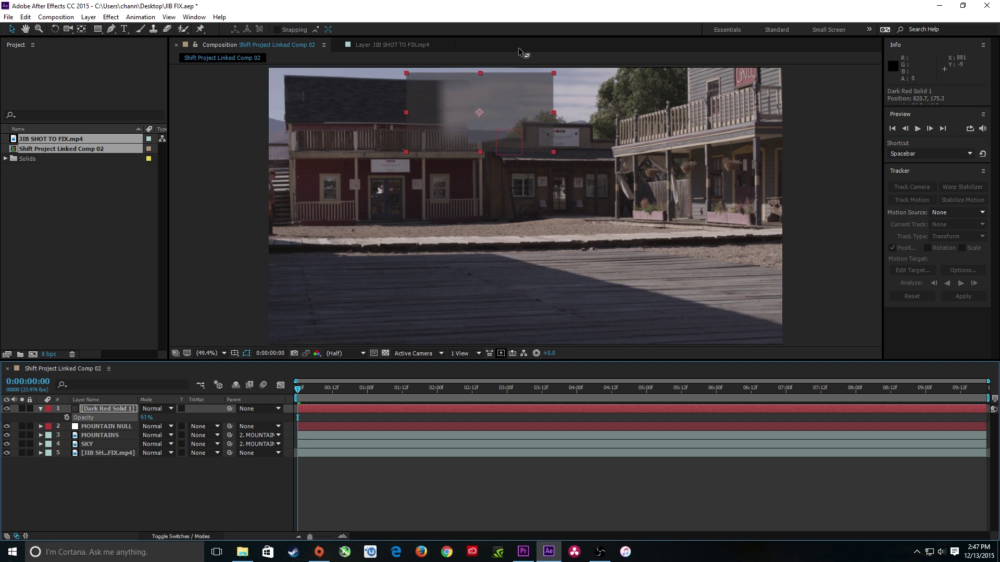
pyautogui.scroll(2, 495, 104)
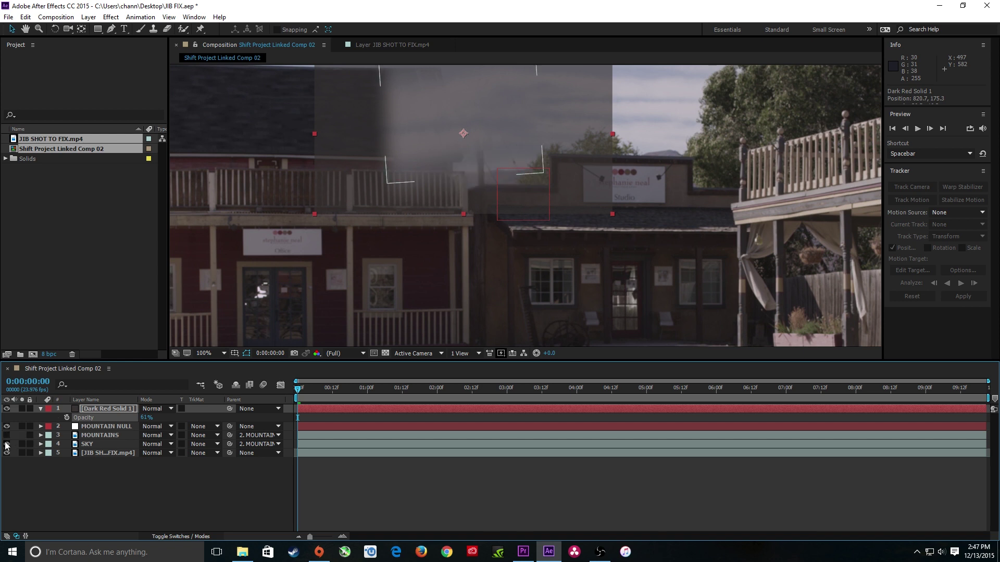
pyautogui.moveTo(6, 436); pyautogui.dragTo(7, 444)
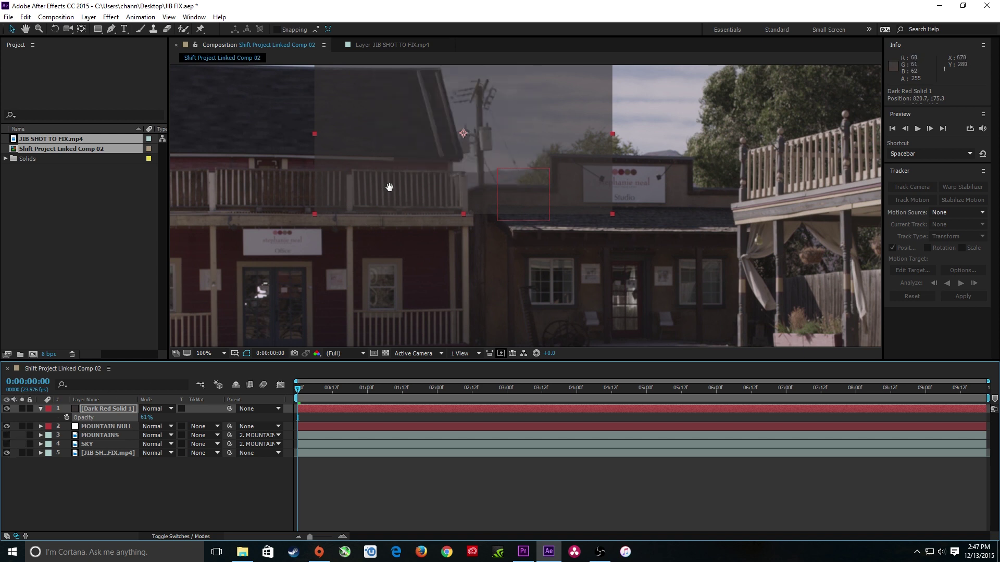
pyautogui.moveTo(398, 192); pyautogui.dragTo(390, 237)
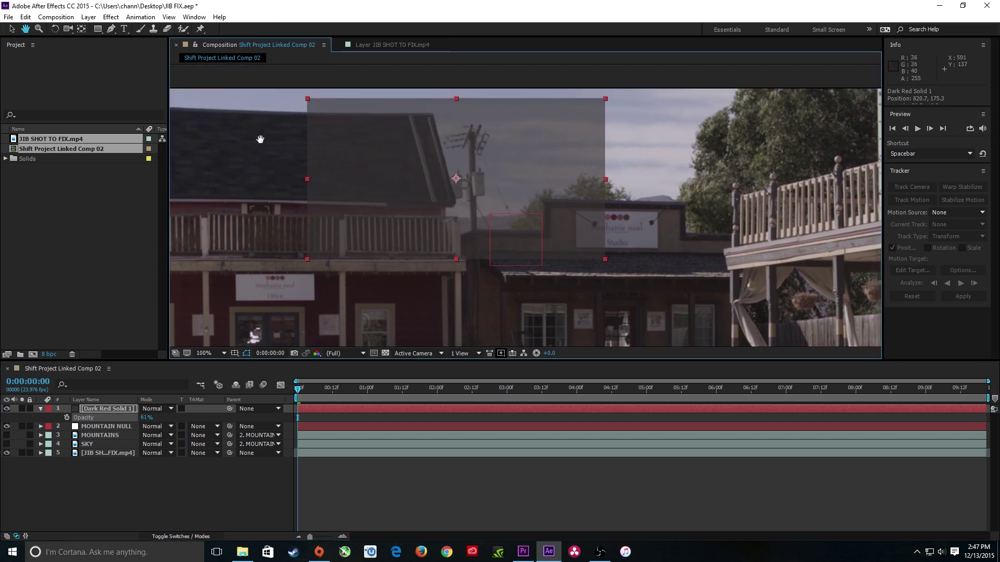
# Begin a Pen mask on the solid along the red building's roof edge, around the eave corner and down past the balcony railing.
pyautogui.click(110, 30)
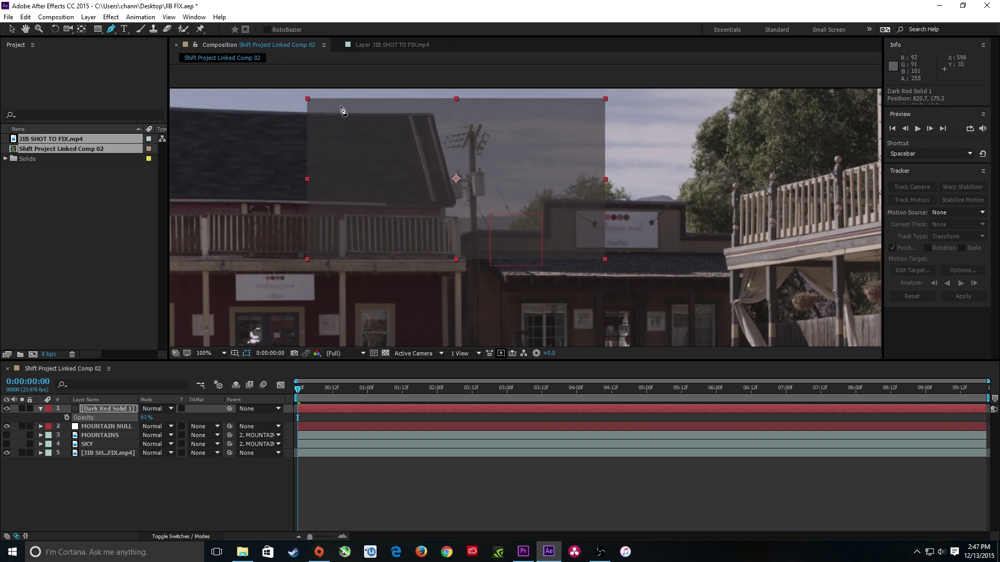
pyautogui.click(309, 111)
pyautogui.click(434, 113)
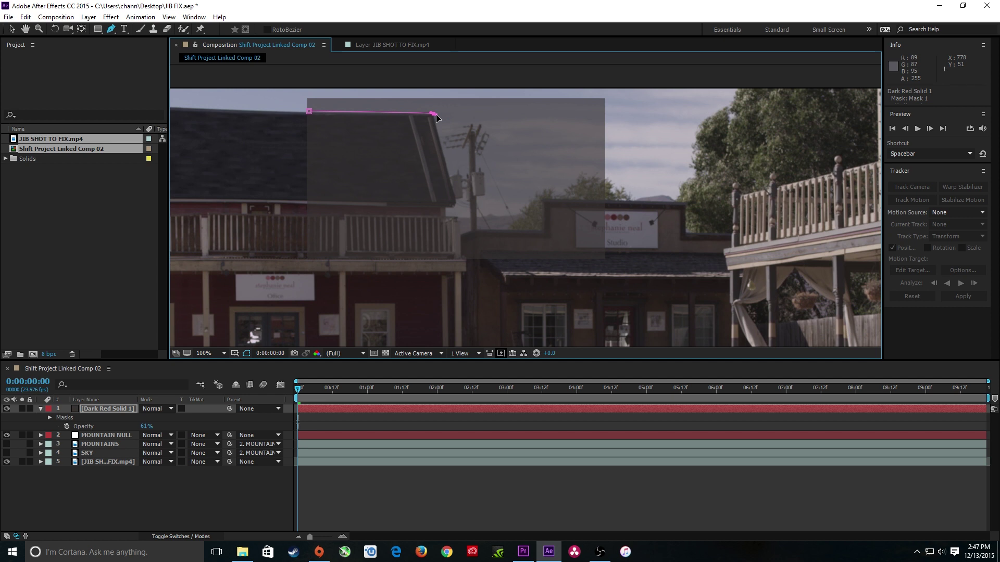
pyautogui.click(455, 203)
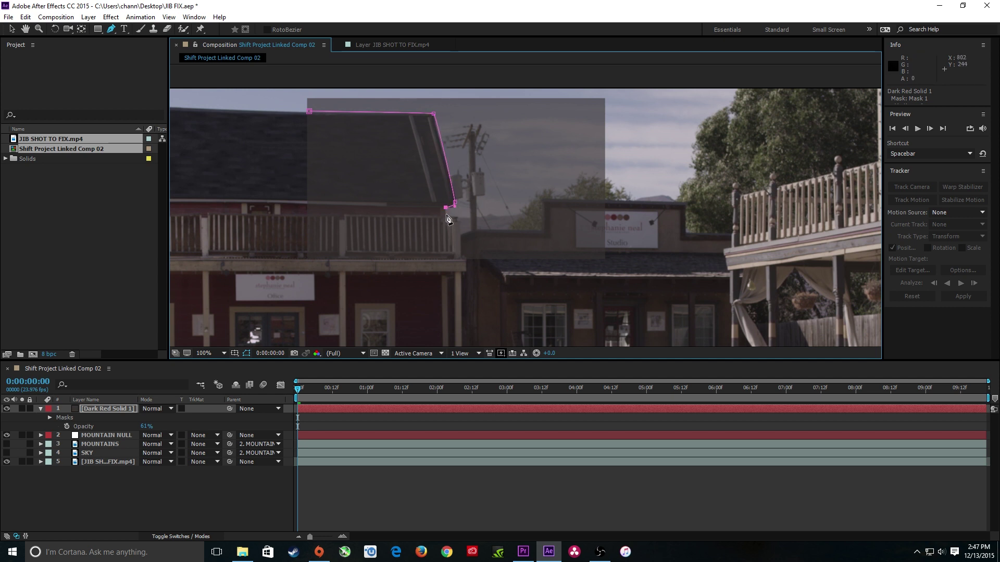
pyautogui.scroll(4, 446, 216)
pyautogui.click(445, 260)
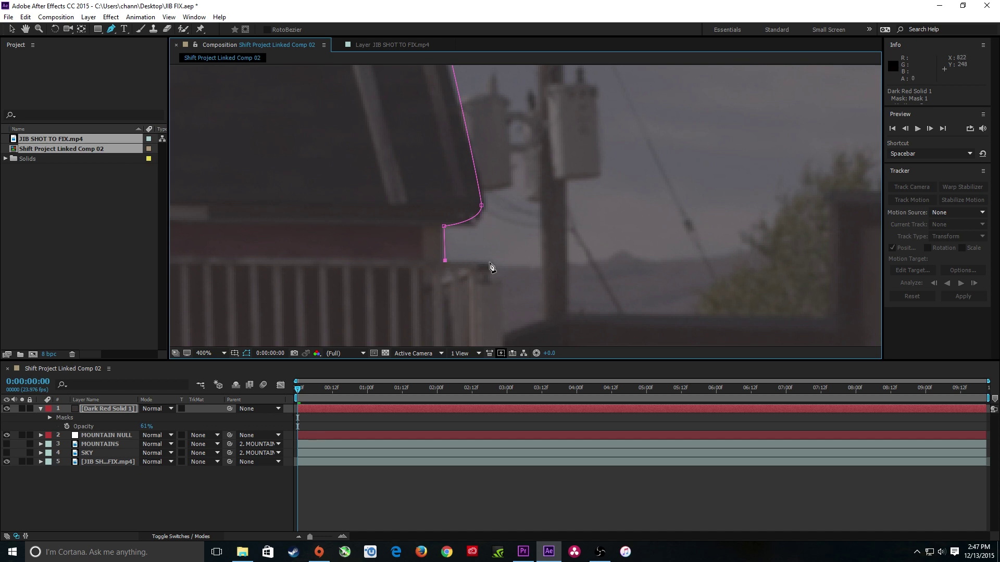
pyautogui.click(490, 262)
pyautogui.click(502, 283)
pyautogui.click(504, 333)
# Continue the mask along the neighbouring building's low roof and up its sign facade, and close it above the solid's upper edge.
pyautogui.click(562, 314)
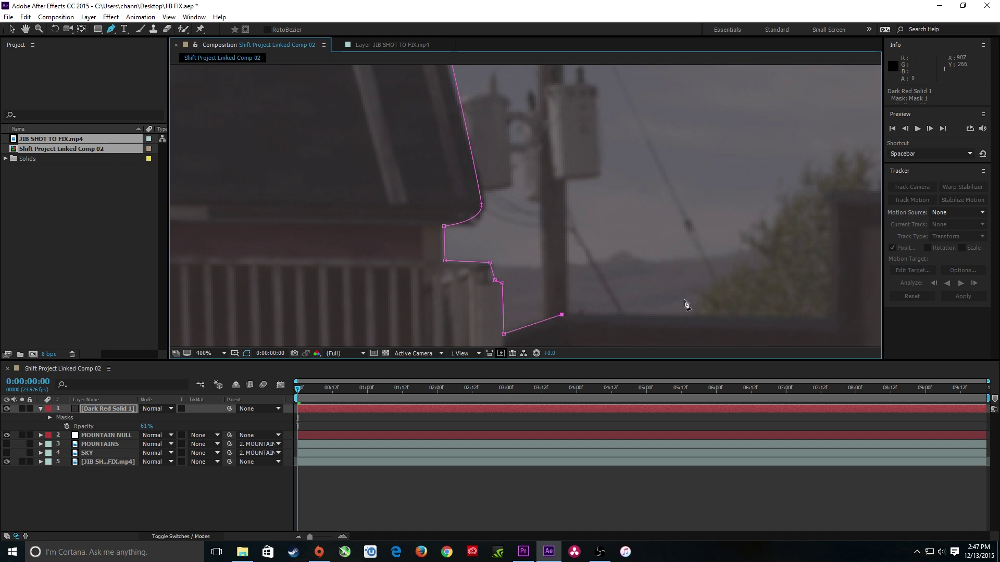
pyautogui.click(829, 316)
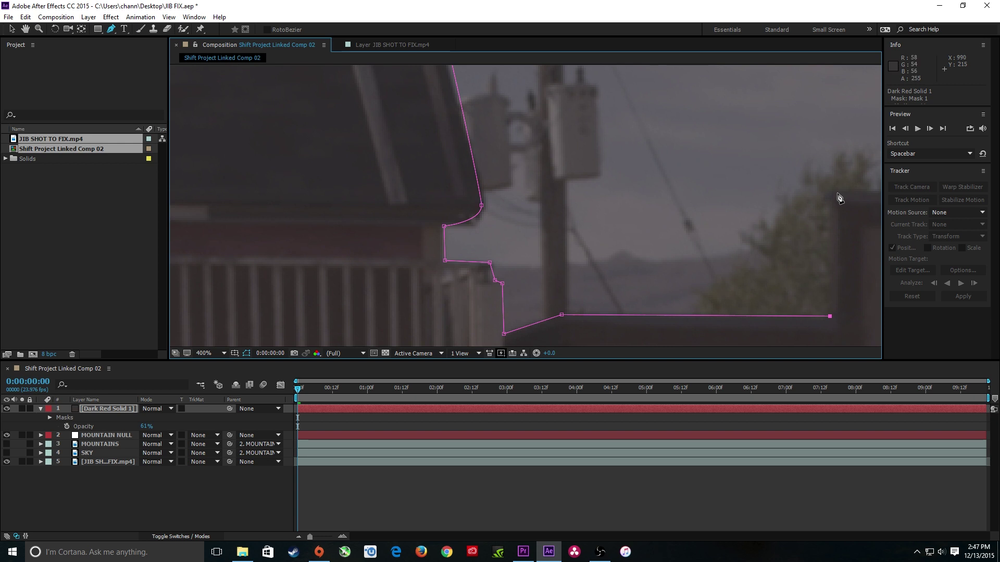
pyautogui.click(836, 193)
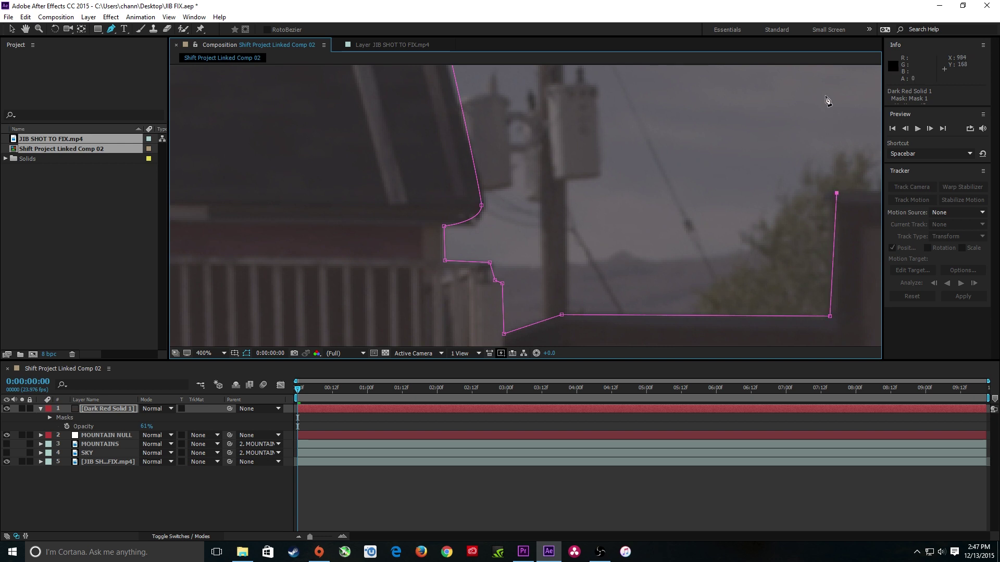
pyautogui.scroll(-2, 826, 97)
pyautogui.scroll(-1, 826, 97)
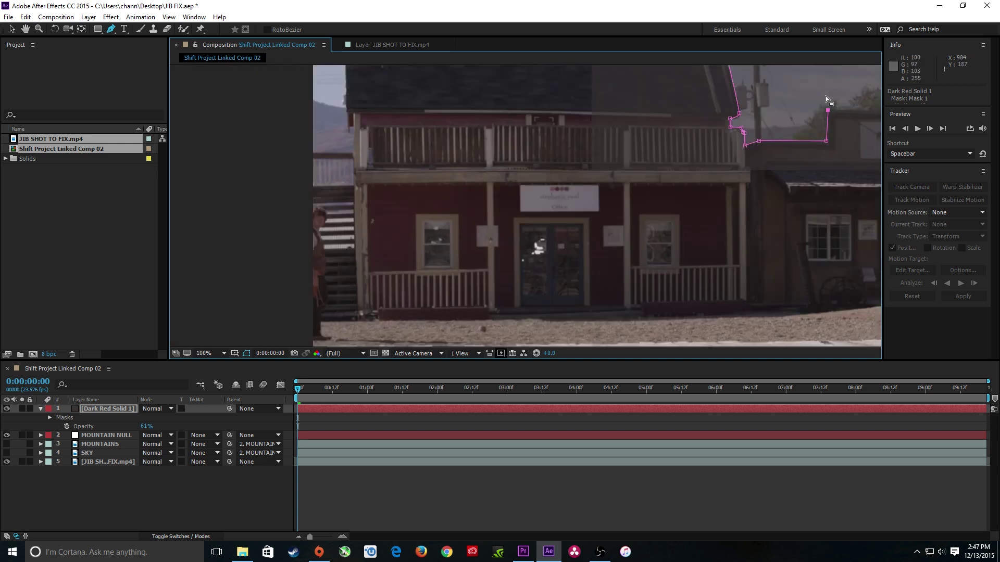
pyautogui.press('h')
pyautogui.moveTo(820, 100); pyautogui.dragTo(720, 207)
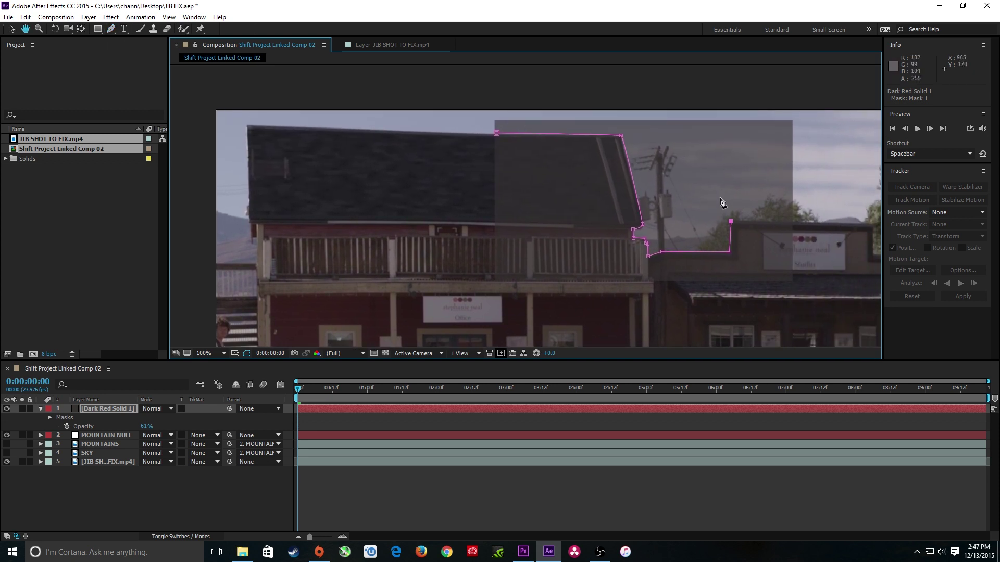
pyautogui.press('g')
pyautogui.click(731, 124)
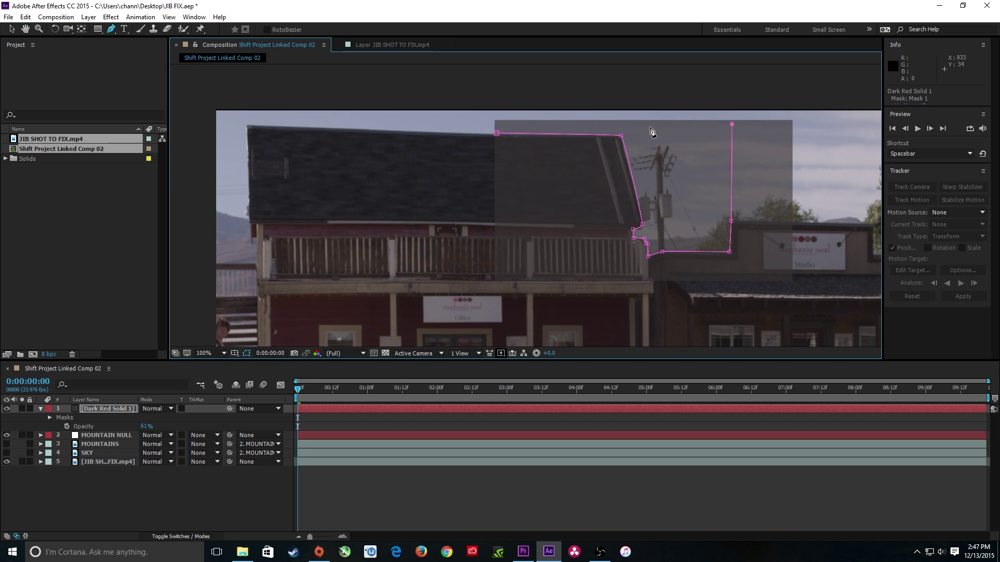
pyautogui.click(731, 114)
pyautogui.click(497, 135)
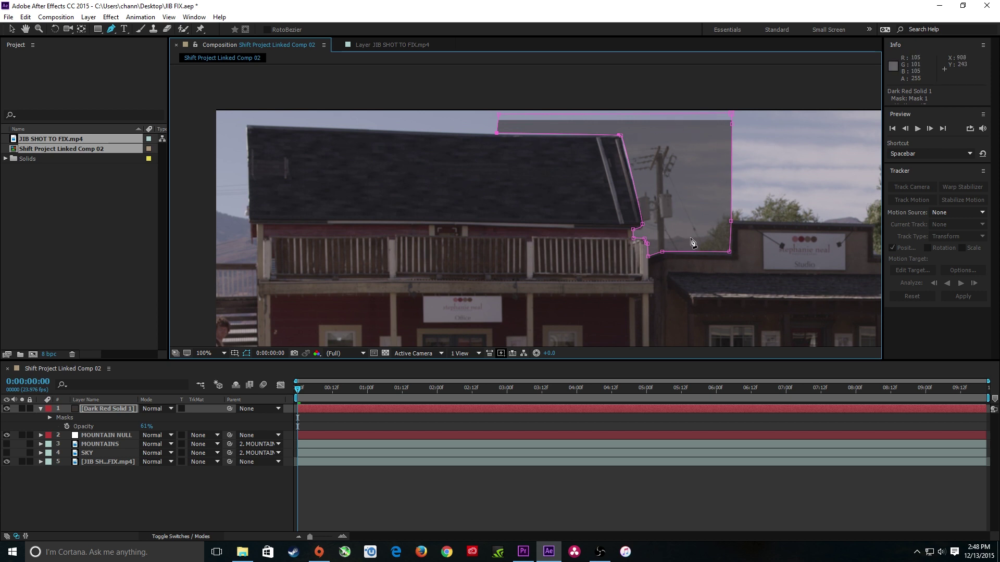
# Raise the solid's opacity to 99% and set its mask feather to 4 pixels.
pyautogui.moveTo(146, 425); pyautogui.dragTo(374, 411)
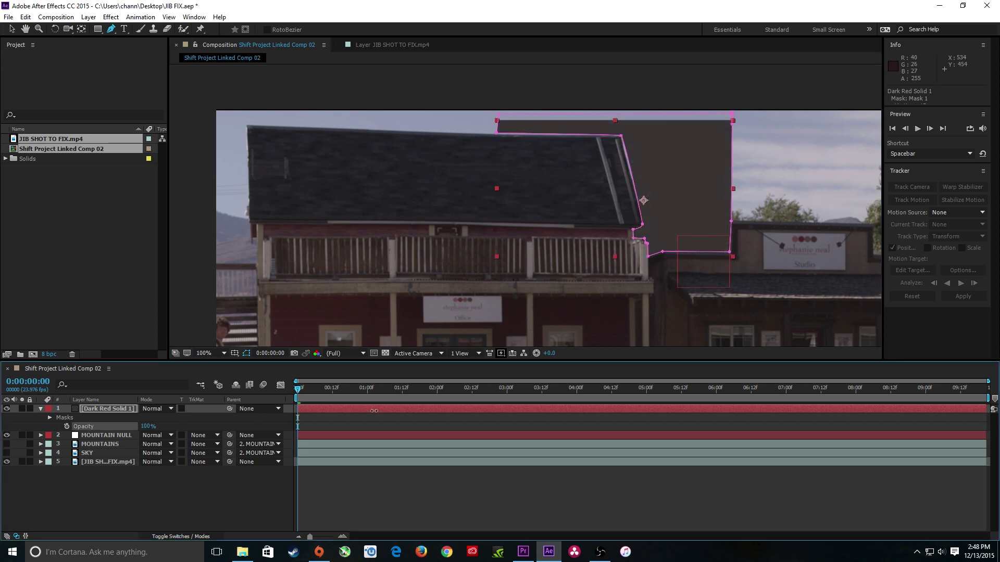
pyautogui.click(218, 488)
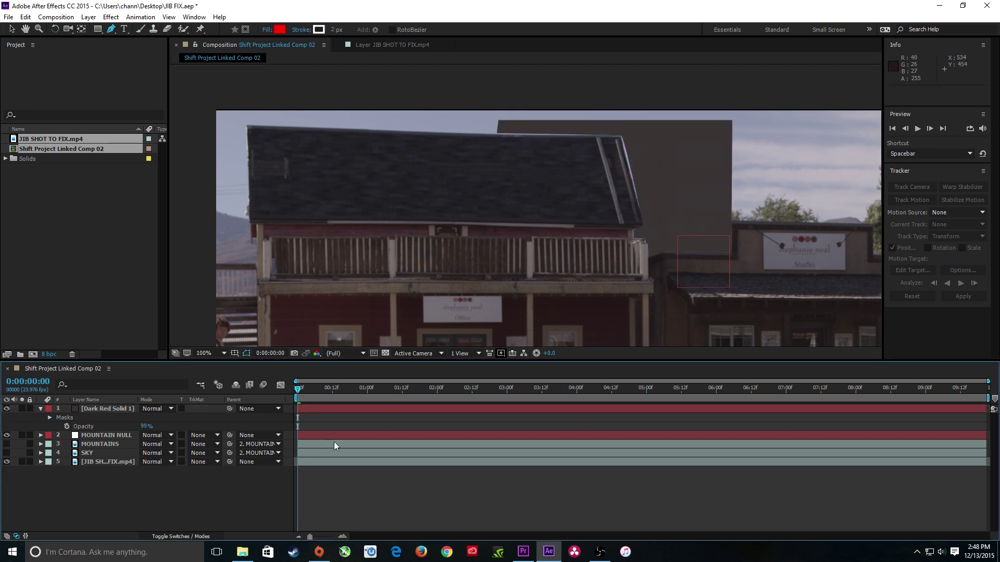
pyautogui.click(49, 417)
pyautogui.click(59, 427)
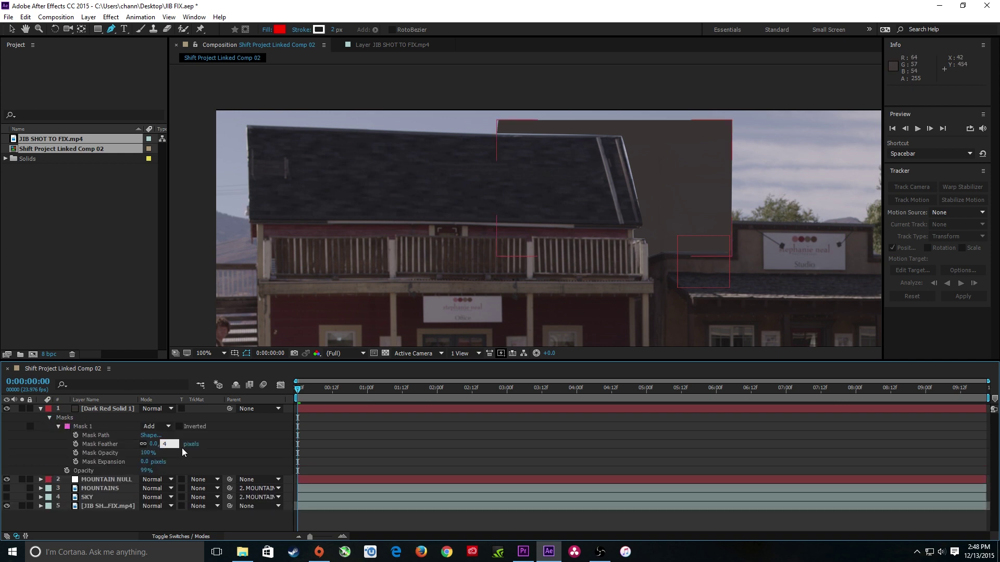
pyautogui.press('Return')
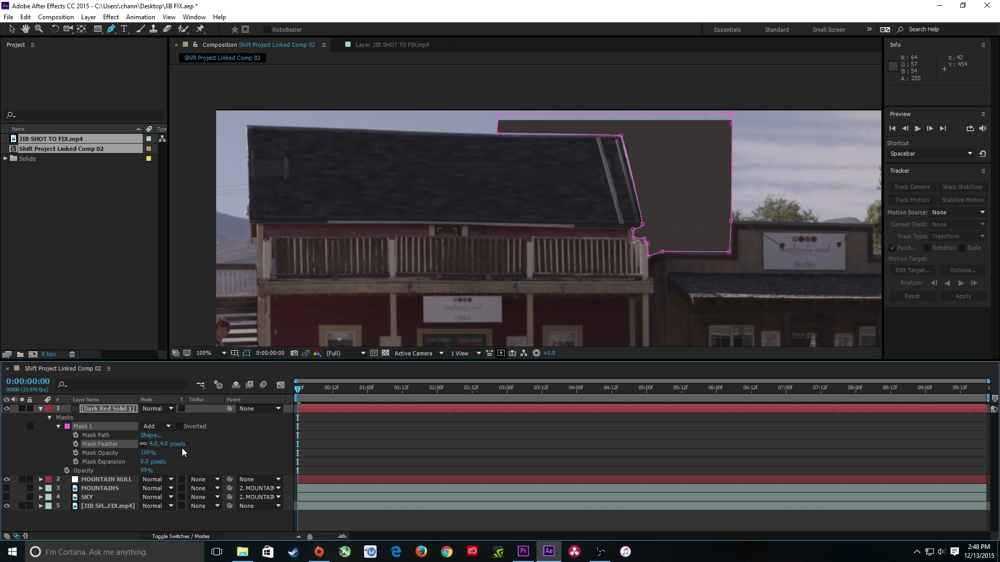
# Try a mask expansion of 4 pixels on the solid and deselect it to view the edge.
pyautogui.click(145, 462)
pyautogui.write('4')
pyautogui.press('Return')
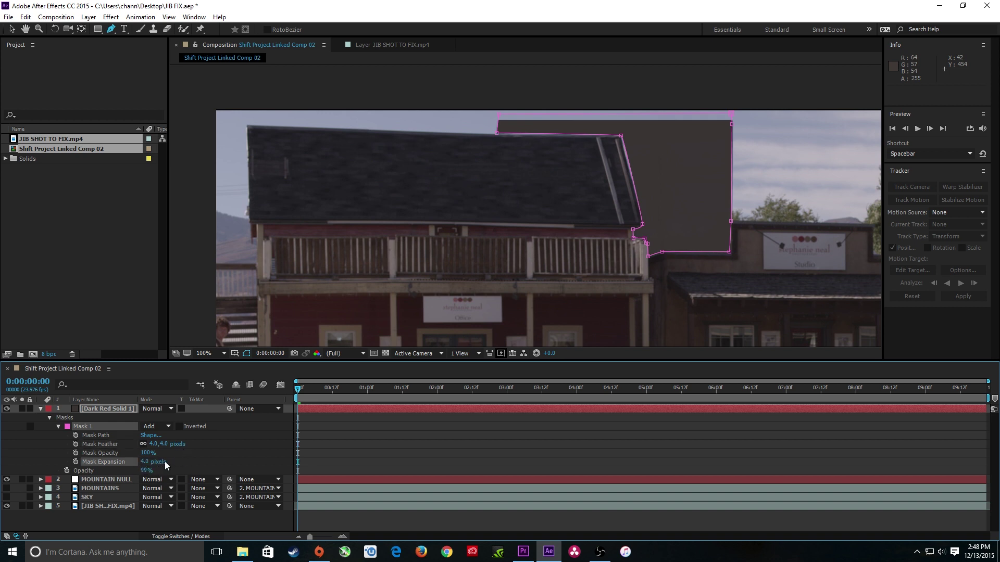
pyautogui.press('F2')
pyautogui.click(314, 431)
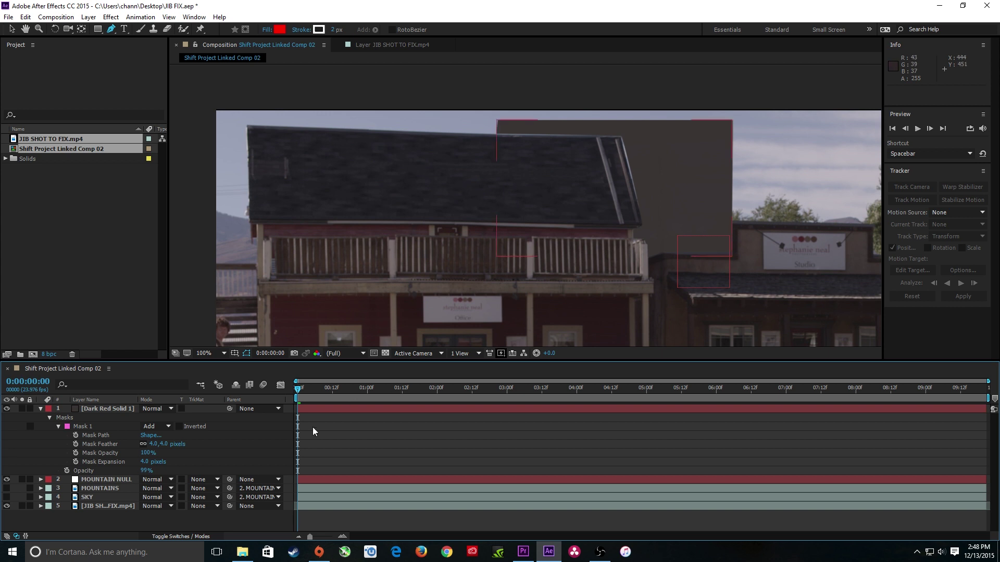
# Set the solid's mask expansion to 6 pixels and deselect the layer.
pyautogui.click(145, 462)
pyautogui.write('6')
pyautogui.press('Return')
pyautogui.press('F2')
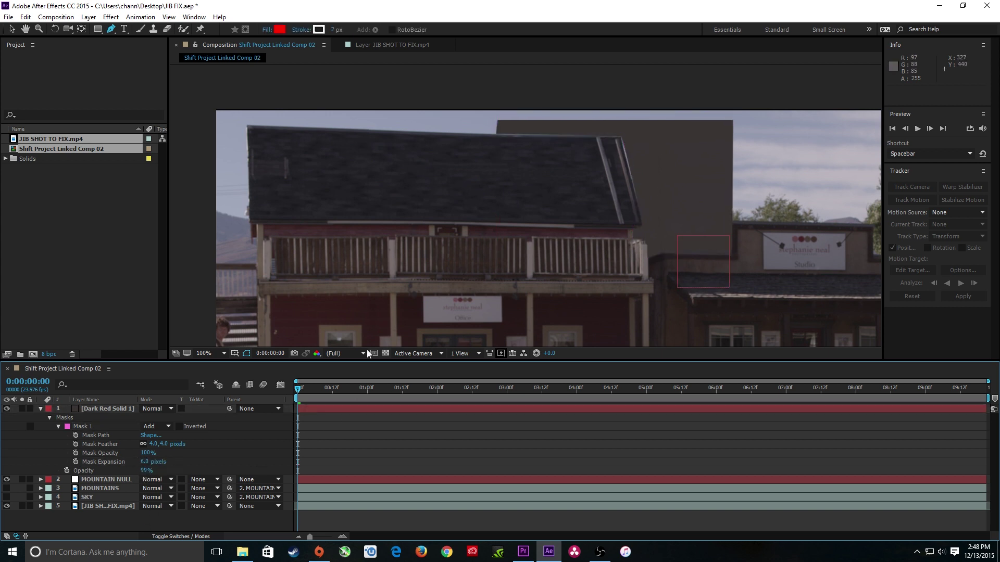
# Set the mask feather of Dark Red Solid 1 to 6 pixels and deselect the layer.
pyautogui.click(175, 436)
pyautogui.click(153, 444)
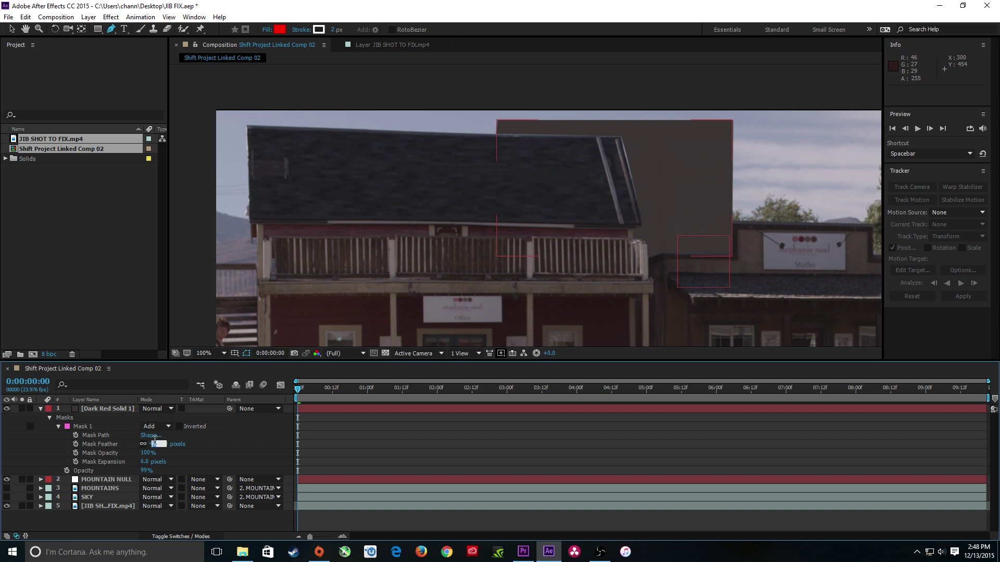
pyautogui.write('6')
pyautogui.press('Return')
pyautogui.press('F2')
# Set the solid's mask expansion to 8 pixels, then deselect the layer and collapse its properties.
pyautogui.click(146, 471)
pyautogui.click(145, 461)
pyautogui.write('8')
pyautogui.press('Return')
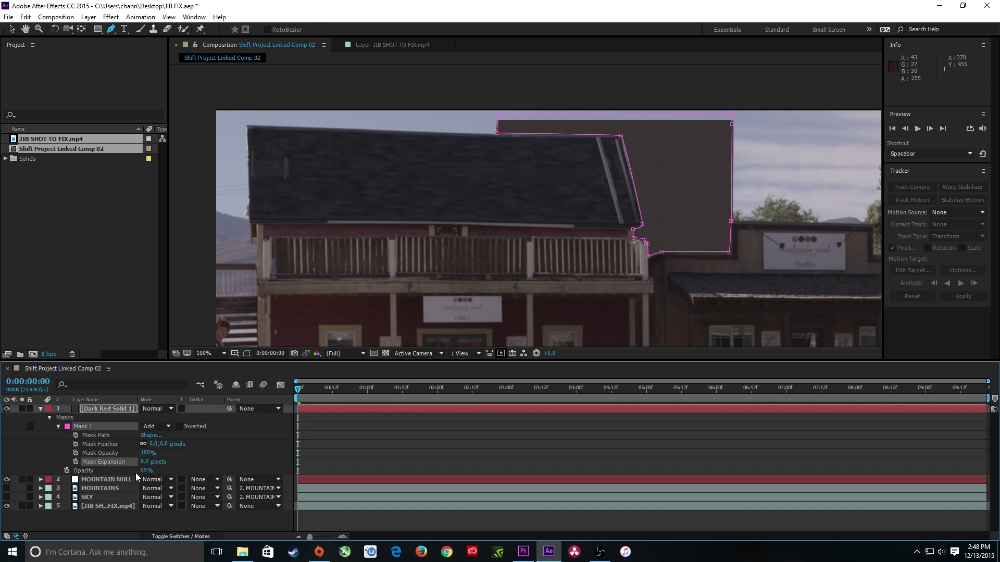
pyautogui.click(112, 517)
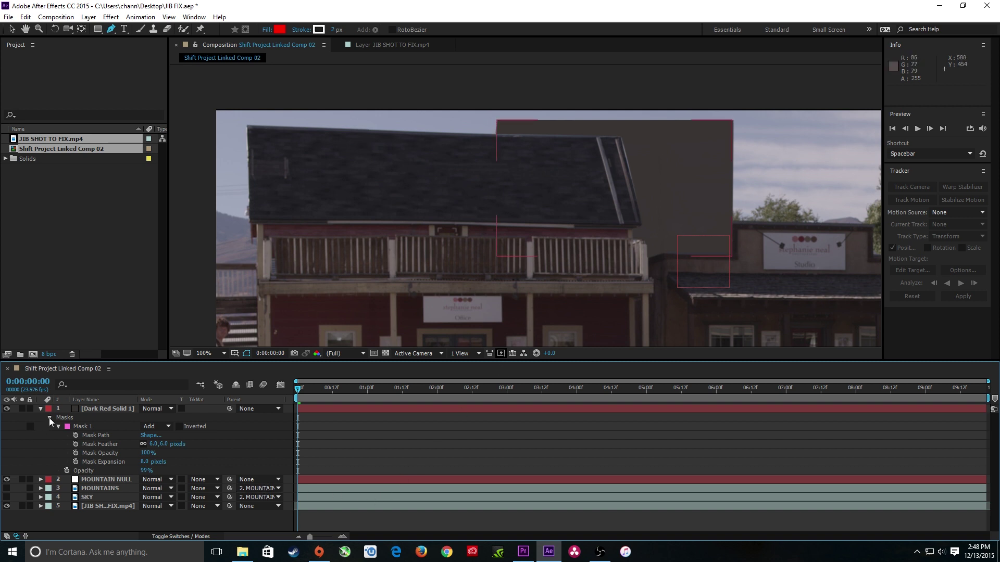
pyautogui.click(50, 418)
pyautogui.click(40, 408)
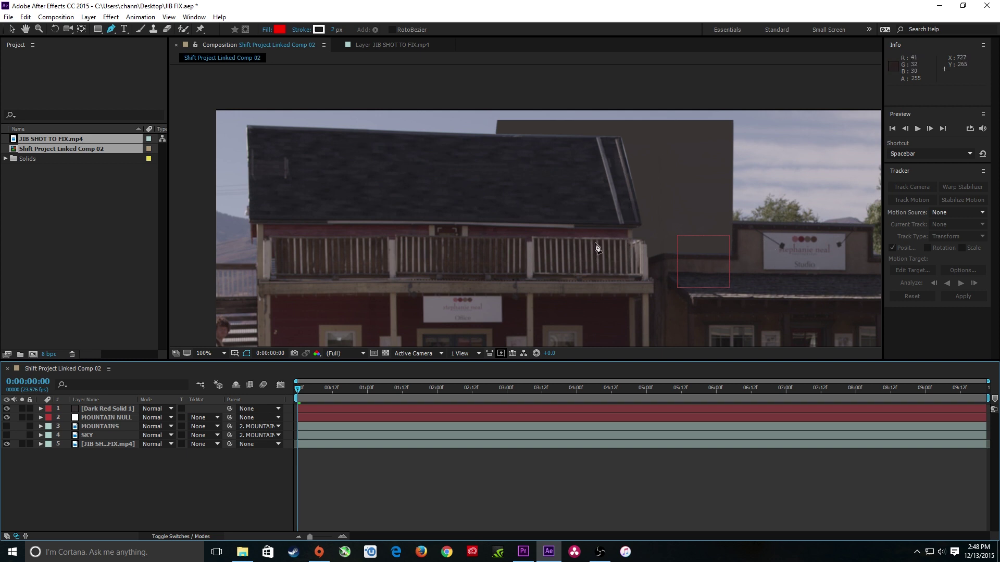
# Motion-track JIB SHOT TO FIX.mp4 forward from the first frame, with the track point on the red building's lower roof corner.
pyautogui.click(115, 445)
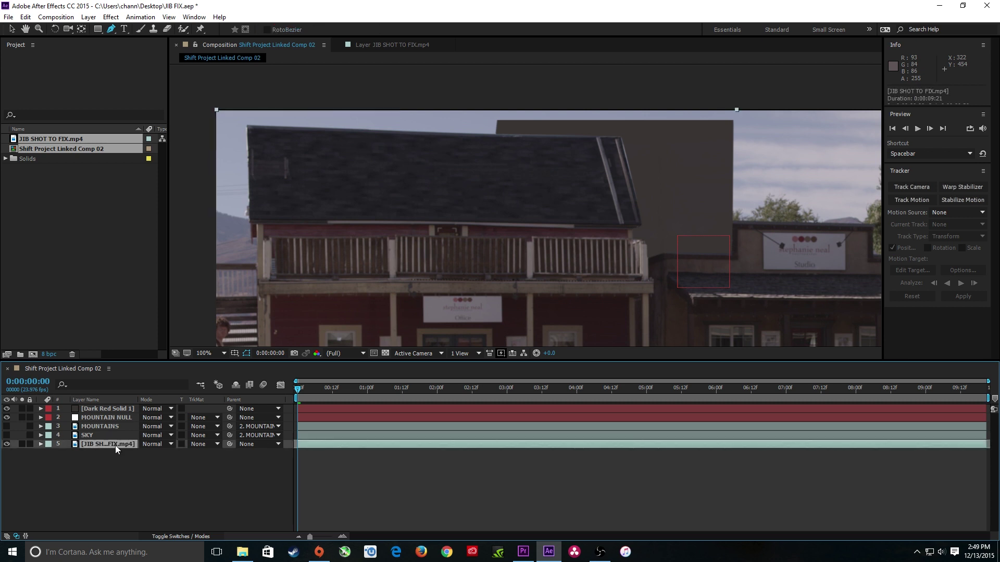
pyautogui.click(912, 199)
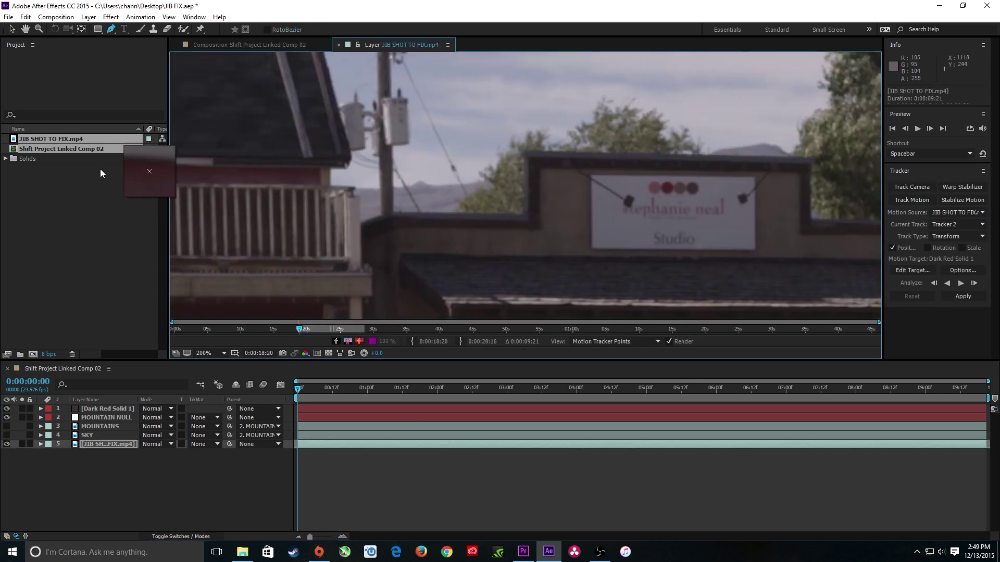
pyautogui.moveTo(100, 168); pyautogui.dragTo(540, 135)
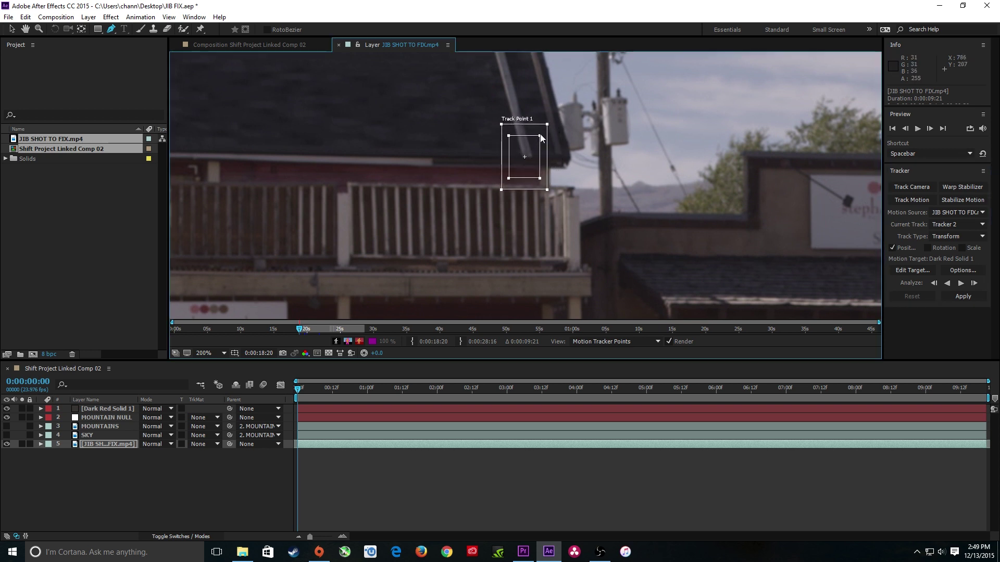
pyautogui.click(961, 283)
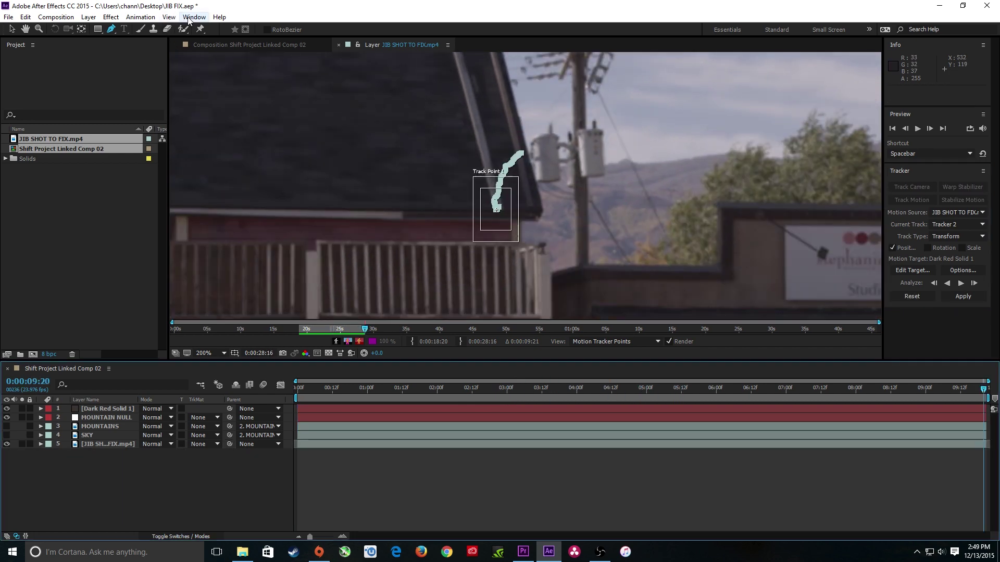
# Create a null object layer and rename it BUILDING NULL.
pyautogui.click(89, 18)
pyautogui.moveTo(109, 30)
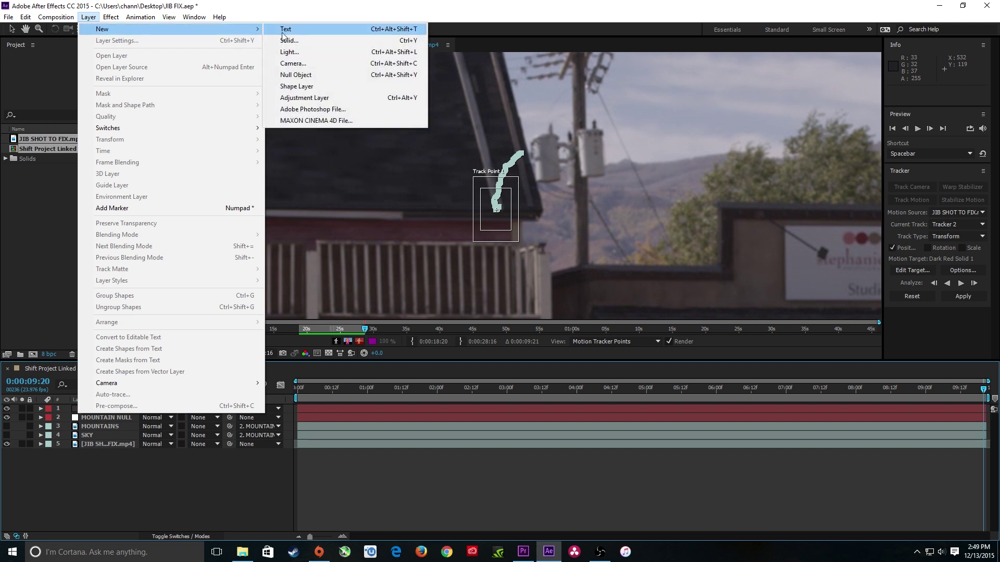
pyautogui.click(291, 76)
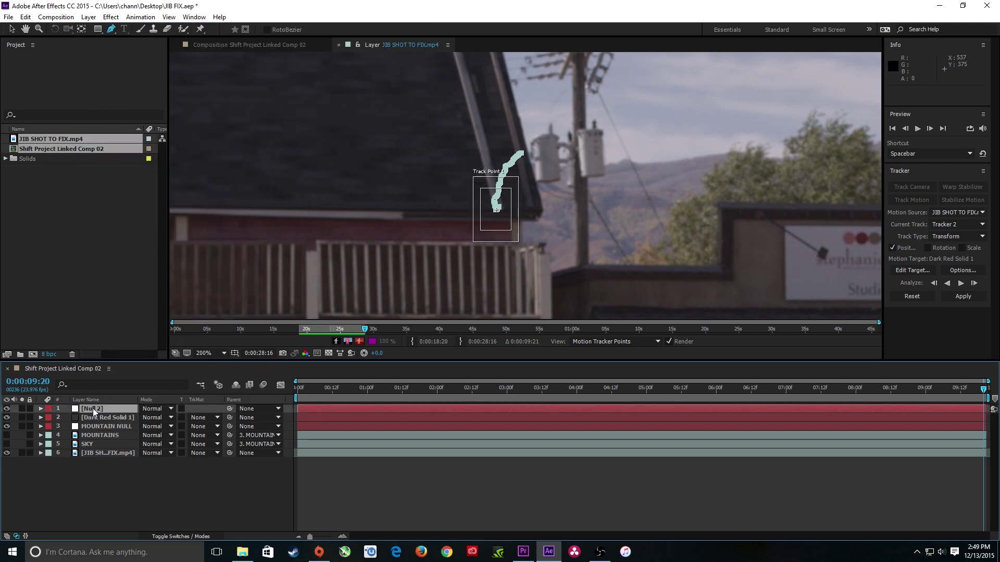
pyautogui.press('Return')
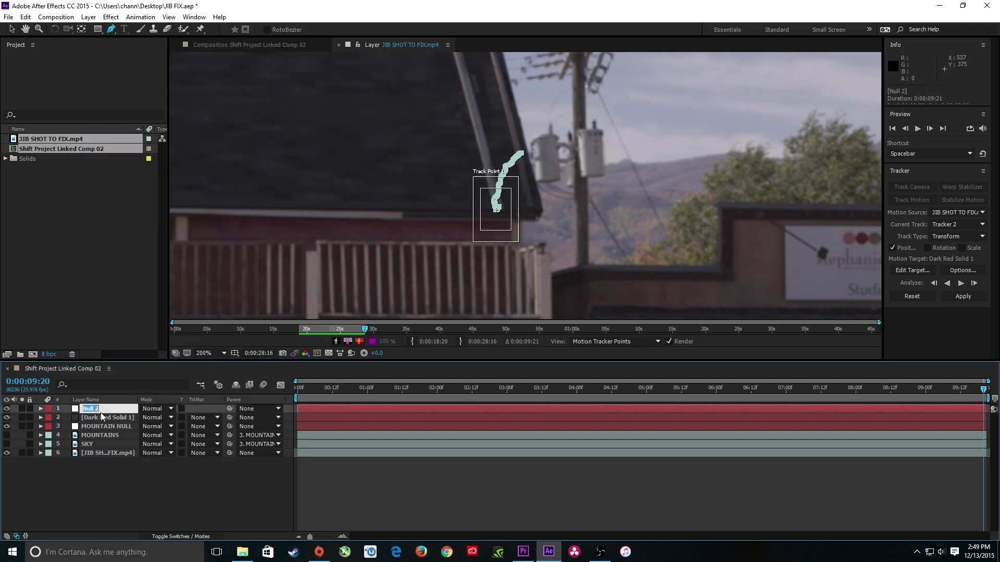
pyautogui.write('BUILDING NULL')
pyautogui.press('Return')
# From the first frame, apply the building track to BUILDING NULL as its motion target and scrub through the shot to check it.
pyautogui.press('Home')
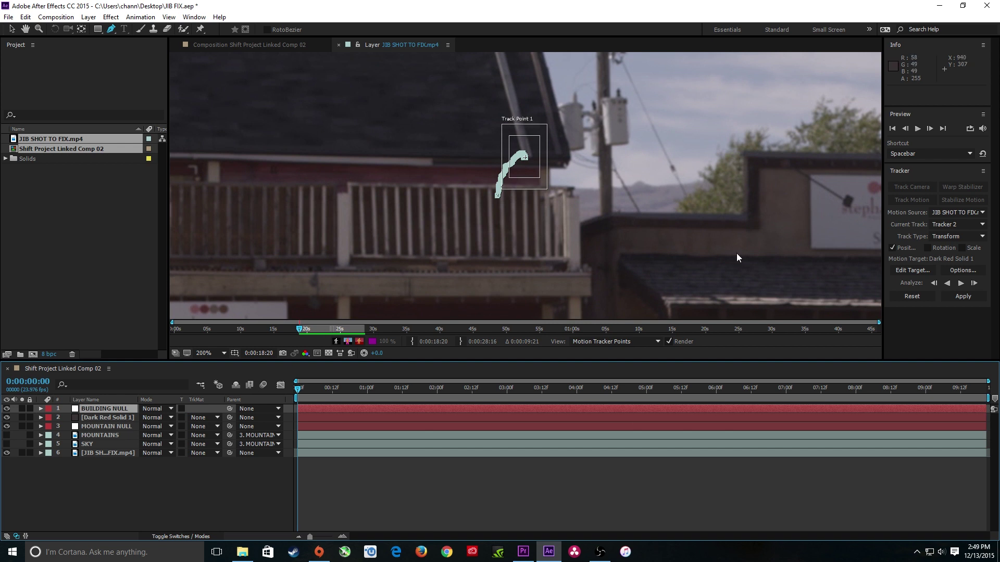
pyautogui.click(913, 270)
pyautogui.click(512, 260)
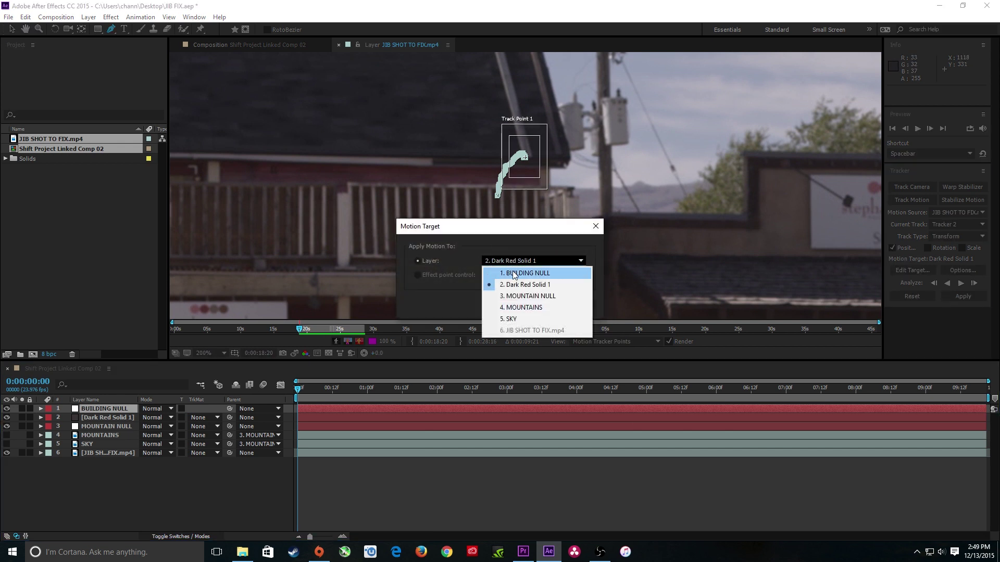
pyautogui.click(521, 274)
pyautogui.click(518, 306)
pyautogui.click(962, 296)
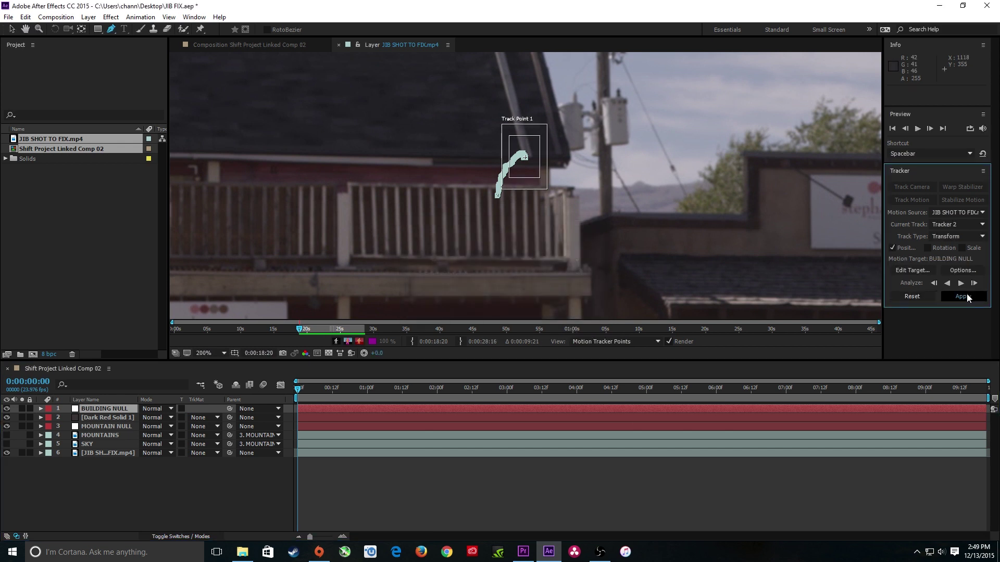
pyautogui.click(495, 287)
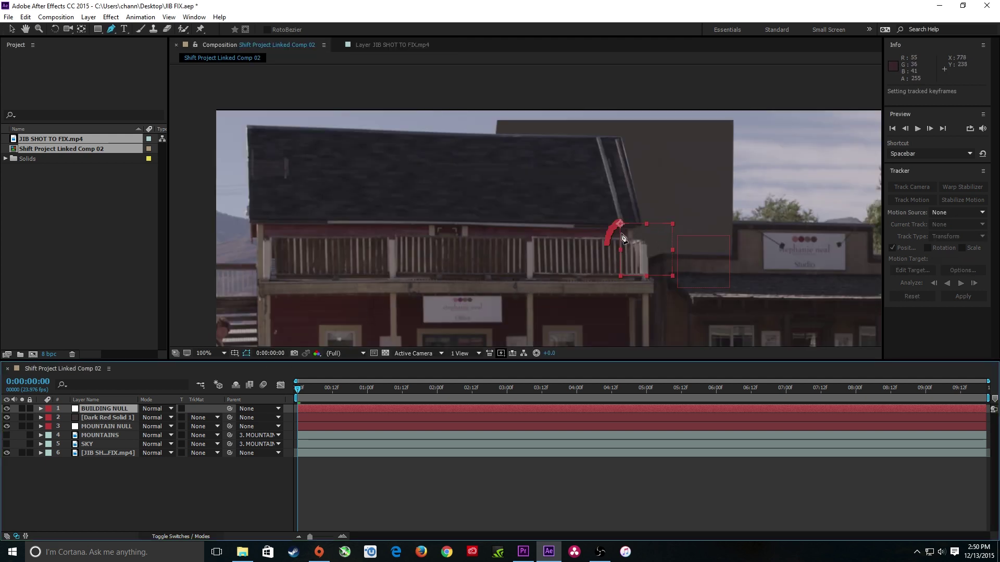
pyautogui.moveTo(471, 398); pyautogui.dragTo(782, 388)
pyautogui.moveTo(717, 390); pyautogui.dragTo(201, 396)
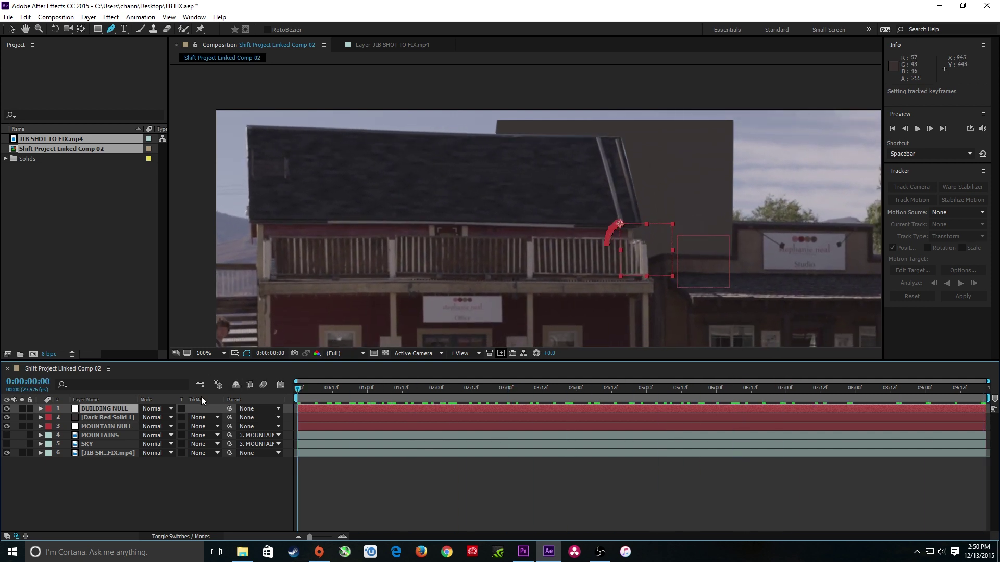
# Parent Dark Red Solid 1 to BUILDING NULL.
pyautogui.click(110, 416)
pyautogui.moveTo(229, 417); pyautogui.dragTo(118, 408)
pyautogui.moveTo(314, 394); pyautogui.dragTo(123, 409)
# Expand the solid's Mask 1 properties and enable Mask Path keyframing at the first frame.
pyautogui.click(40, 417)
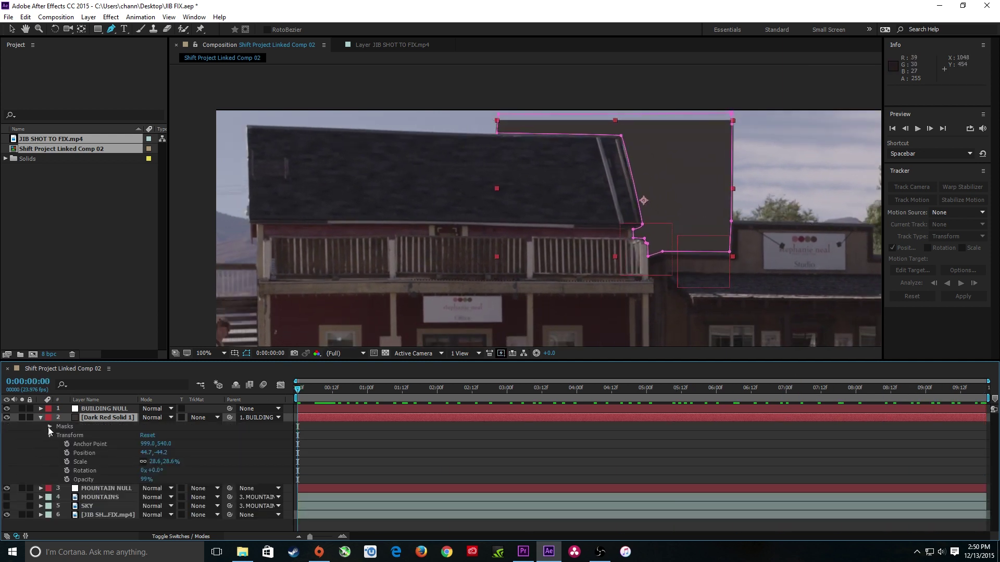
pyautogui.click(47, 436)
pyautogui.click(48, 427)
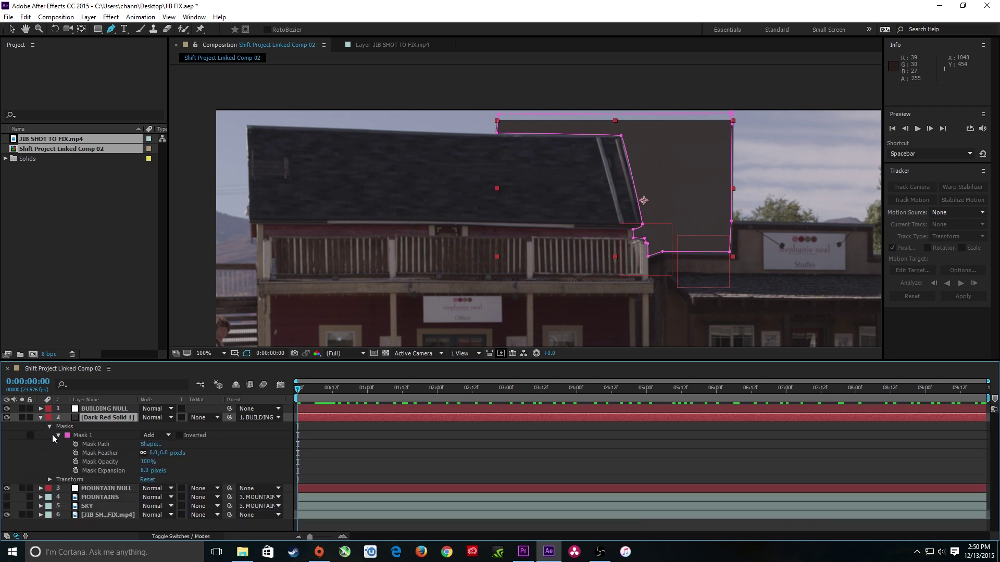
pyautogui.click(76, 445)
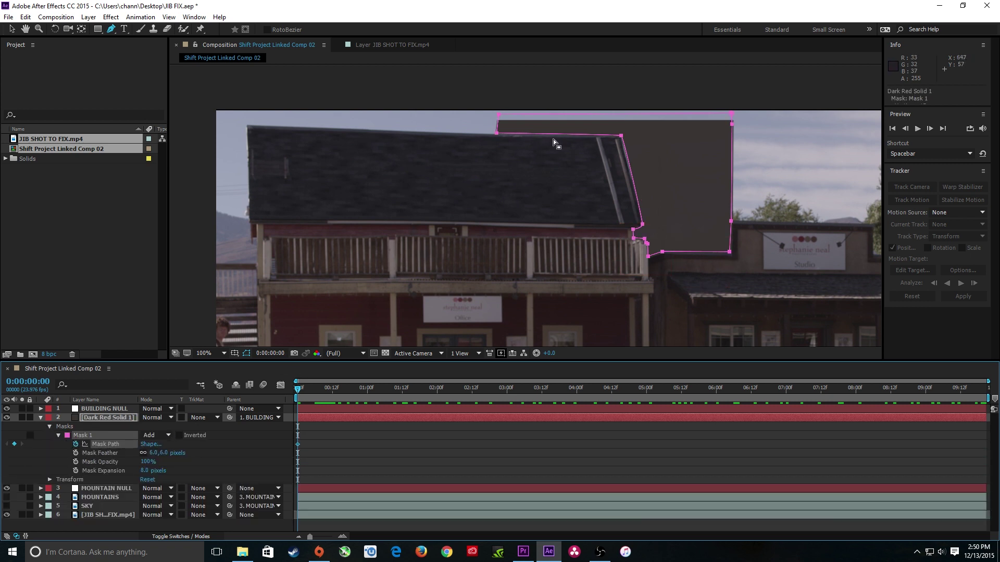
# At the last frame, 0:00:09:20, move the mask's two vertices along the roof ridge up to match the roof edge.
pyautogui.scroll(4, 553, 139)
pyautogui.scroll(-2, 552, 139)
pyautogui.click(378, 395)
pyautogui.press('End')
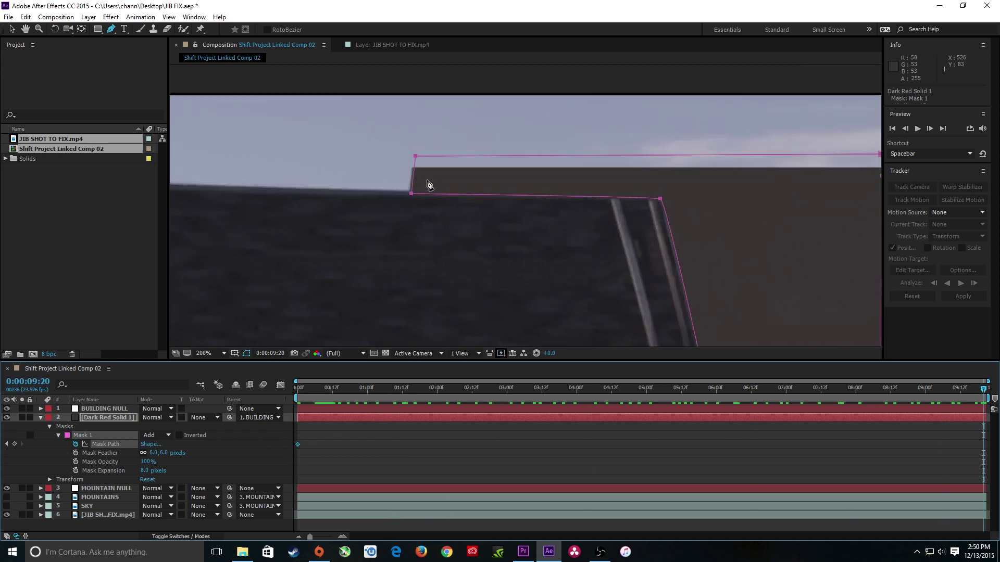
pyautogui.press('v')
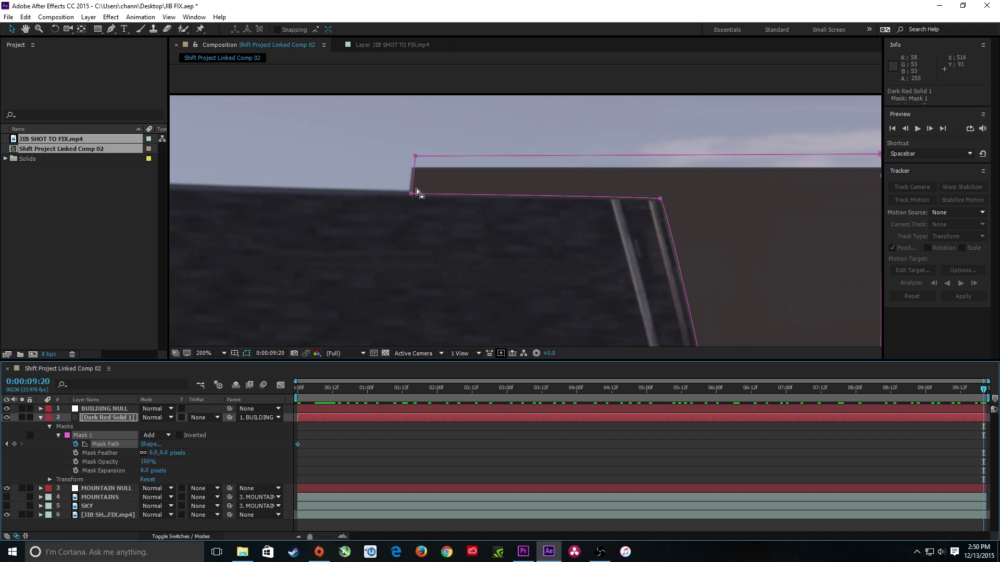
pyautogui.click(450, 191)
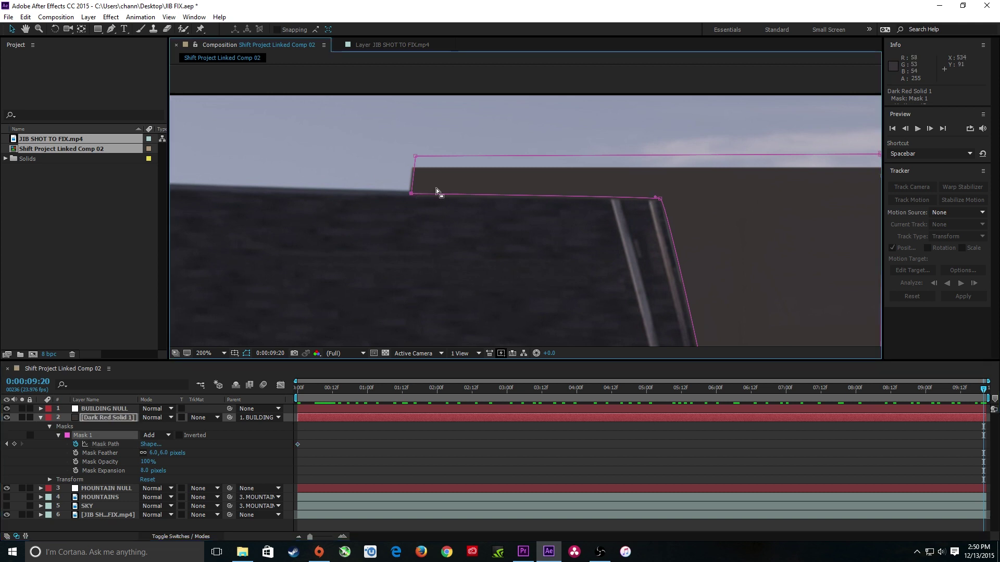
pyautogui.click(480, 182)
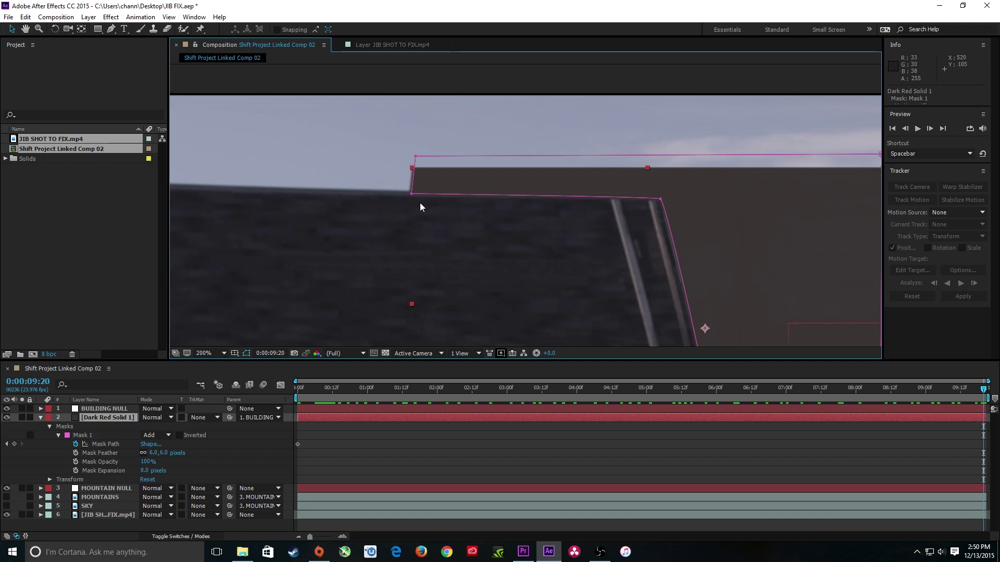
pyautogui.moveTo(413, 193); pyautogui.dragTo(413, 191)
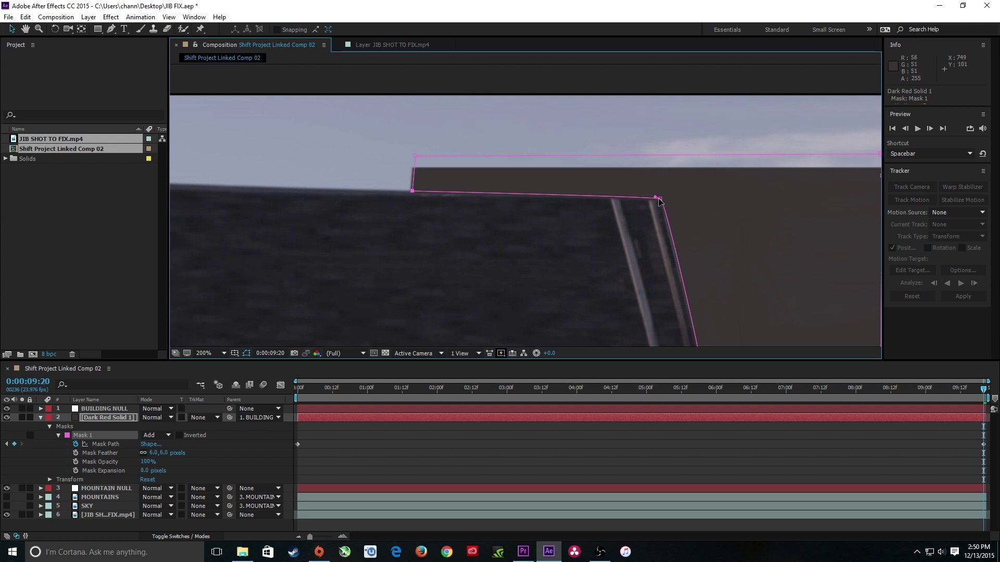
pyautogui.moveTo(659, 200); pyautogui.dragTo(662, 191)
# Adjust the last-frame mask vertices at the roof's lower corner, below the eave and along the neighbouring building's edge.
pyautogui.press('space')
pyautogui.moveTo(764, 284); pyautogui.dragTo(676, 171)
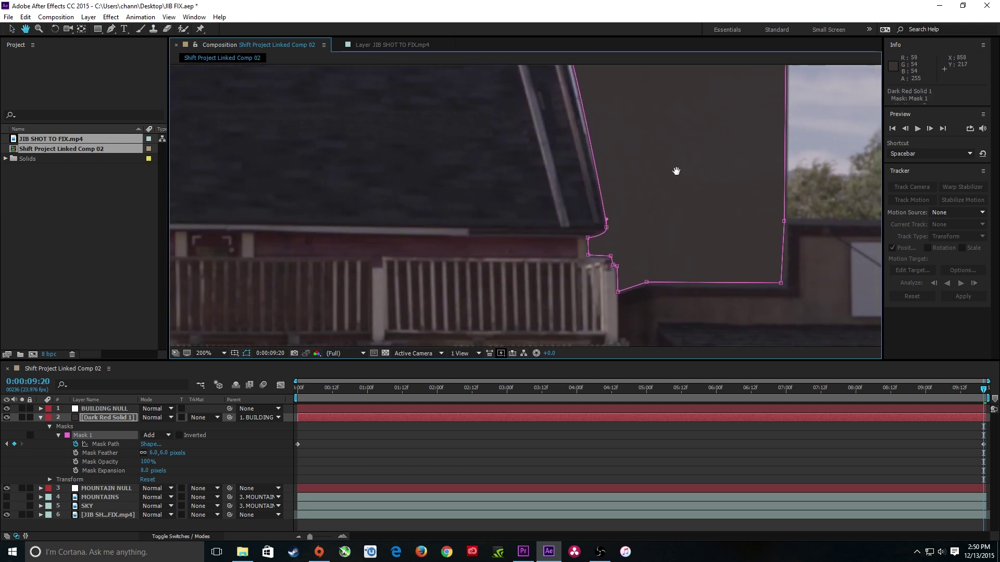
pyautogui.press('g')
pyautogui.moveTo(606, 229); pyautogui.dragTo(598, 257)
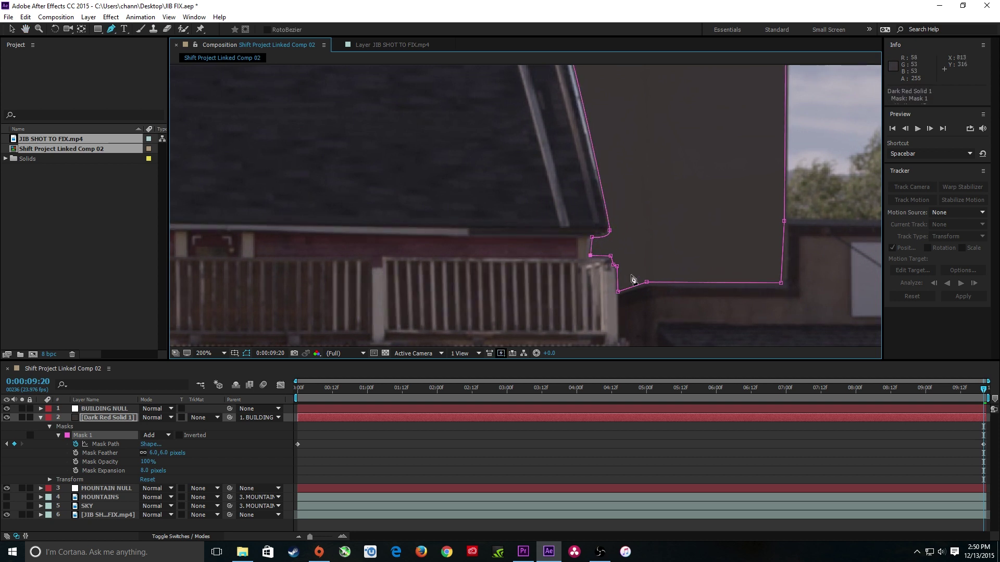
pyautogui.moveTo(779, 284)
pyautogui.mouseDown()
pyautogui.moveTo(677, 234)
pyautogui.moveTo(782, 281)
pyautogui.mouseUp()
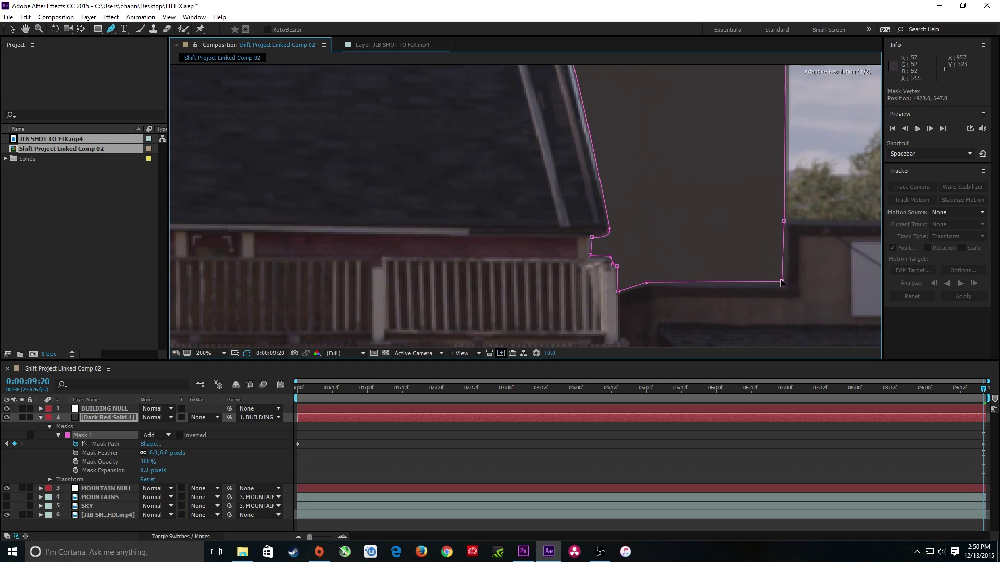
pyautogui.moveTo(783, 221); pyautogui.dragTo(782, 220)
# Return to the first frame and play back the shot to check the animated mask.
pyautogui.moveTo(970, 394); pyautogui.dragTo(195, 376)
pyautogui.press('space')
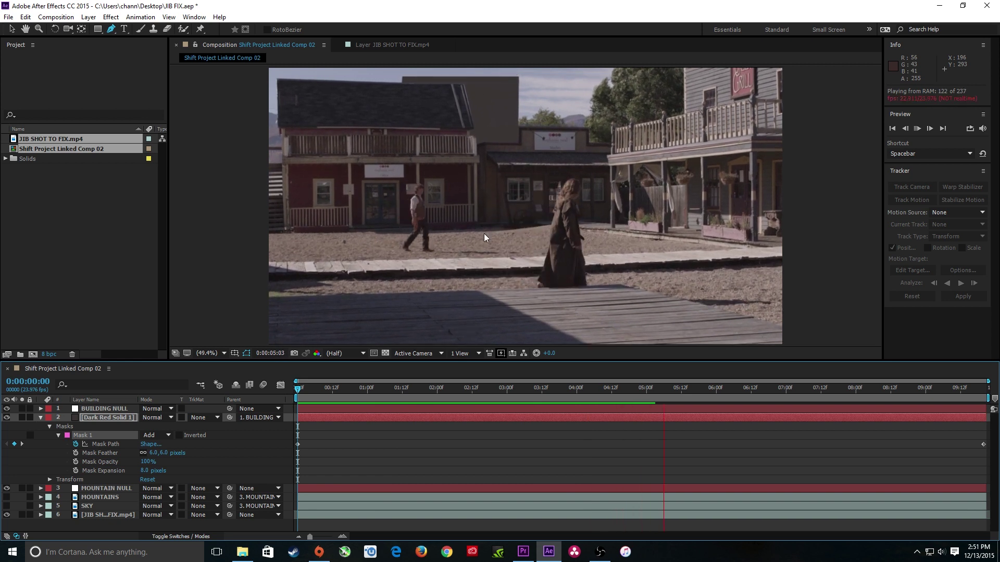
pyautogui.press('space')
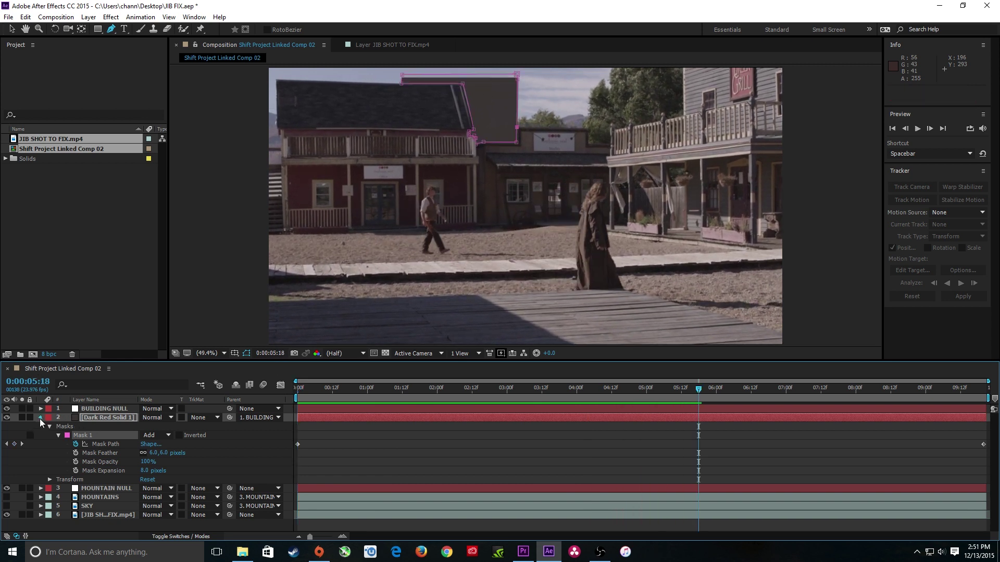
# Collapse the solid's properties and make the MOUNTAINS and SKY layers visible.
pyautogui.click(41, 418)
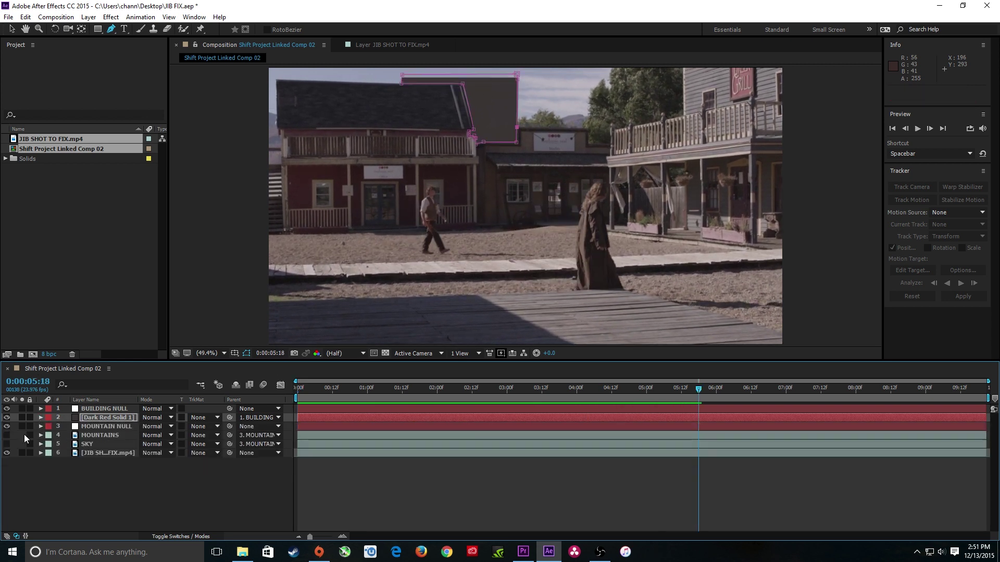
pyautogui.click(7, 435)
pyautogui.click(6, 444)
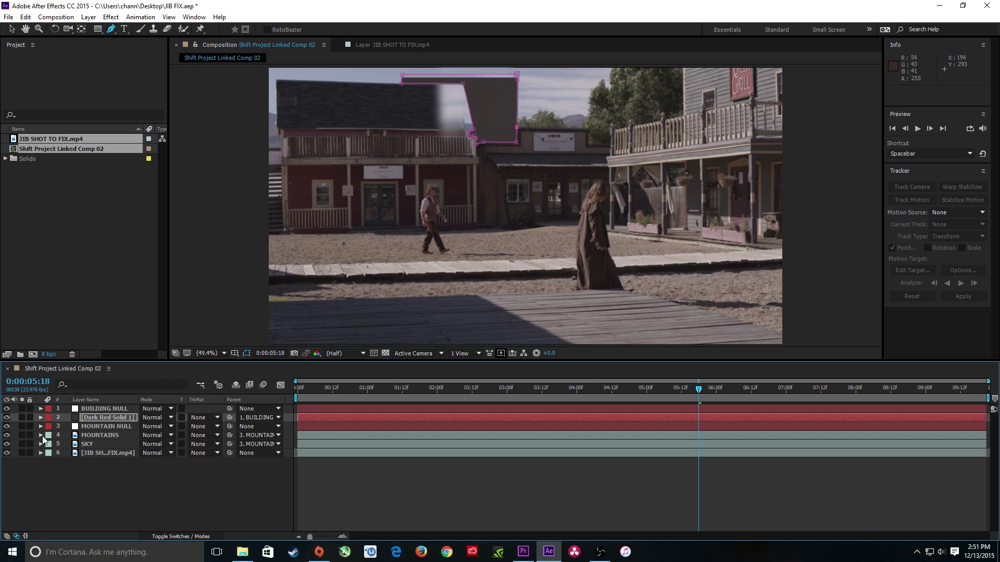
# Pre-compose the MOUNTAIN NULL, MOUNTAINS and SKY layers into a new composition named MOUNTAIN LAYER, moving all attributes into it.
pyautogui.click(87, 444)
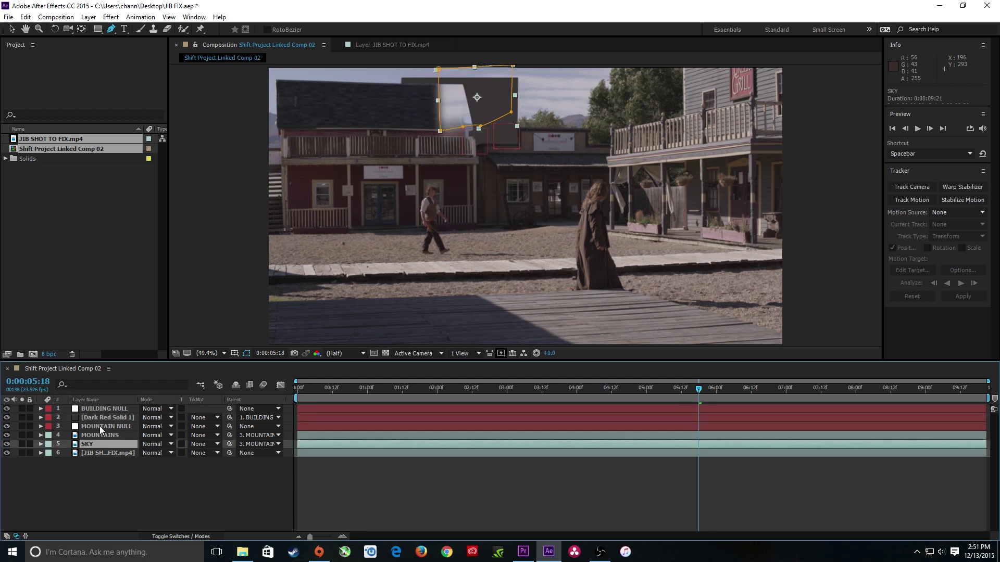
pyautogui.keyDown('shift'); pyautogui.click(98, 426); pyautogui.keyUp('shift')
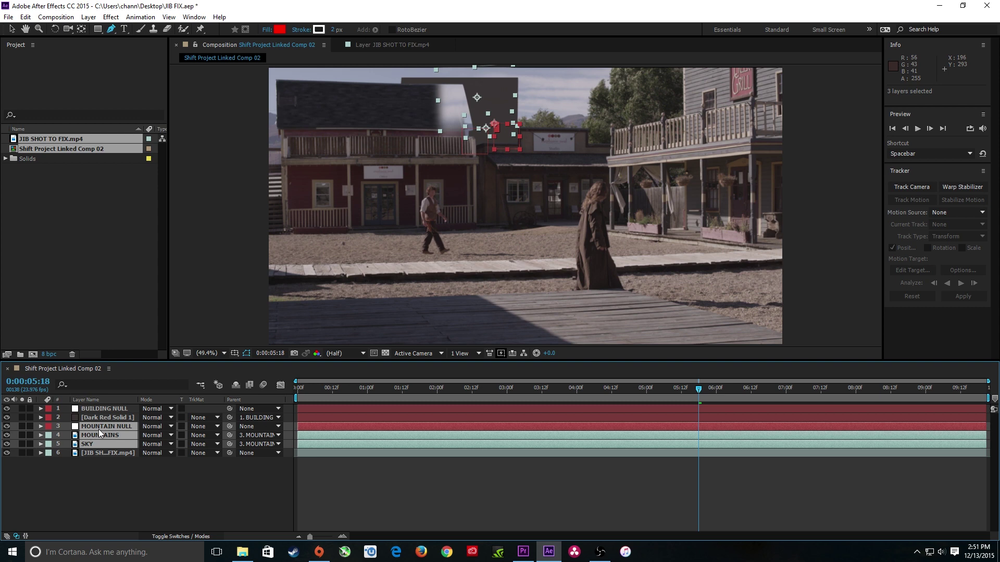
pyautogui.rightClick(103, 427)
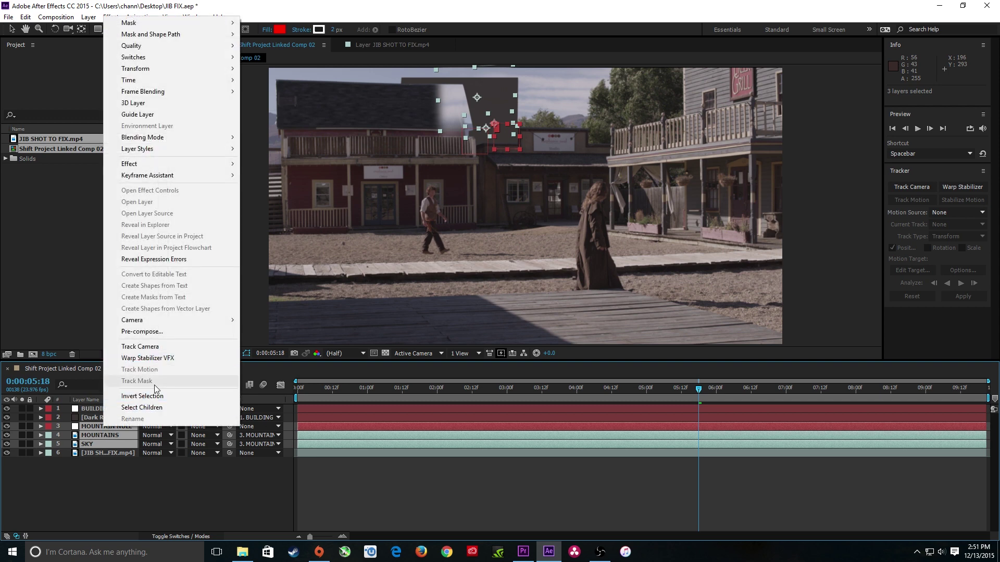
pyautogui.click(148, 331)
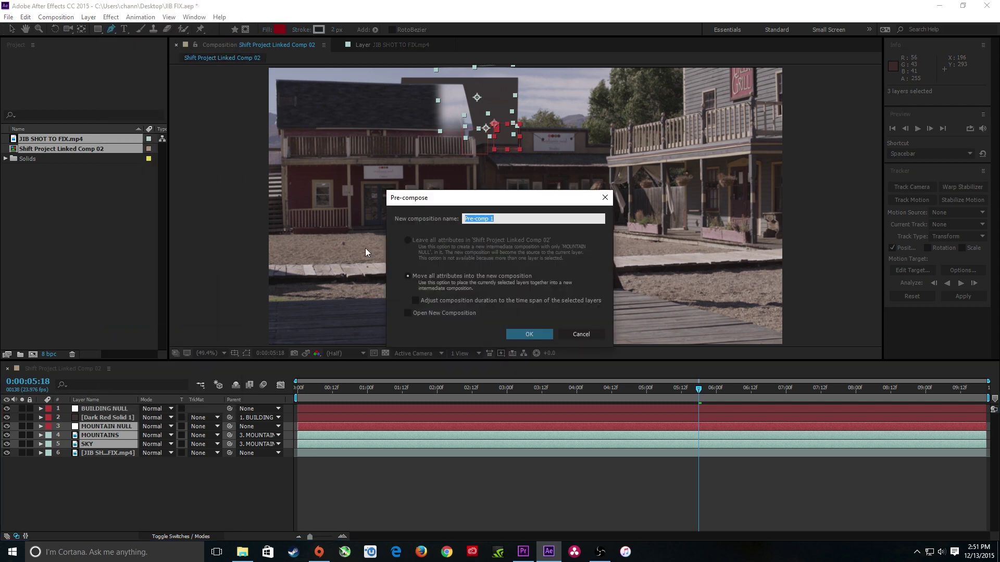
pyautogui.write('MOUNTAIN LAYER')
pyautogui.click(530, 336)
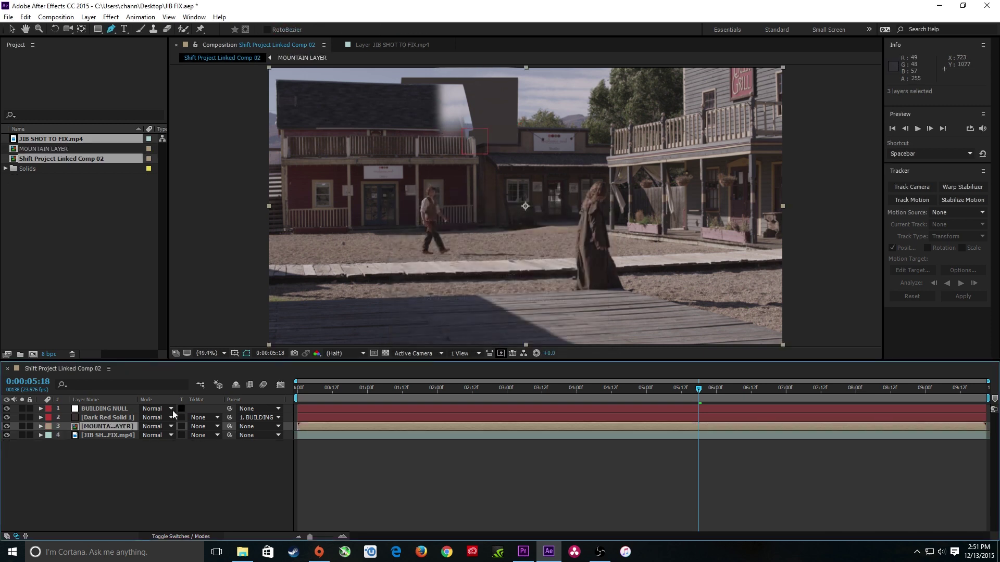
# Set the MOUNTAIN LAYER's track matte to Alpha Matte using Dark Red Solid 1.
pyautogui.doubleClick(111, 427)
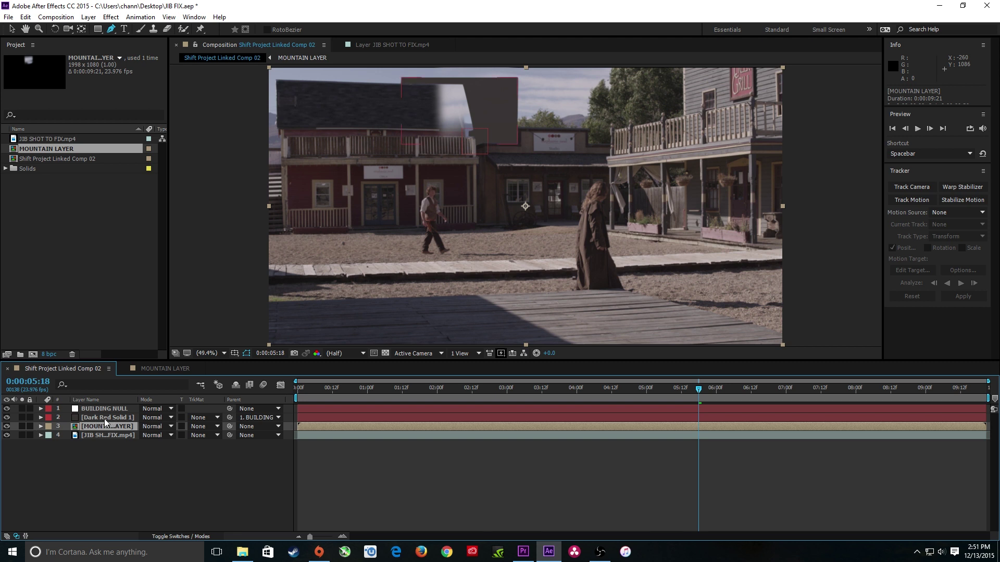
pyautogui.click(203, 426)
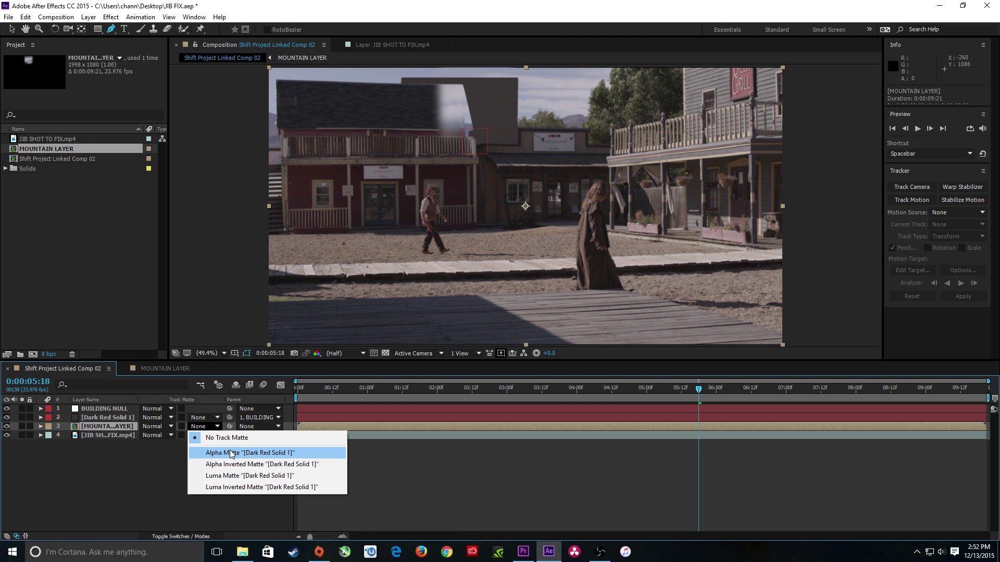
pyautogui.click(247, 453)
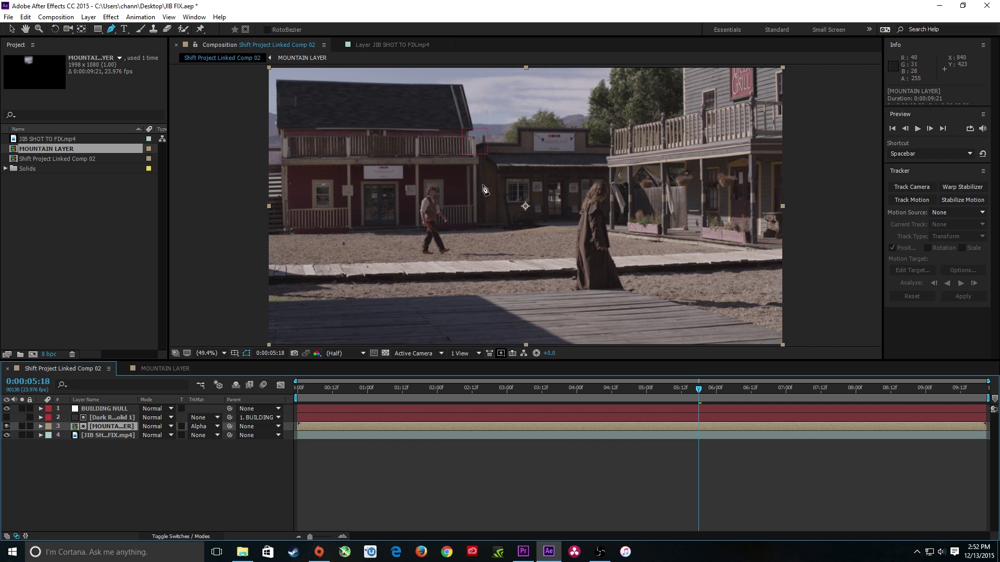
# Play back the shot from the first frame to check the matted mountain patch along the roof edge.
pyautogui.moveTo(660, 394); pyautogui.dragTo(336, 413)
pyautogui.press('space')
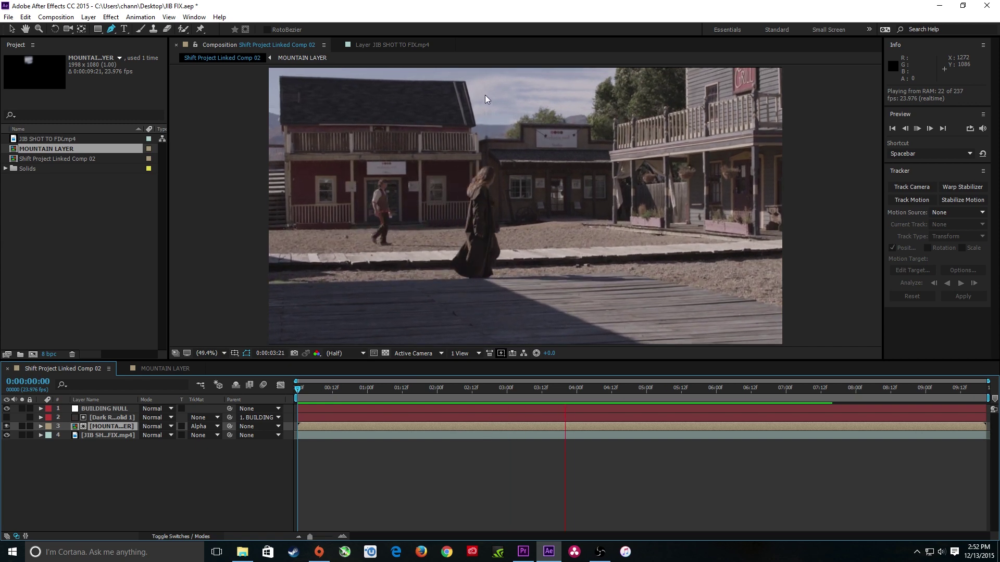
pyautogui.press('v')
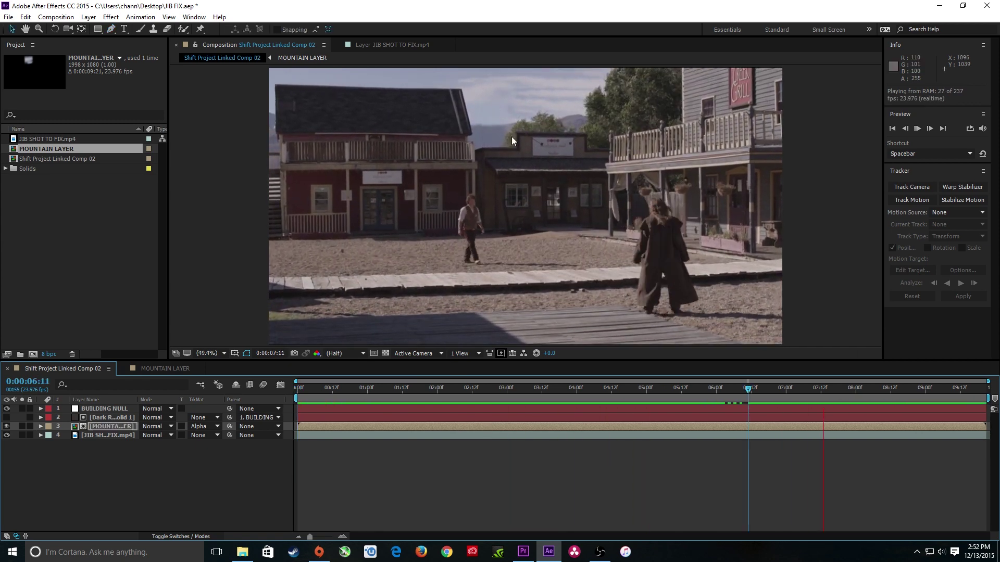
pyautogui.press('space')
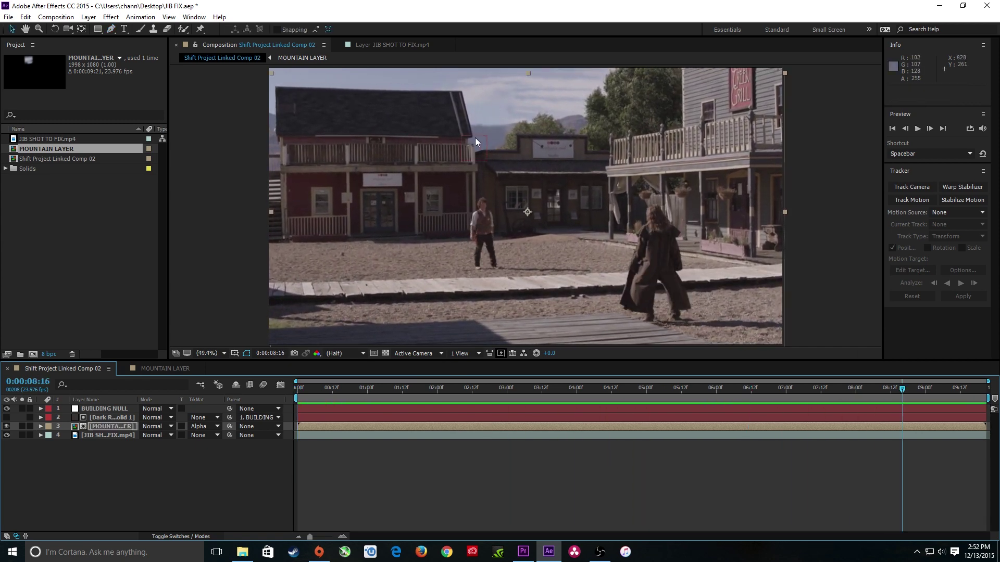
# At 0:00:09:18, duplicate the JIB SHOT TO FIX.mp4 layer and turn the upper copy into a freeze frame.
pyautogui.click(919, 389)
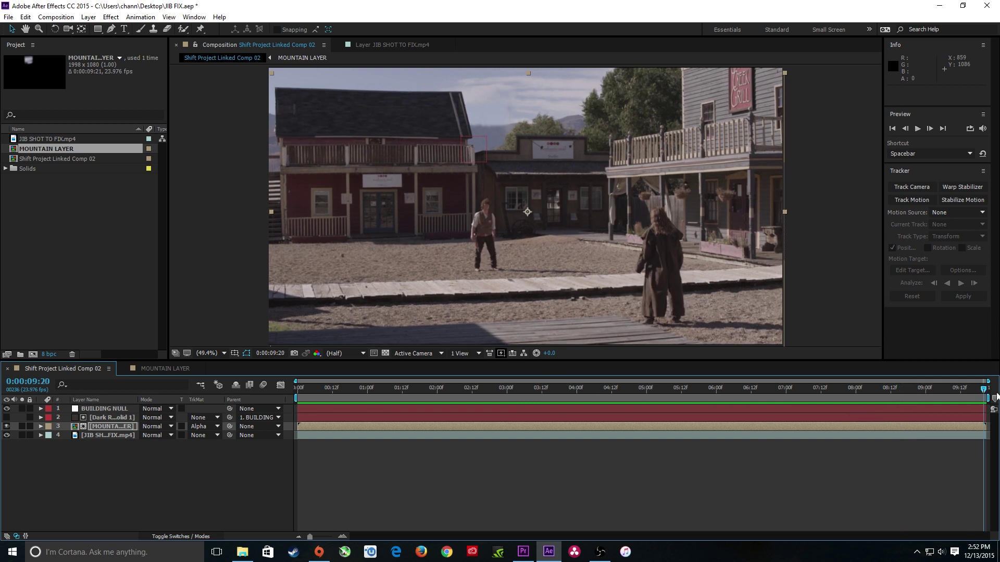
pyautogui.click(969, 390)
pyautogui.click(977, 390)
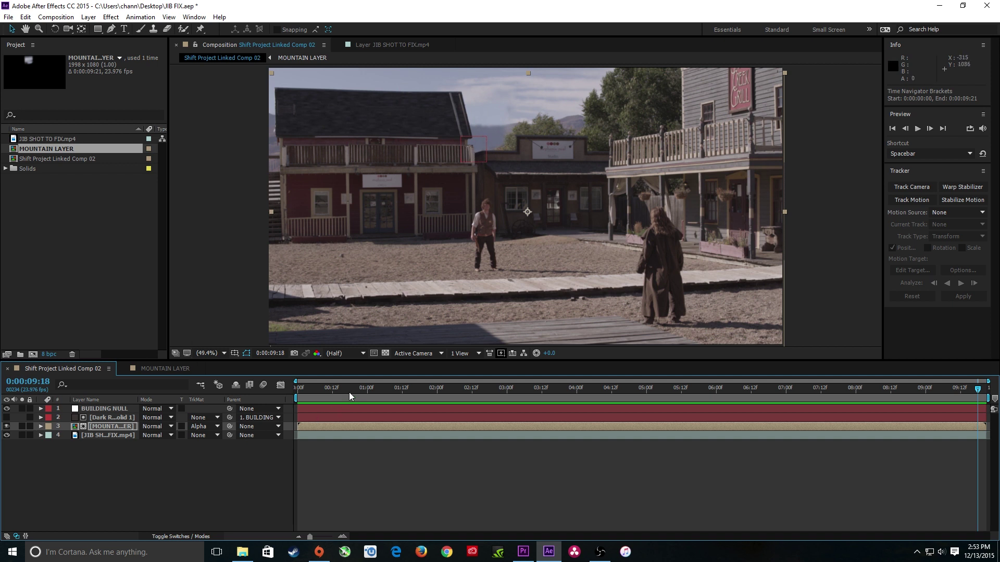
pyautogui.click(174, 505)
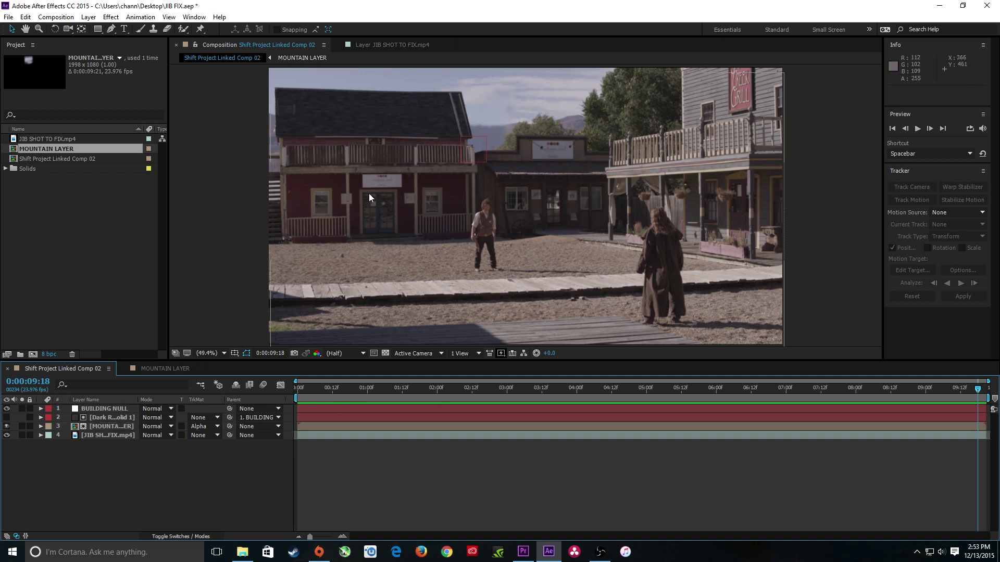
pyautogui.click(104, 409)
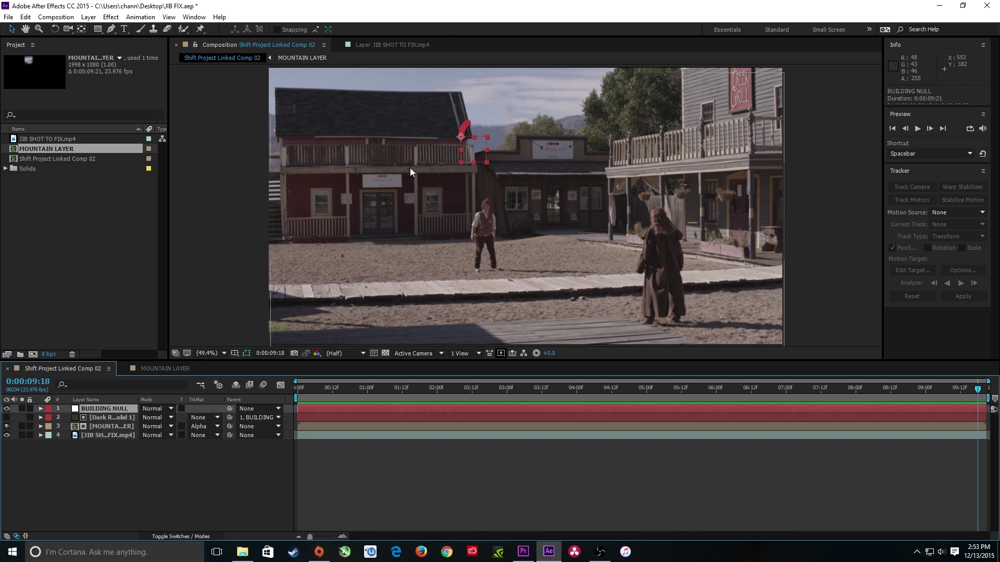
pyautogui.click(101, 436)
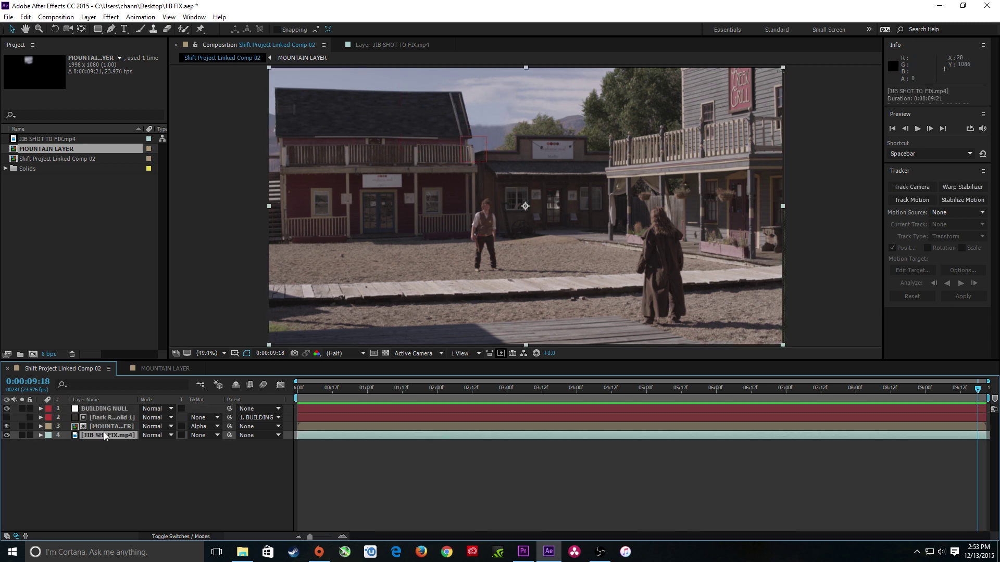
pyautogui.hotkey('ctrl', 'd')
pyautogui.rightClick(92, 436)
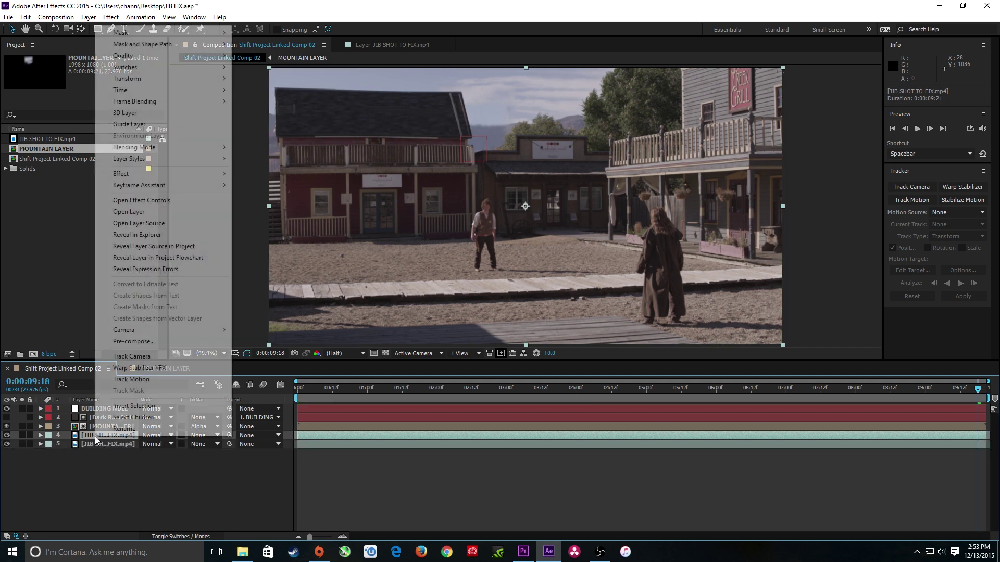
pyautogui.moveTo(170, 90)
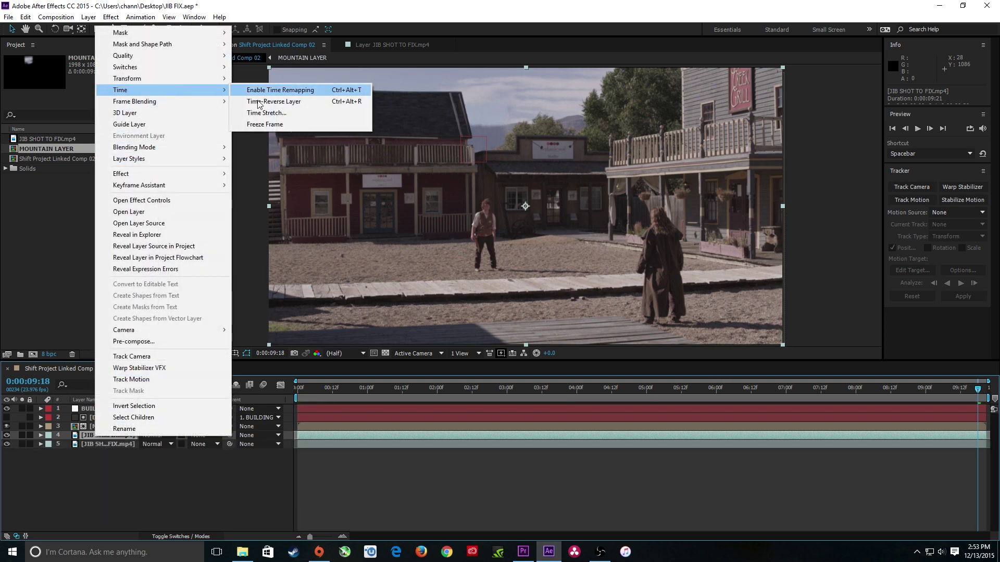
pyautogui.click(264, 124)
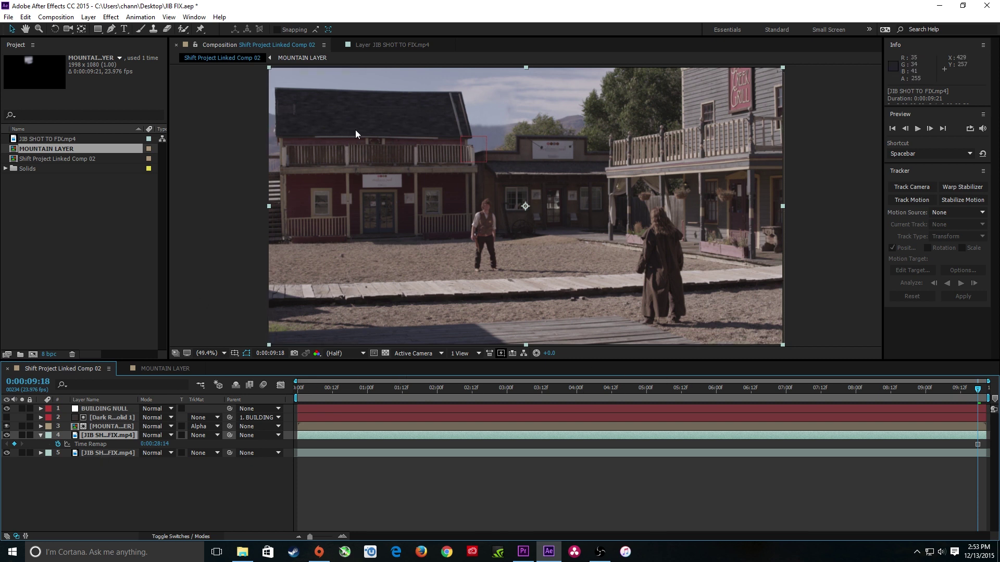
# Draw a four-point mask on the frozen layer around the sign and its wall on the centre building, and undo the test move.
pyautogui.click(111, 29)
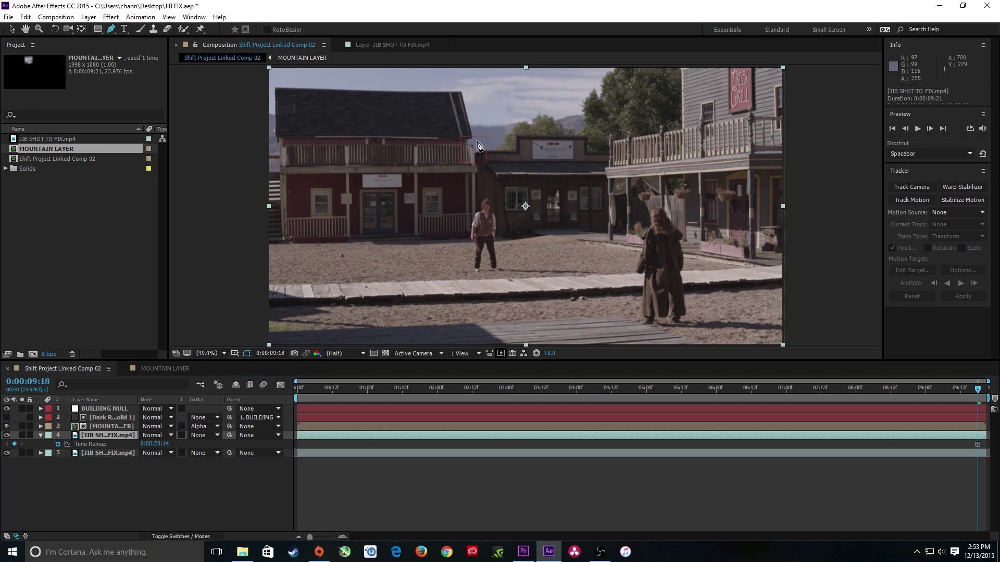
pyautogui.click(518, 139)
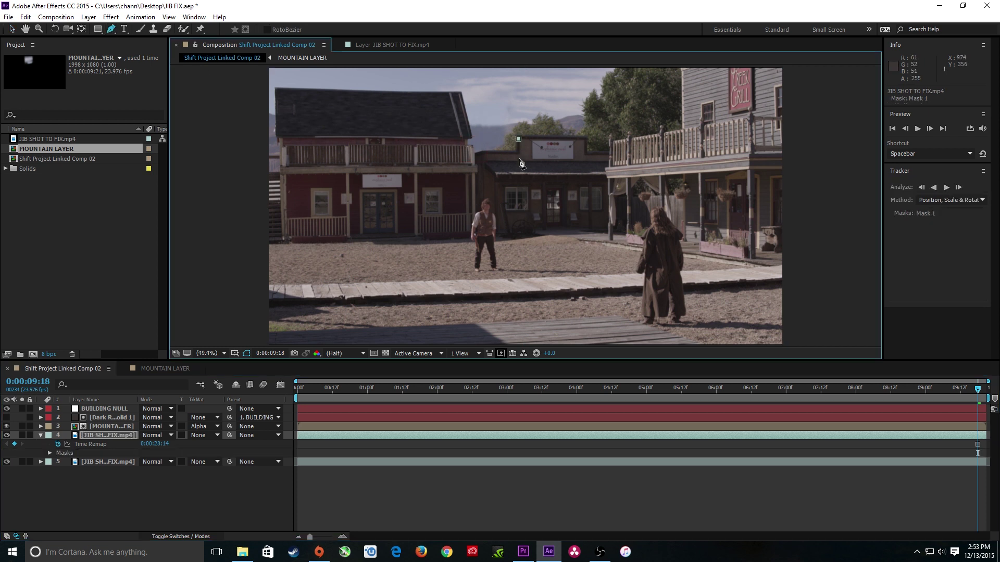
pyautogui.click(586, 162)
pyautogui.click(518, 138)
pyautogui.press('v')
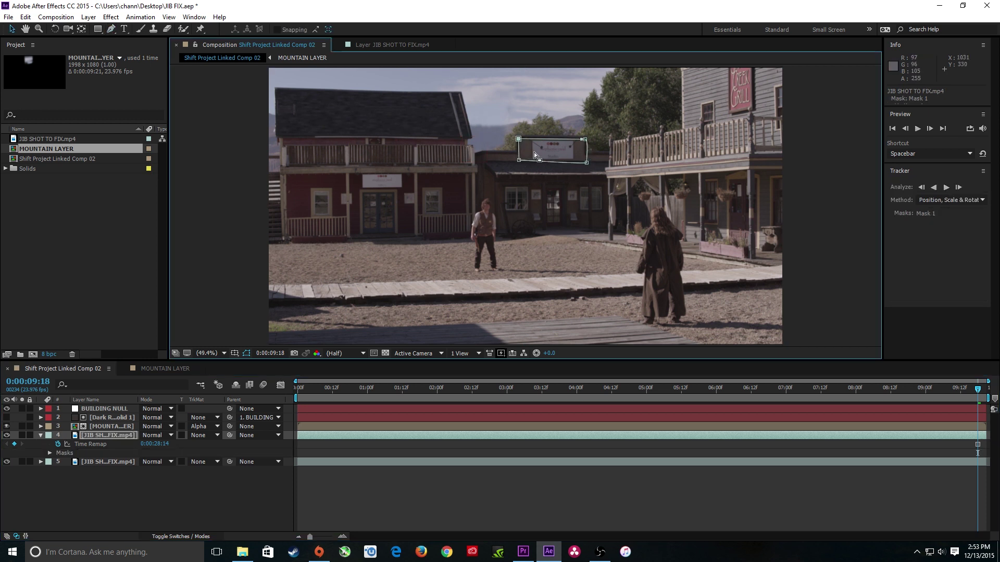
pyautogui.moveTo(553, 131); pyautogui.dragTo(545, 147)
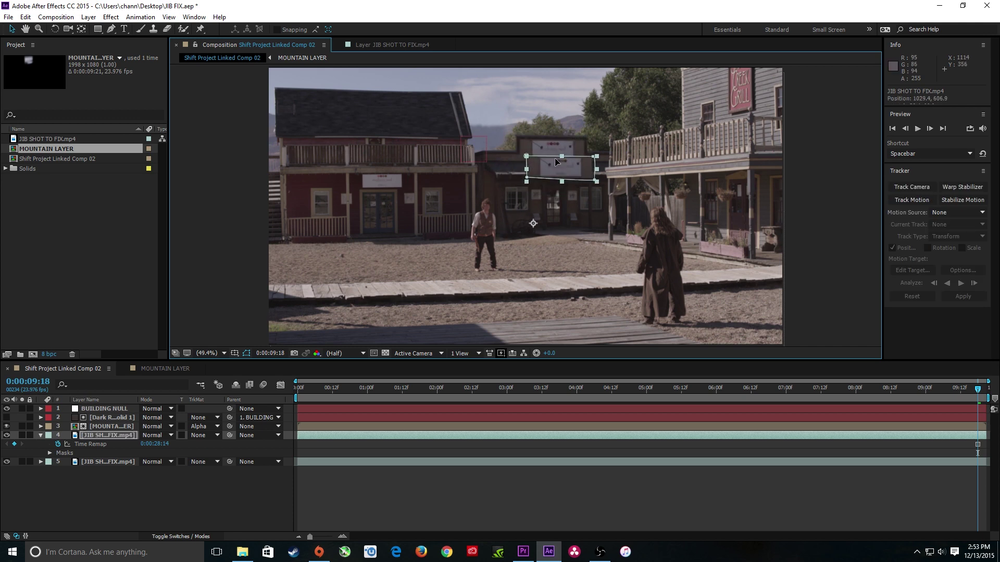
pyautogui.hotkey('ctrl', 'z')
# Open the frozen footage in its layer view and clone-stamp plain wall texture over the sign's left edge and lamp arm.
pyautogui.click(75, 436)
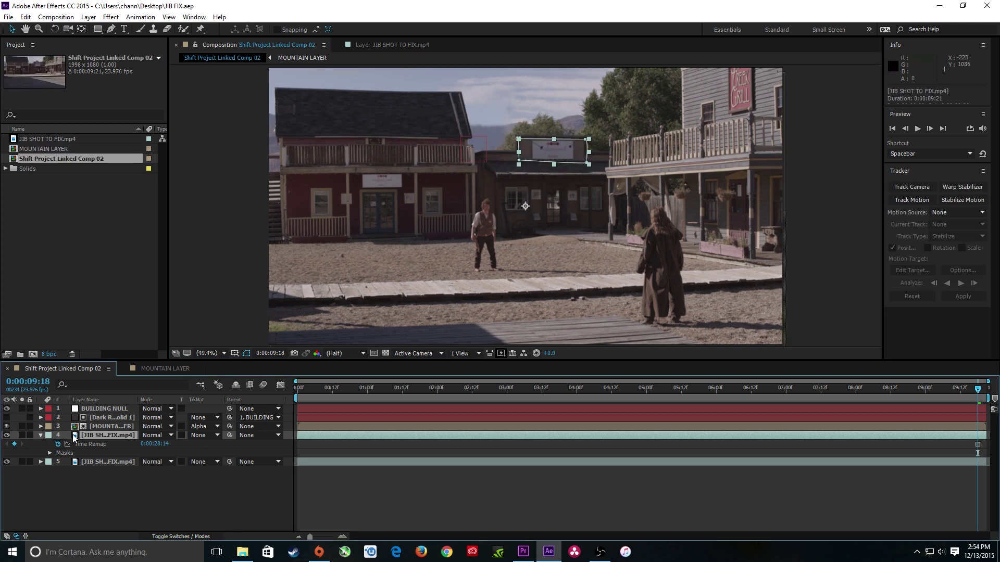
pyautogui.doubleClick(74, 436)
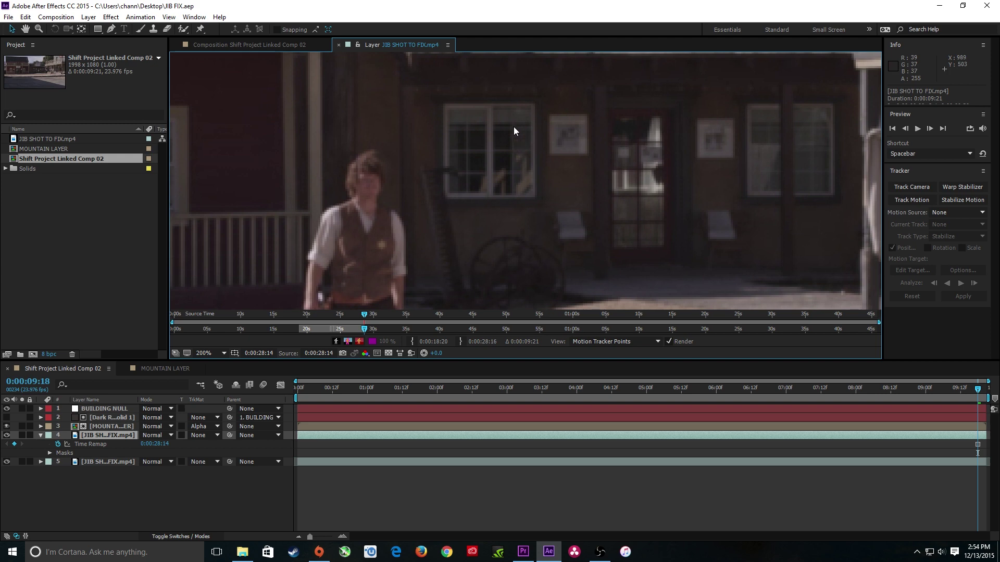
pyautogui.moveTo(639, 152); pyautogui.dragTo(711, 172)
pyautogui.moveTo(501, 177); pyautogui.dragTo(540, 183)
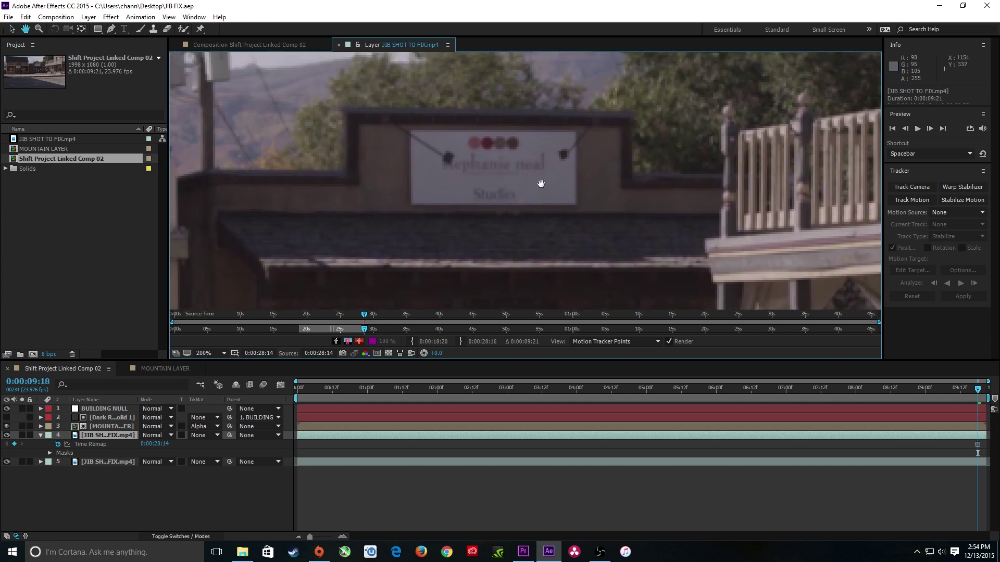
pyautogui.click(154, 29)
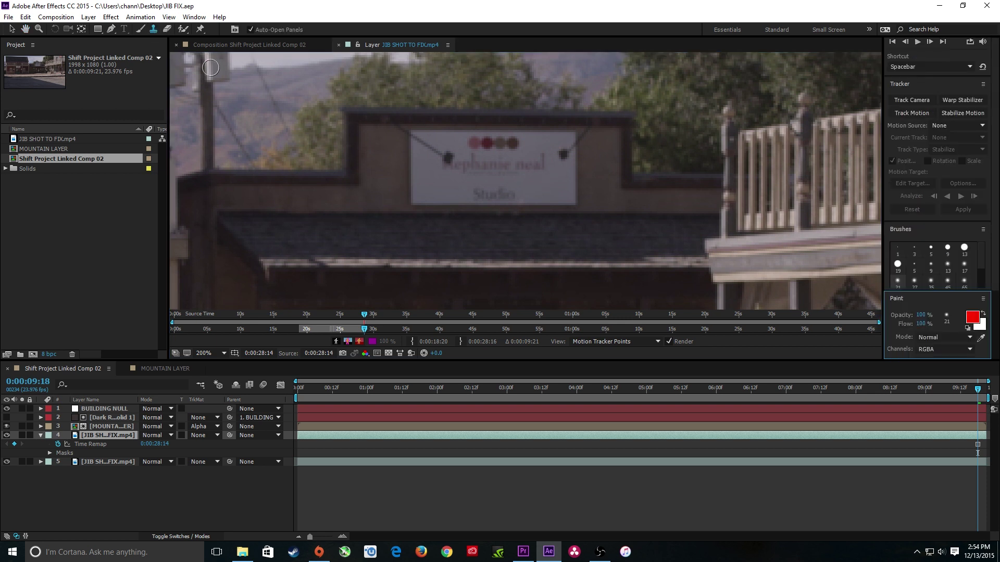
pyautogui.keyDown('alt'); pyautogui.click(368, 136); pyautogui.keyUp('alt')
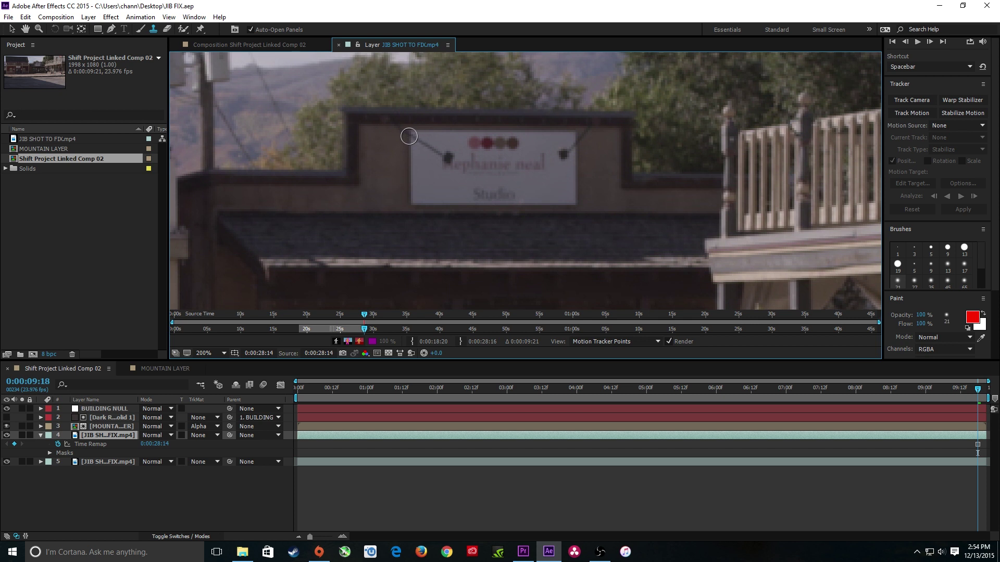
pyautogui.moveTo(409, 137)
pyautogui.mouseDown()
pyautogui.moveTo(419, 161)
pyautogui.moveTo(412, 188)
pyautogui.moveTo(427, 201)
pyautogui.mouseUp()
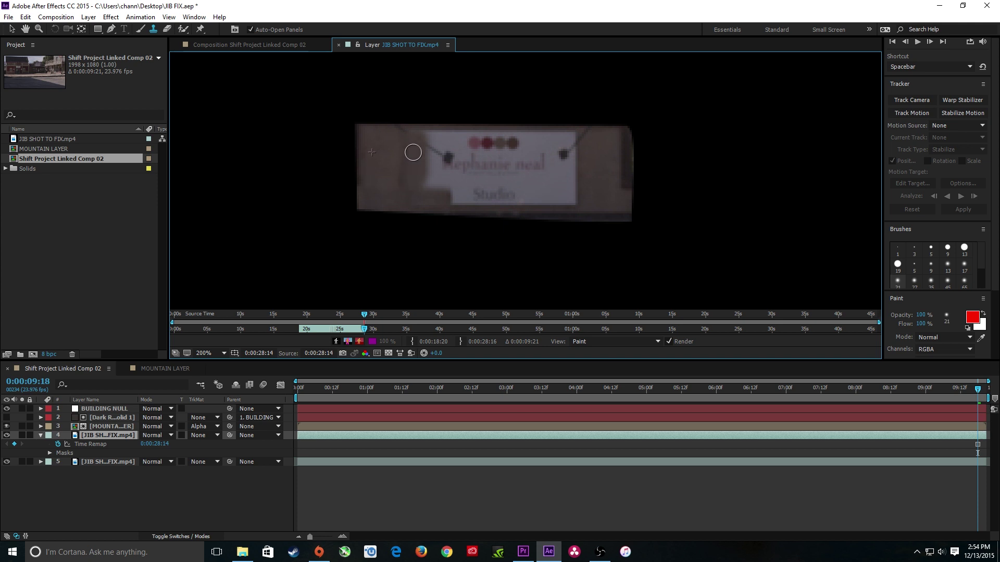
pyautogui.moveTo(429, 152); pyautogui.dragTo(425, 147)
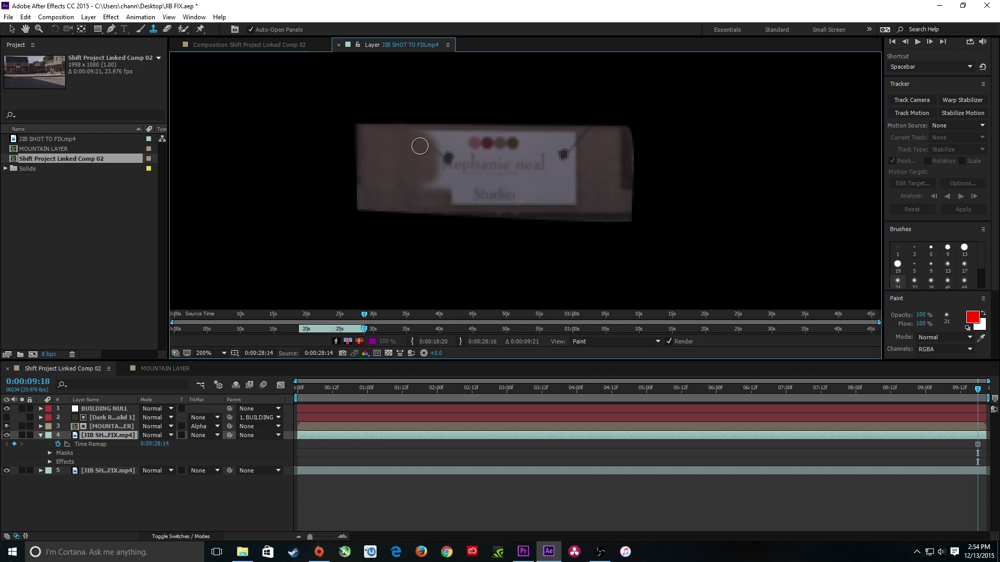
pyautogui.moveTo(419, 136); pyautogui.dragTo(444, 138)
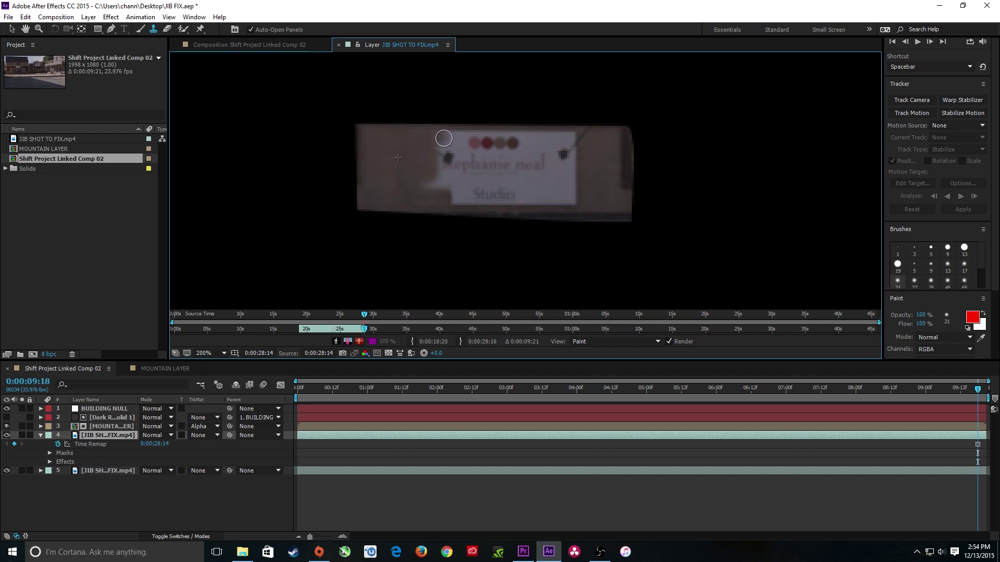
# Clone-stamp wall texture over the rest of the sign and return to the Shift Project Linked Comp 02 composition.
pyautogui.click(982, 269)
pyautogui.scroll(-3, 982, 269)
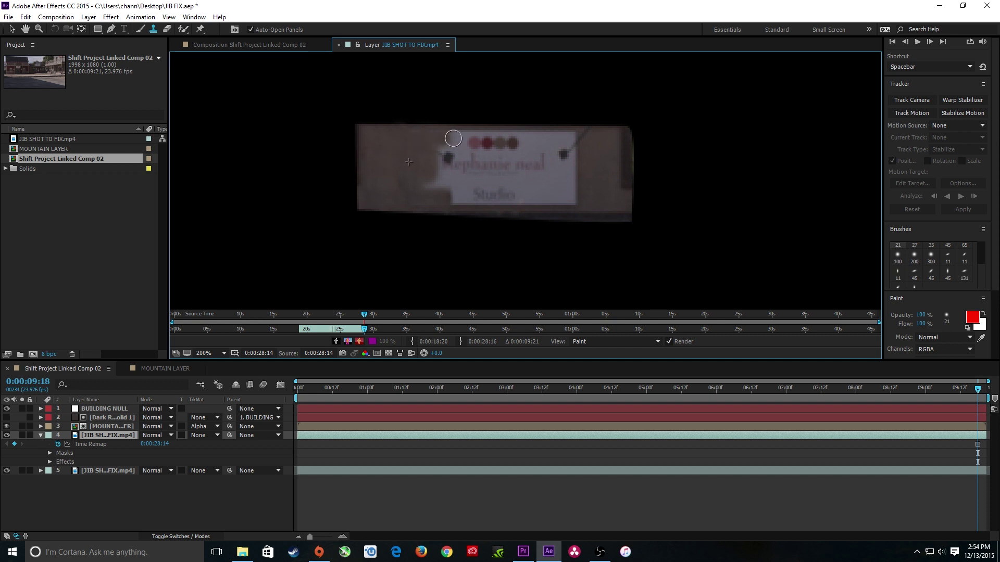
pyautogui.click(448, 156)
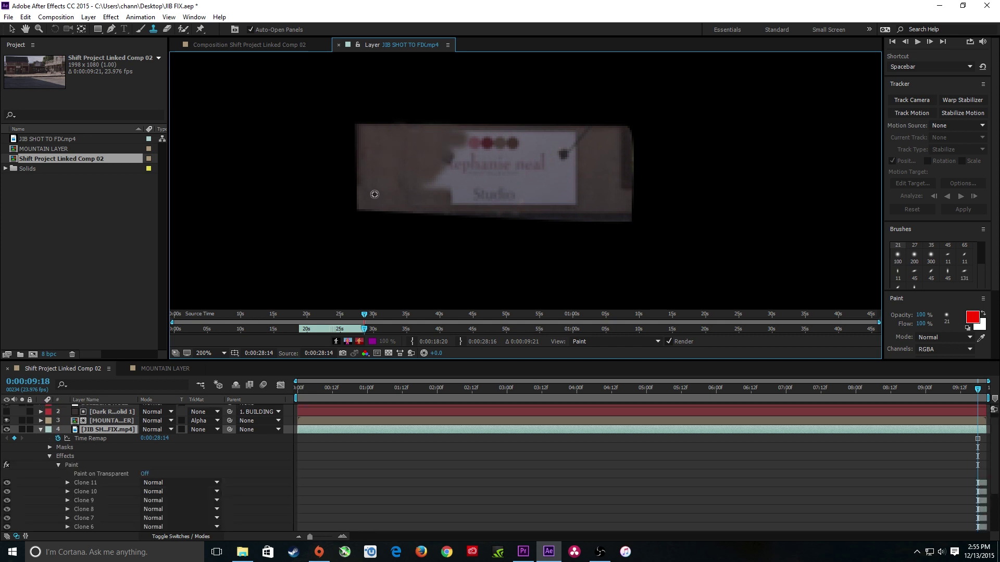
pyautogui.moveTo(446, 186)
pyautogui.mouseDown()
pyautogui.moveTo(465, 158)
pyautogui.moveTo(453, 163)
pyautogui.moveTo(482, 141)
pyautogui.mouseUp()
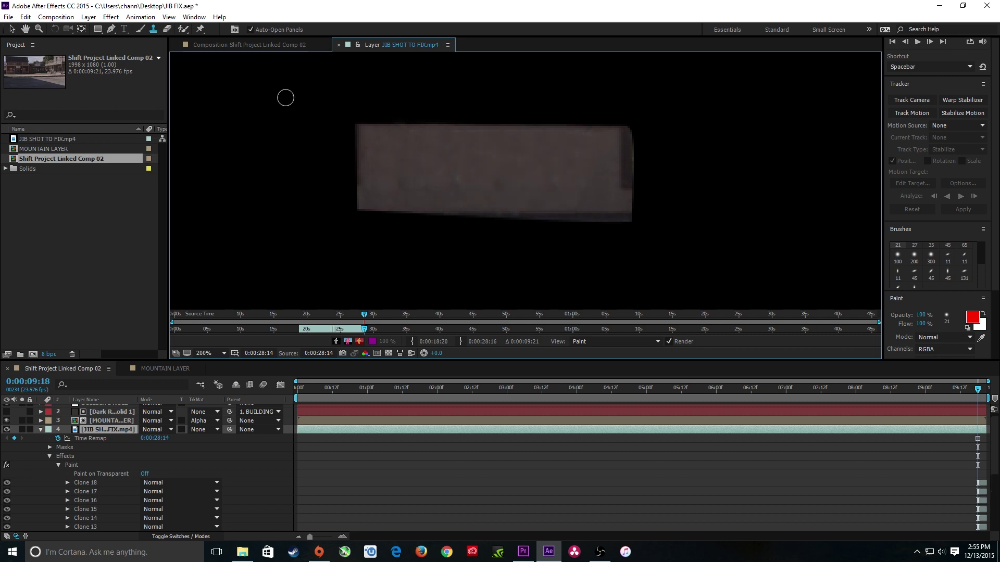
pyautogui.click(277, 46)
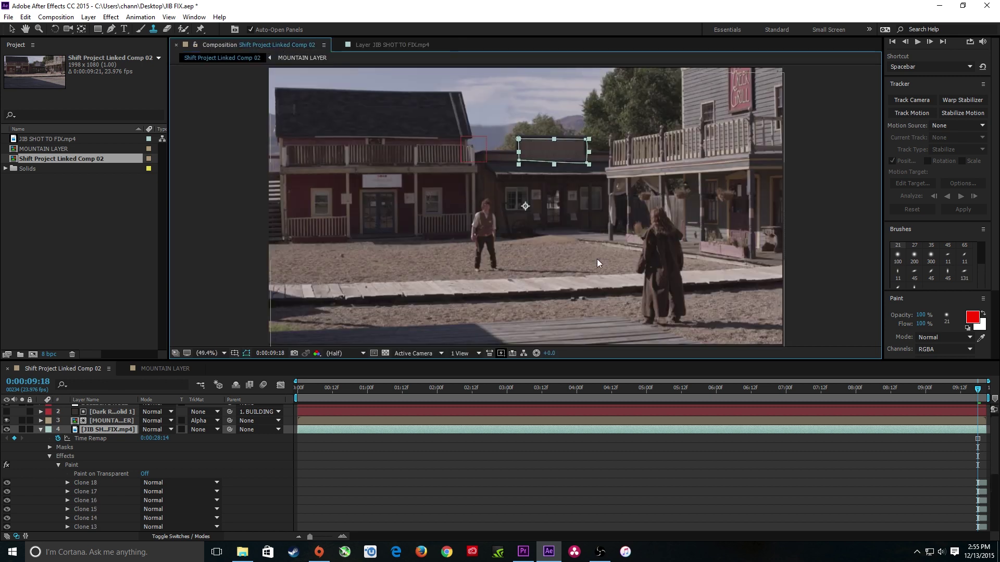
# Collapse the frozen layer's properties and rename that layer RIGHT SIGN.
pyautogui.click(40, 429)
pyautogui.click(98, 489)
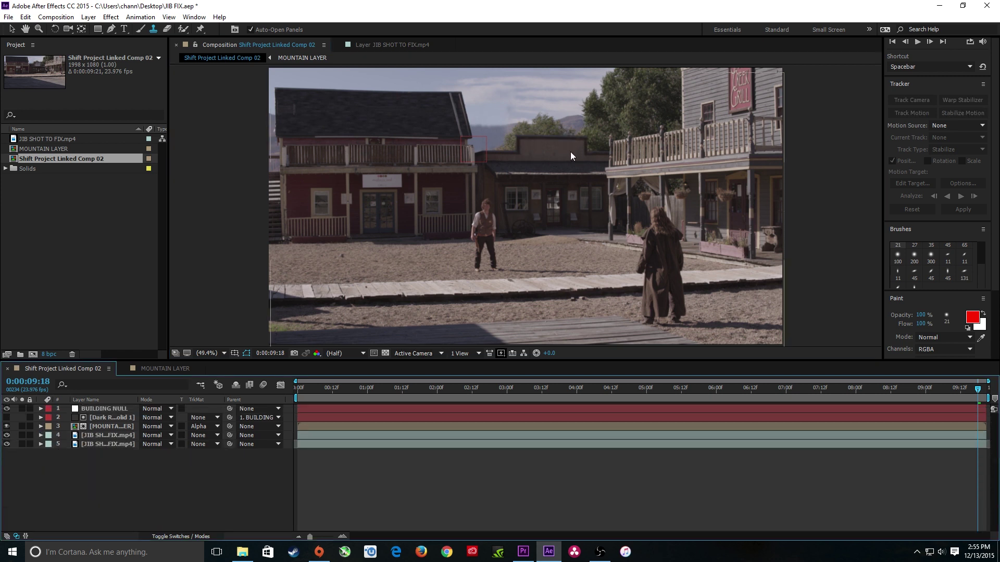
pyautogui.click(97, 436)
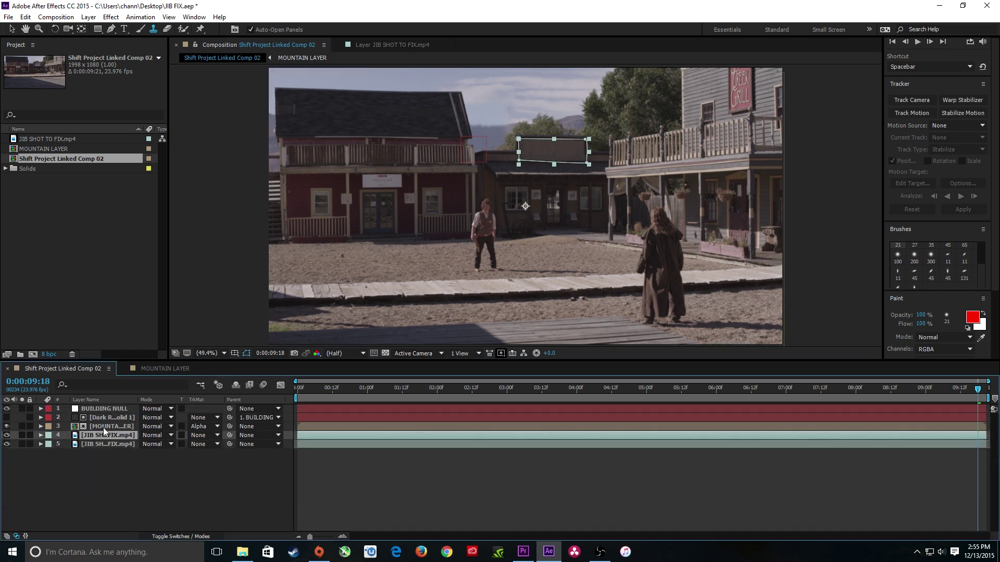
pyautogui.press('Return')
pyautogui.write('RIGHT SIGN')
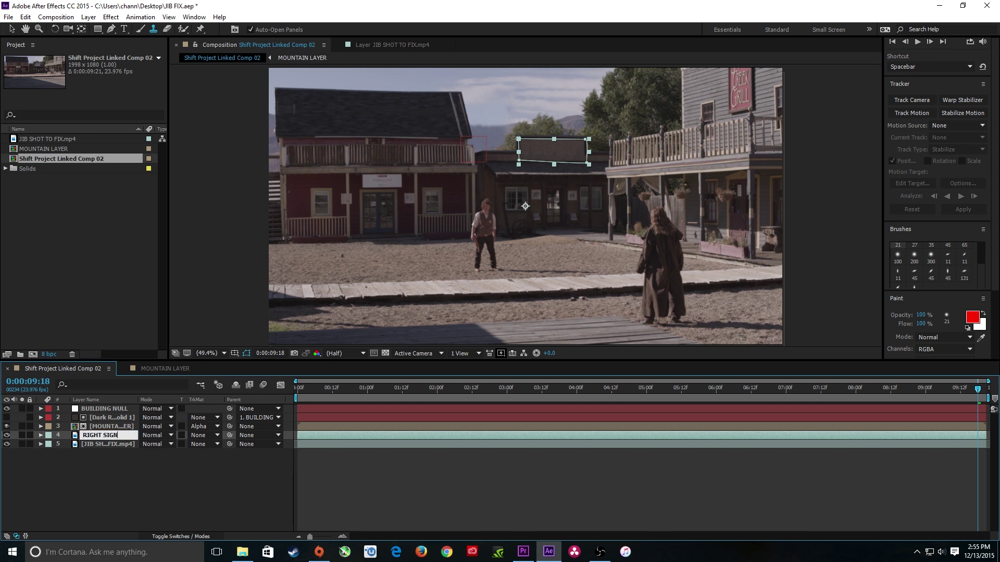
pyautogui.click(554, 170)
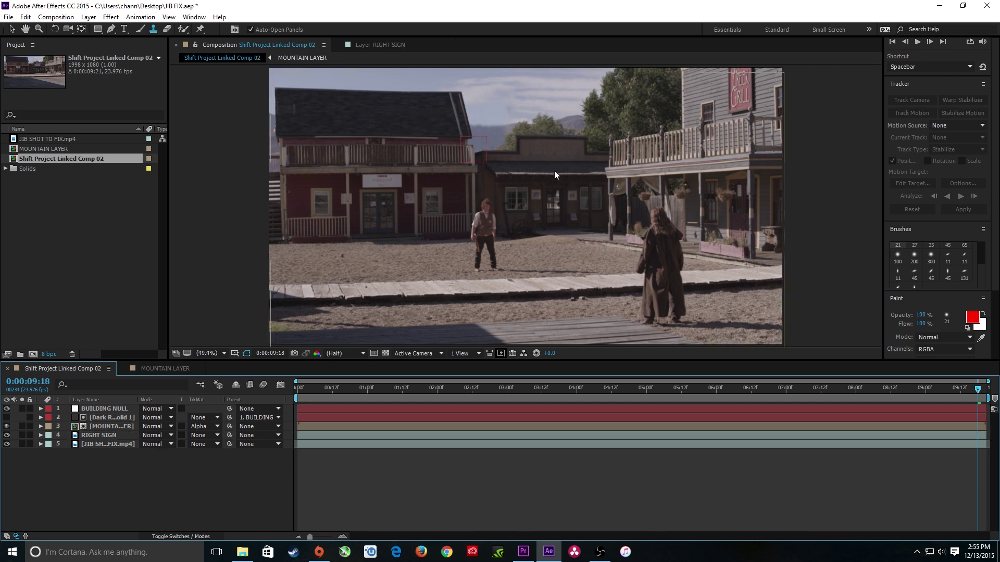
# Pre-compose the RIGHT SIGN layer as RIGHT SIGN Comp 1, moving all attributes into the new composition.
pyautogui.click(299, 436)
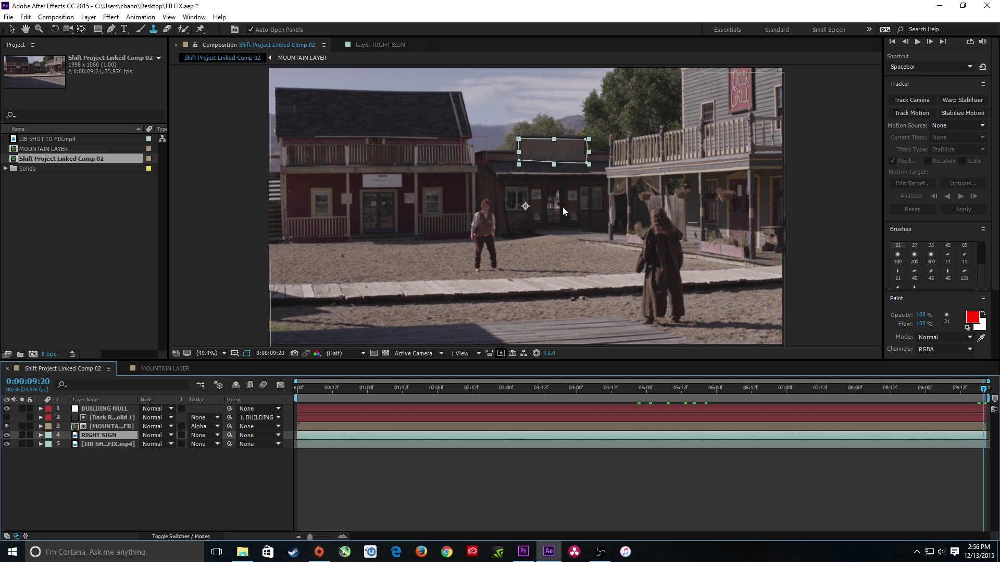
pyautogui.rightClick(98, 435)
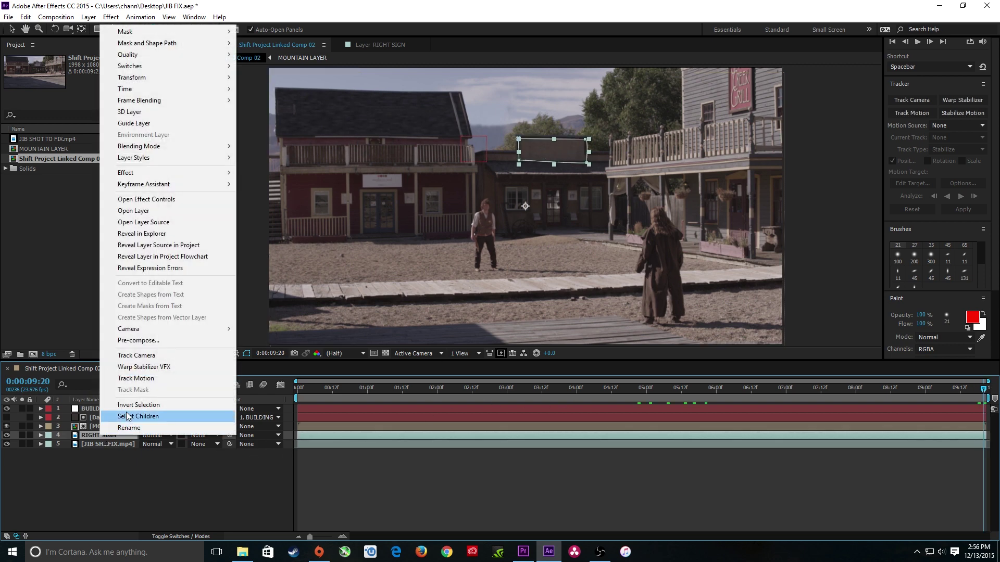
pyautogui.click(152, 344)
pyautogui.click(407, 276)
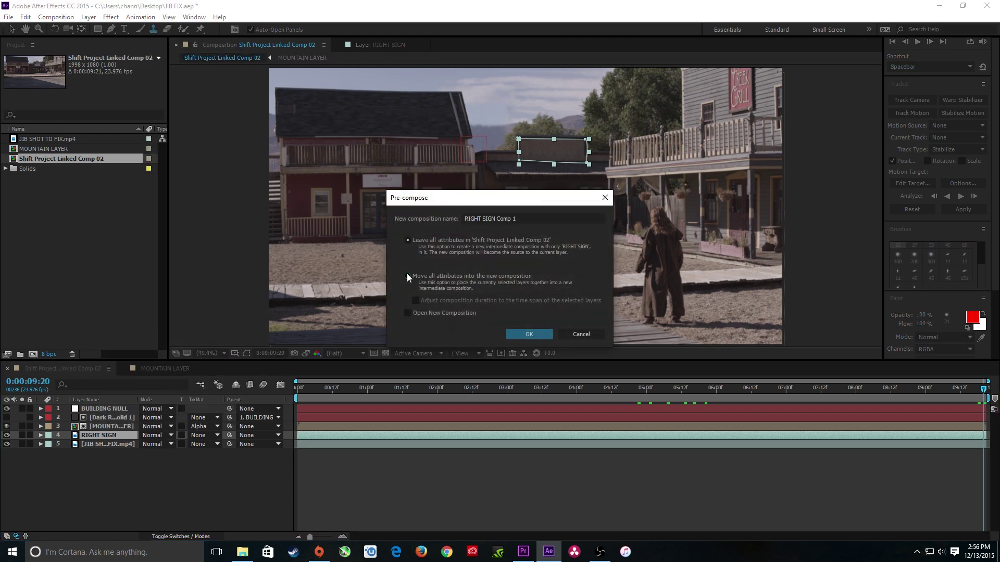
pyautogui.click(527, 334)
# Turn the RIGHT SIGN Comp 1 layer into a freeze frame at 0:00:09:20.
pyautogui.rightClick(110, 436)
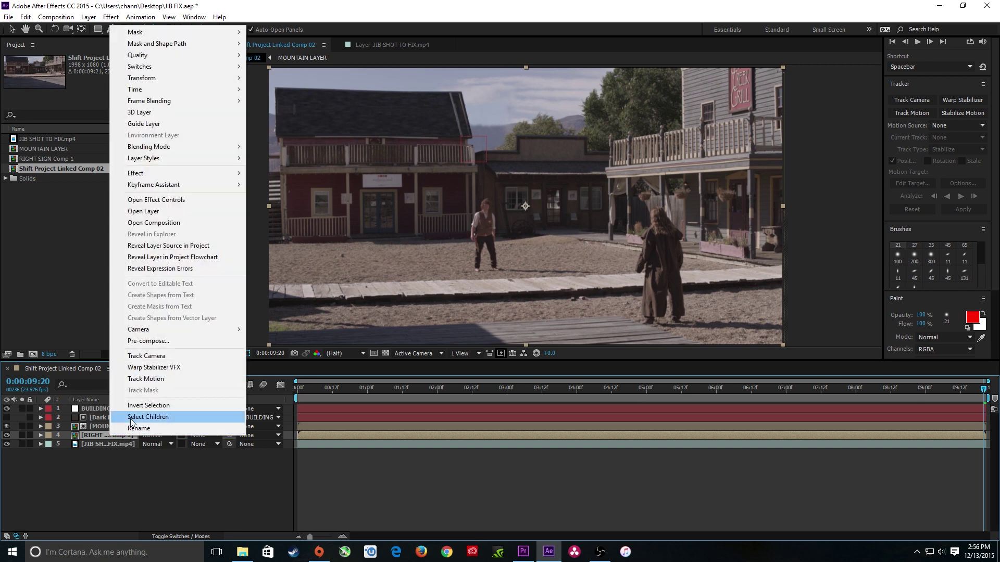
pyautogui.click(429, 198)
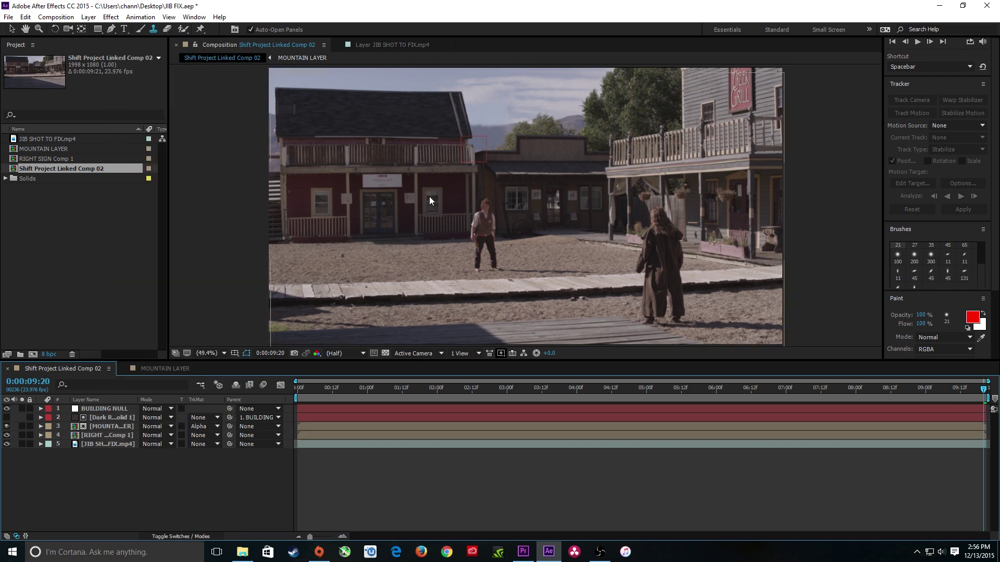
pyautogui.click(101, 436)
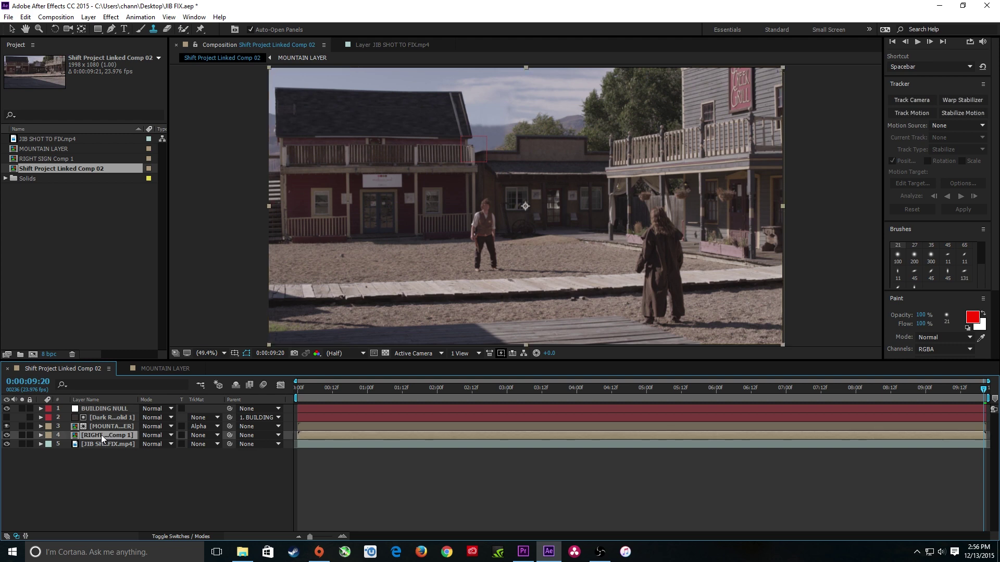
pyautogui.rightClick(101, 435)
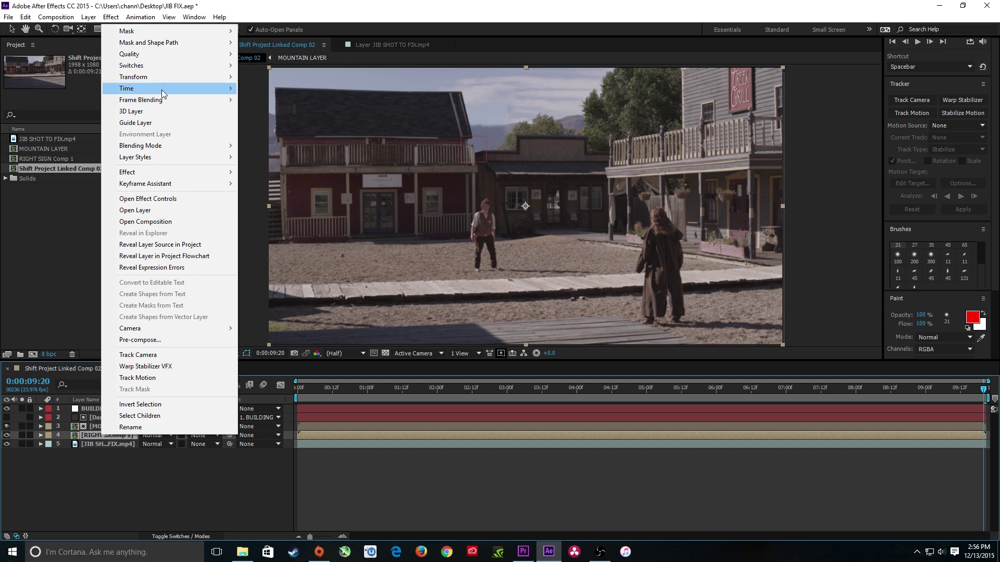
pyautogui.moveTo(161, 89)
pyautogui.click(307, 123)
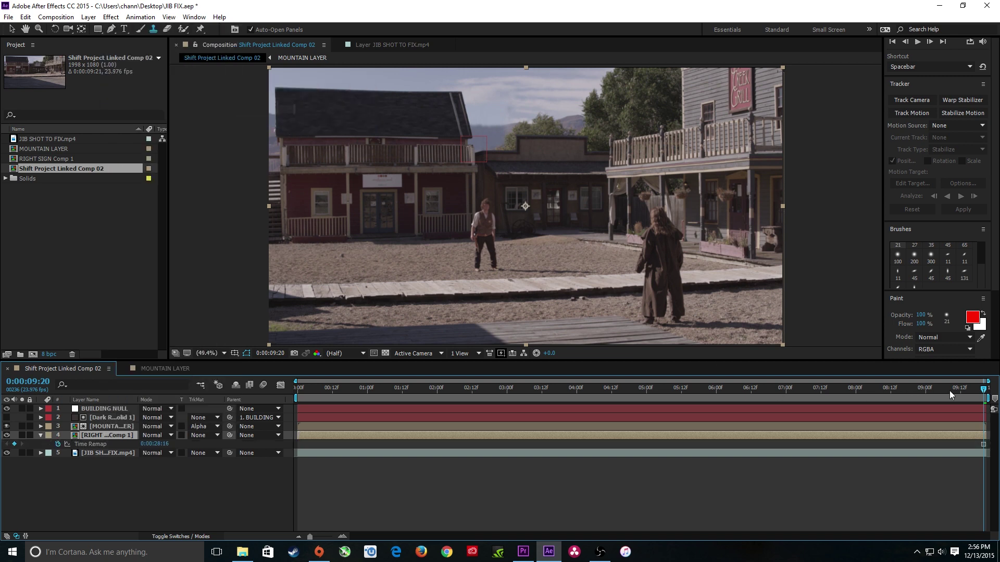
# At 0:00:09:20, parent RIGHT SIGN Comp 1 to BUILDING NULL and play back the shot to check the sign patch's motion.
pyautogui.moveTo(948, 390); pyautogui.dragTo(488, 389)
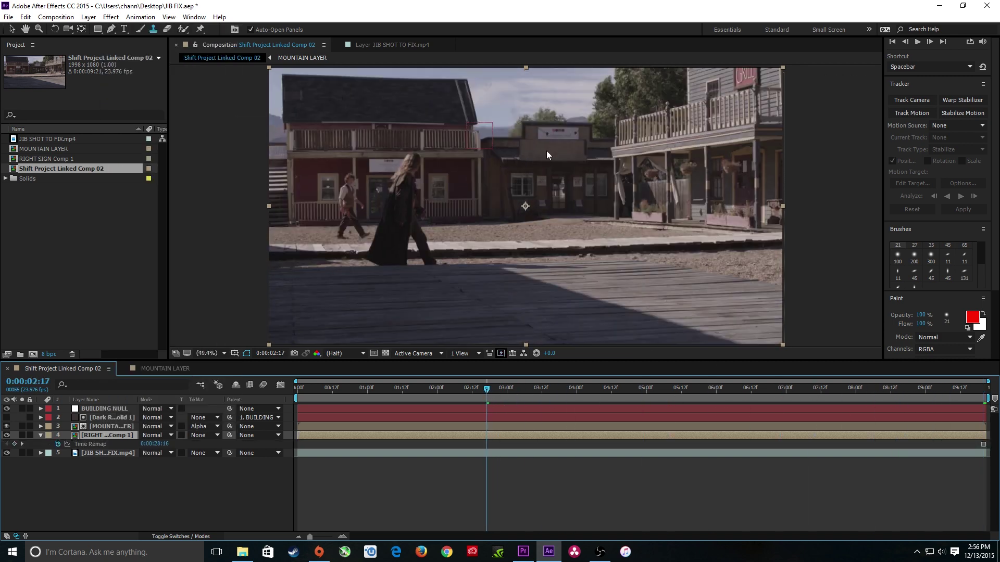
pyautogui.press('End')
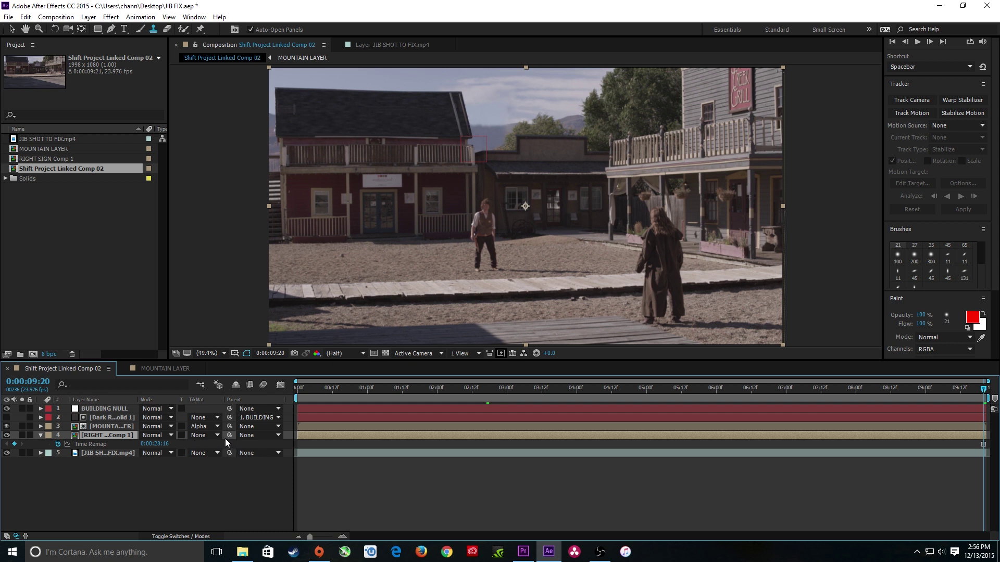
pyautogui.moveTo(225, 438); pyautogui.dragTo(102, 413)
pyautogui.moveTo(223, 432); pyautogui.dragTo(85, 406)
pyautogui.moveTo(954, 390); pyautogui.dragTo(338, 403)
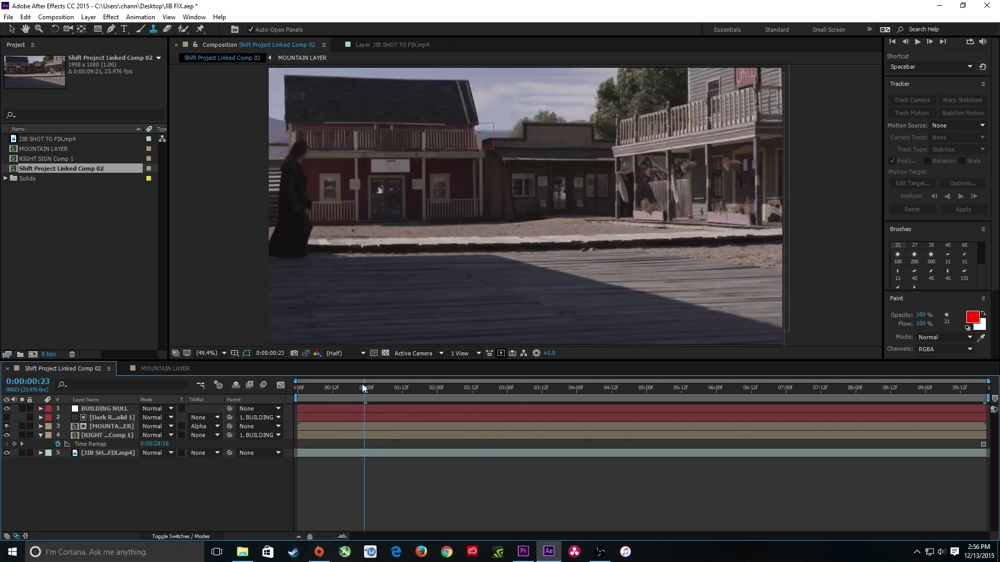
pyautogui.press('space')
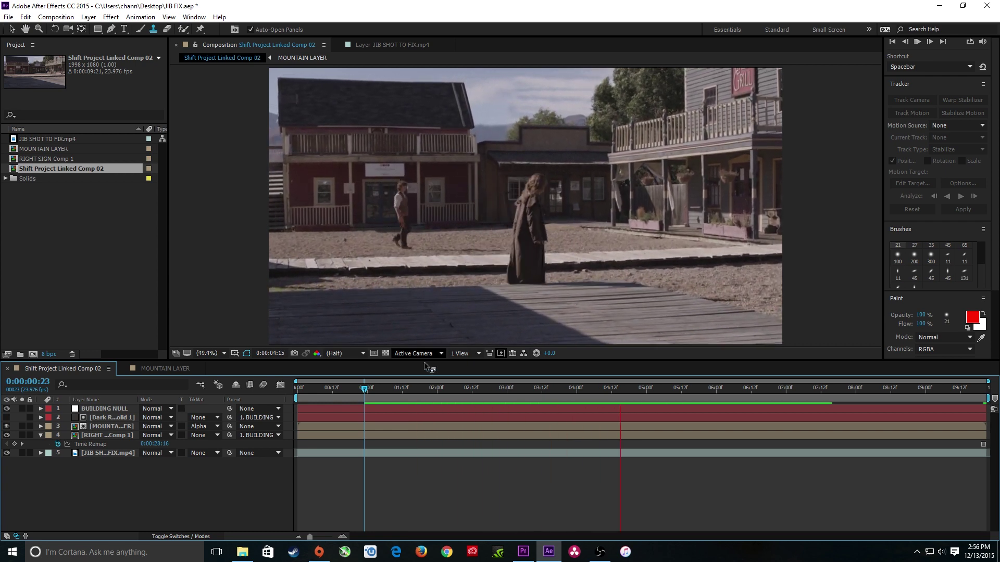
pyautogui.press('space')
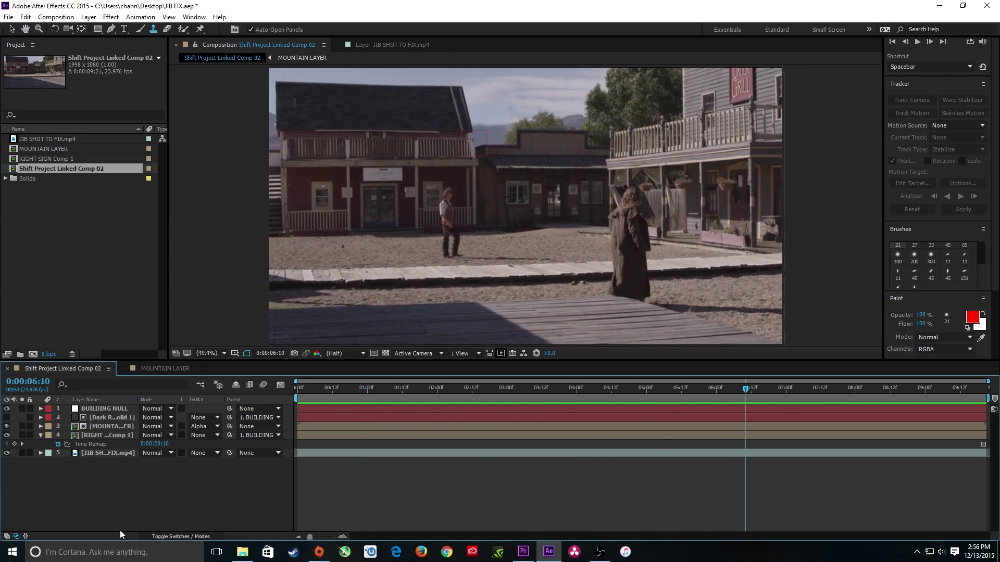
# At 0:00:09:20, parent the LEFT SIGN Comp 1 layer to BUILDING NULL.
pyautogui.press('KP_5')
pyautogui.hotkey('ctrl', 'd')
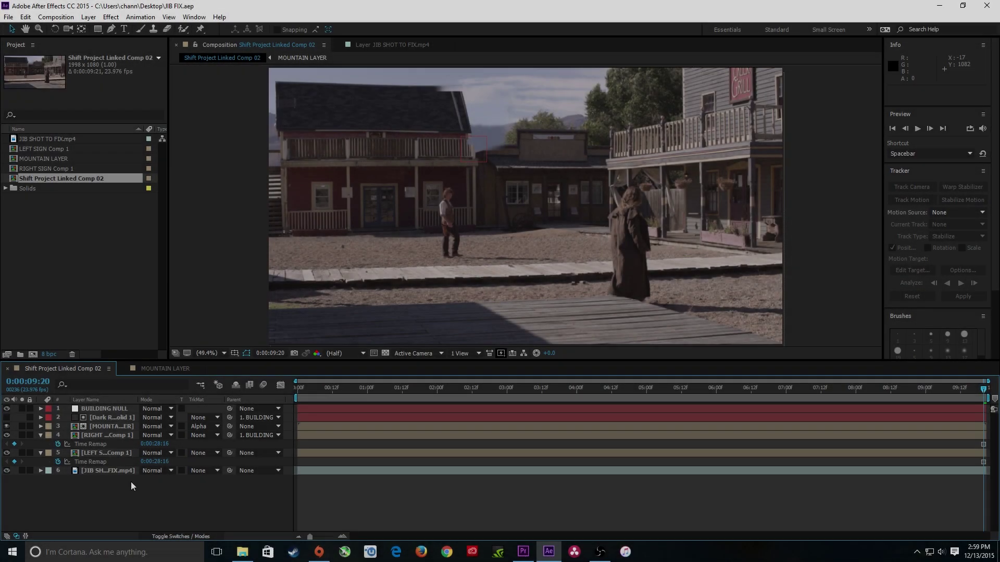
pyautogui.click(105, 452)
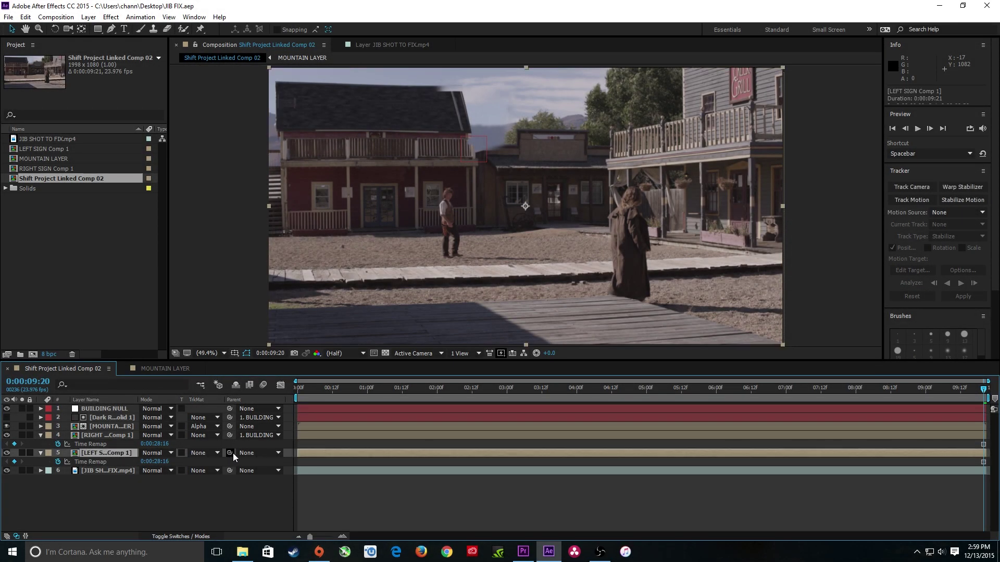
pyautogui.moveTo(229, 453); pyautogui.dragTo(109, 407)
# Play back the shot close up and in full frame to check how both sign patches follow the buildings.
pyautogui.moveTo(544, 395)
pyautogui.mouseDown()
pyautogui.moveTo(625, 391)
pyautogui.moveTo(554, 394)
pyautogui.mouseUp()
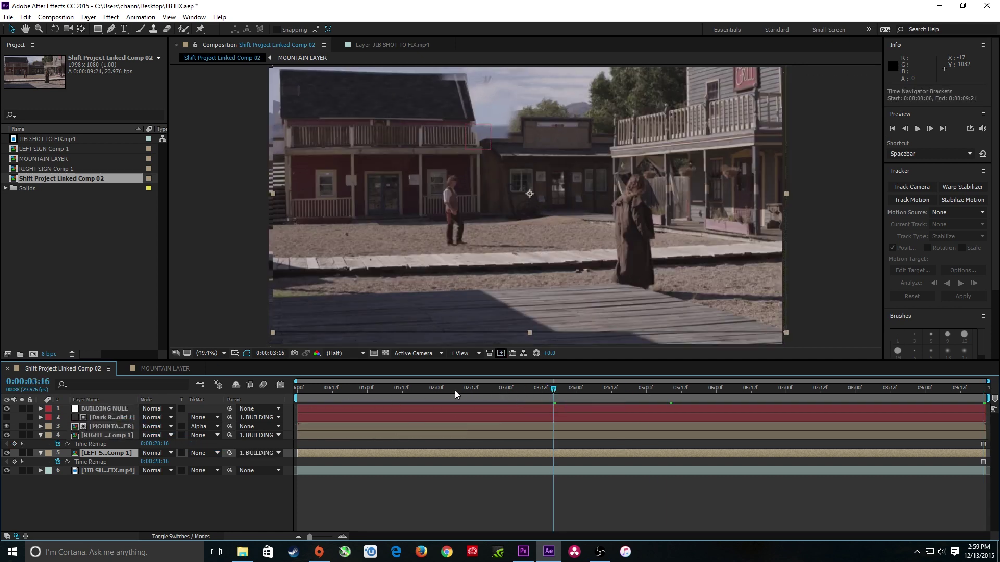
pyautogui.press('/')
pyautogui.moveTo(467, 388); pyautogui.dragTo(643, 392)
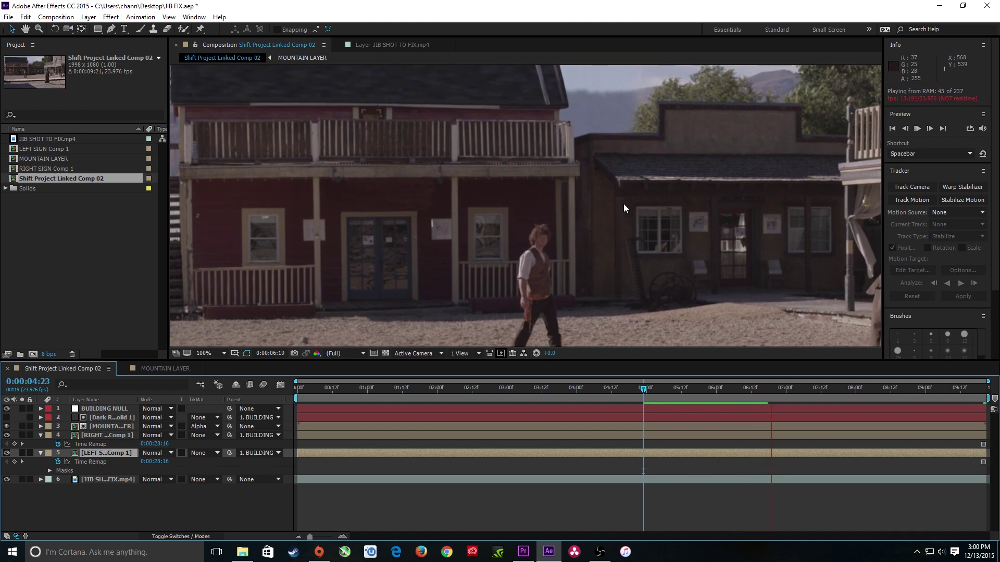
pyautogui.press('space')
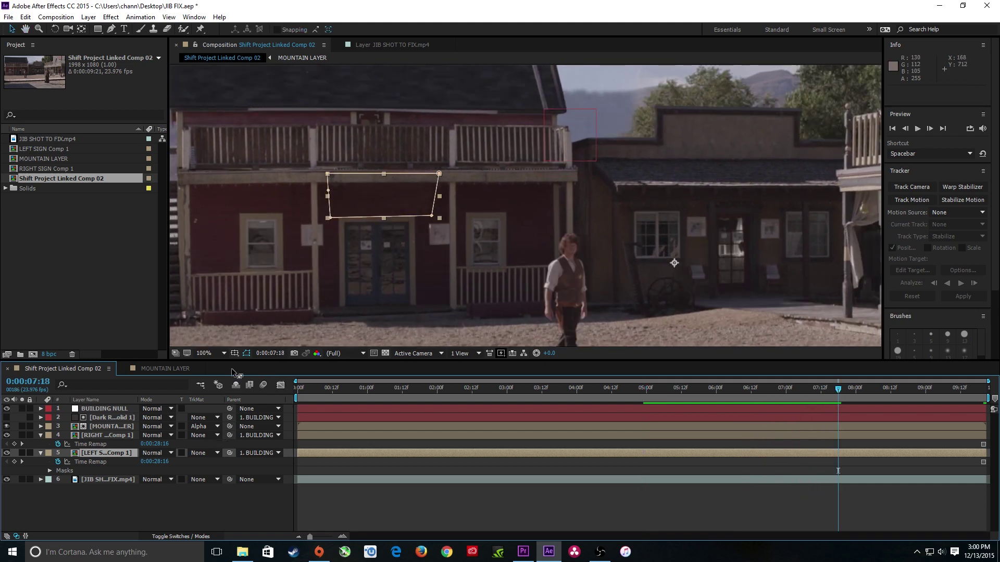
pyautogui.hotkey('shift', '/')
pyautogui.click(103, 496)
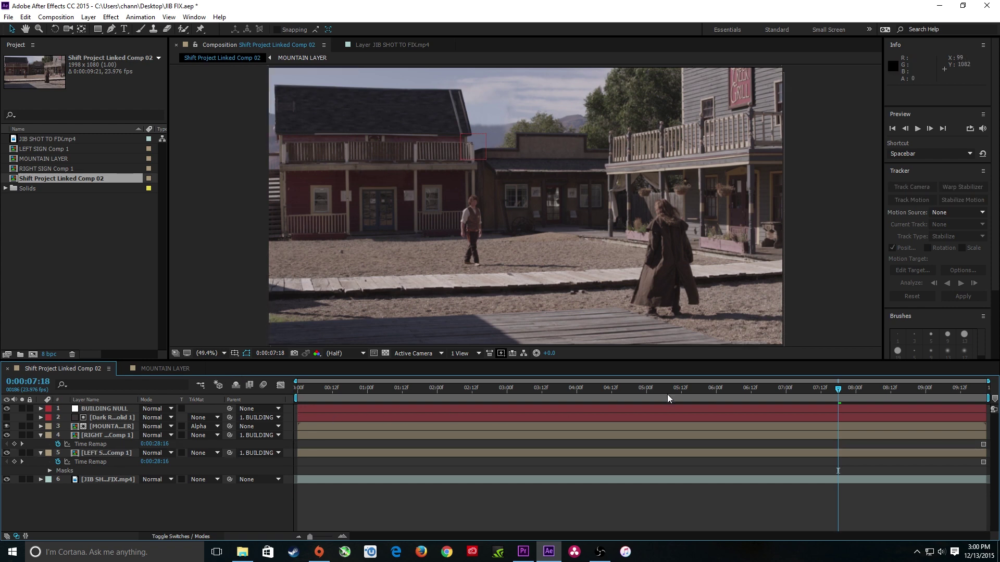
pyautogui.moveTo(815, 389); pyautogui.dragTo(361, 395)
pyautogui.press('space')
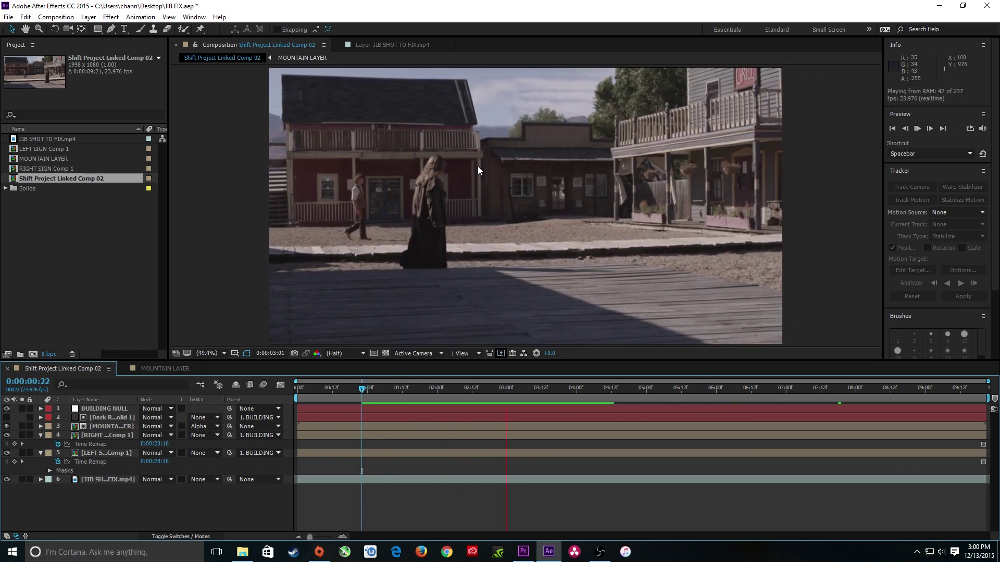
pyautogui.press('space')
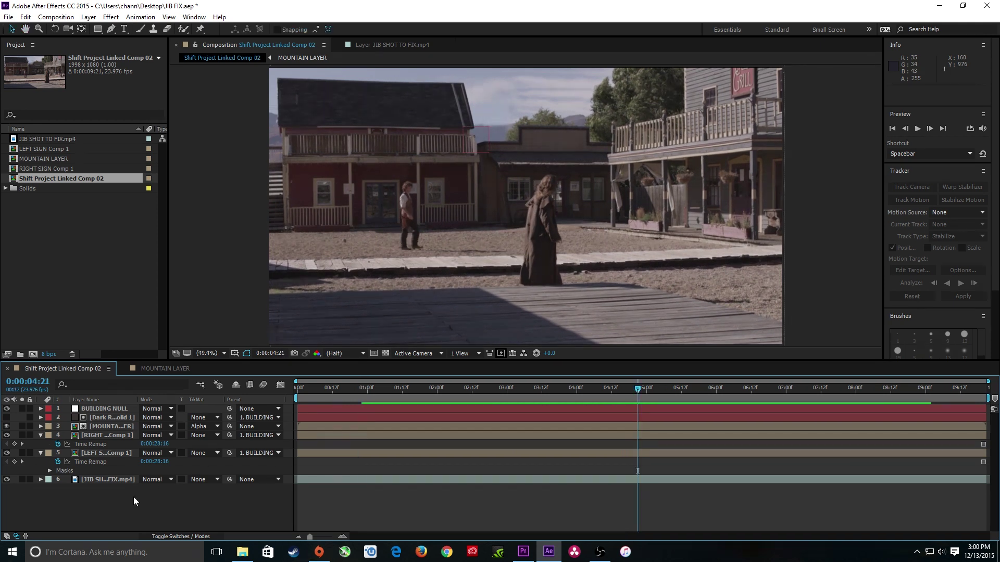
# Duplicate the JIB SHOT TO FIX.mp4 layer and move the copy to the top of the layer stack.
pyautogui.click(95, 479)
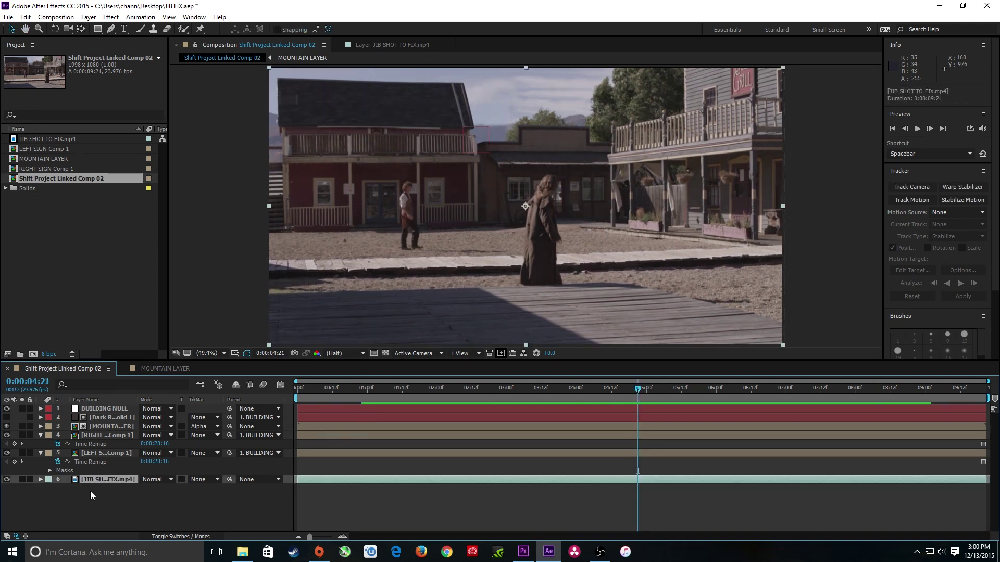
pyautogui.hotkey('ctrl', 'd')
pyautogui.moveTo(92, 473); pyautogui.dragTo(119, 405)
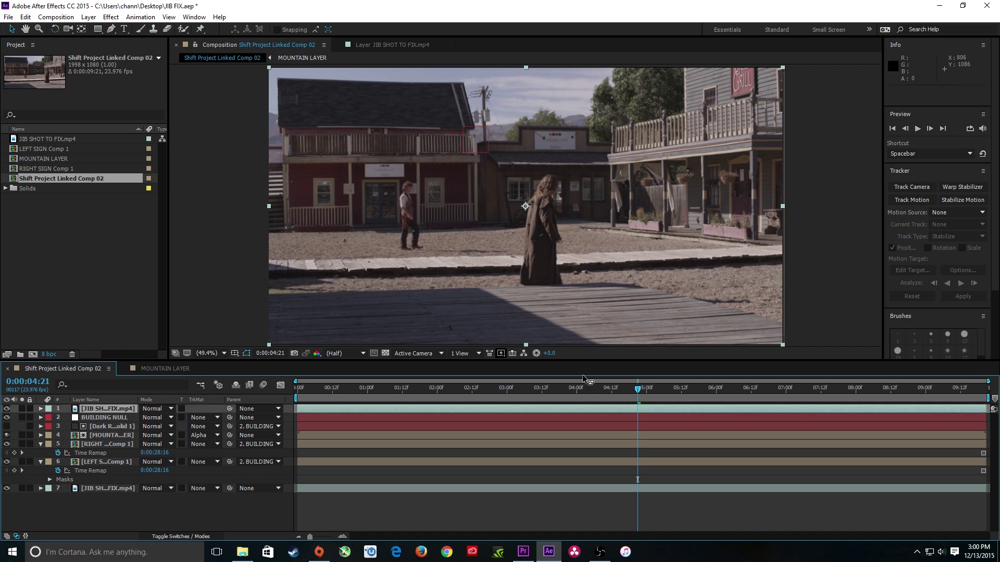
# Trim the top footage copy to run from 0:00:01:17 to 0:00:02:22, while the foreground actor crosses the left sign.
pyautogui.moveTo(583, 400); pyautogui.dragTo(417, 392)
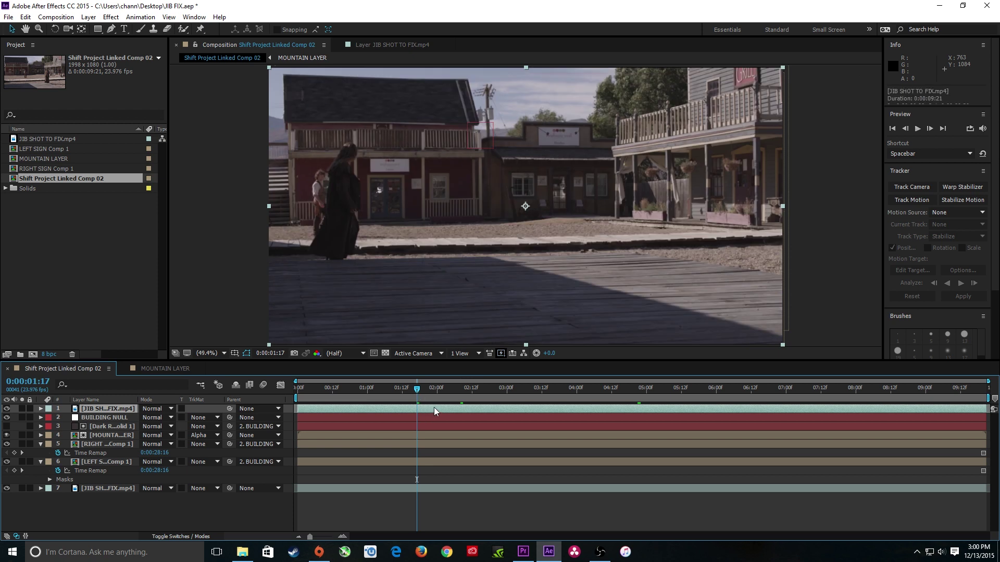
pyautogui.hotkey('alt', '[')
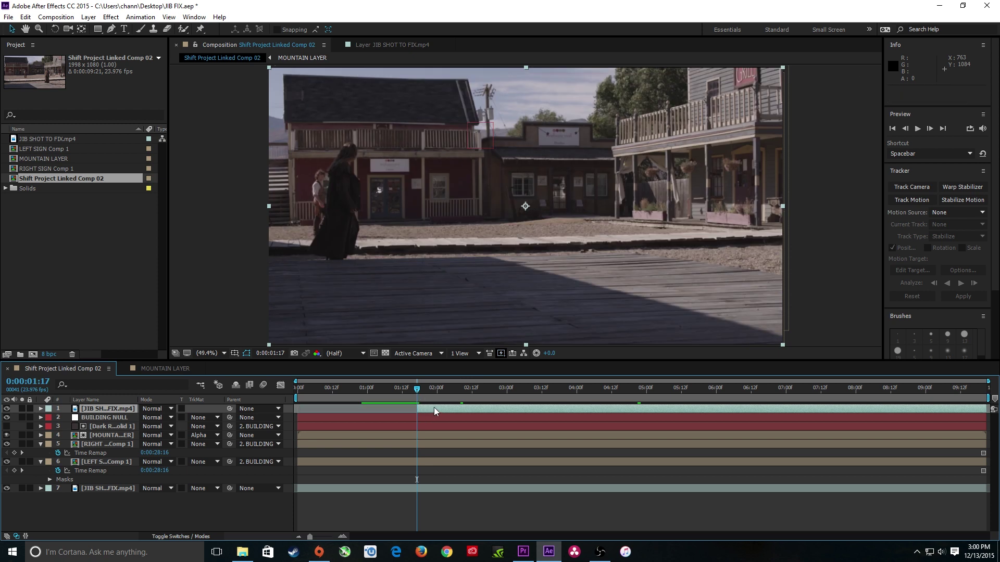
pyautogui.press('space')
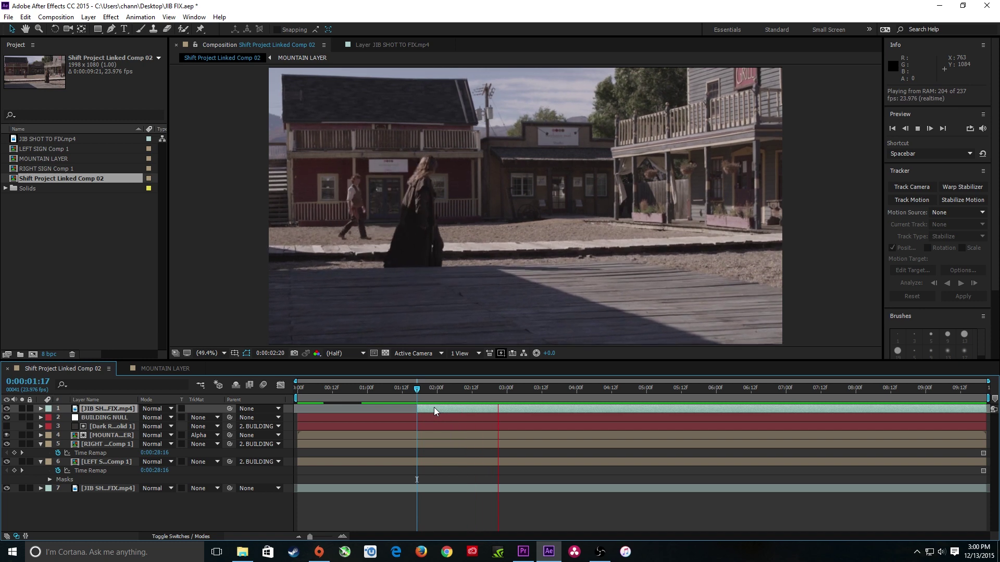
pyautogui.press('space')
pyautogui.hotkey('alt', ']')
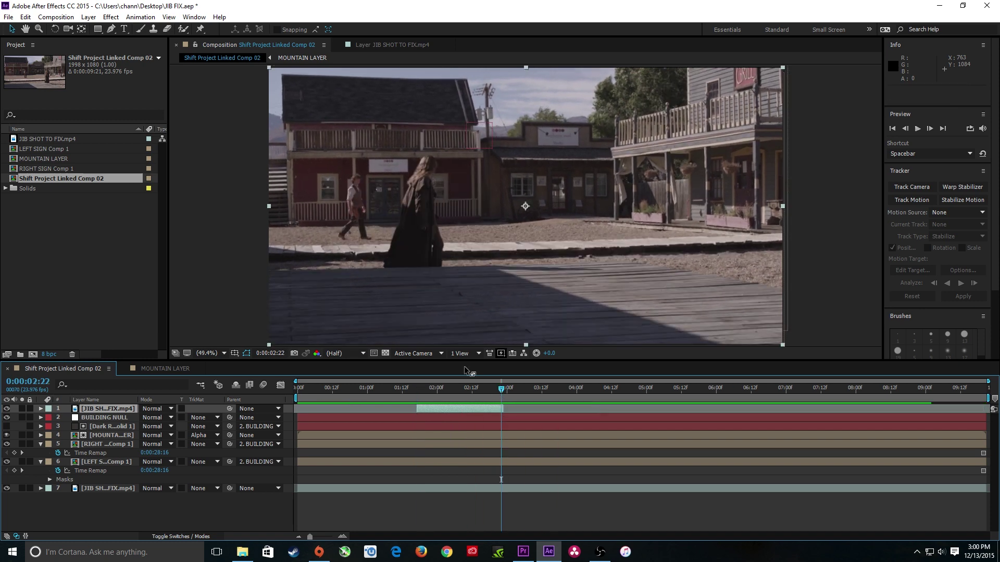
# At 0:00:02:10, draw a closed Pen mask on the top footage copy around the foreground actor's head, hair and shoulders.
pyautogui.moveTo(507, 393); pyautogui.dragTo(420, 395)
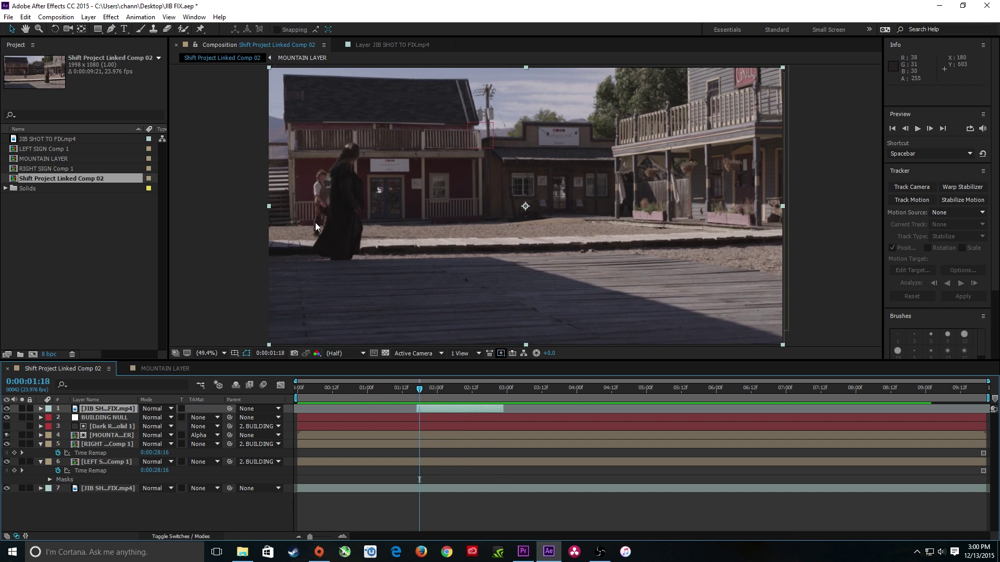
pyautogui.press('space')
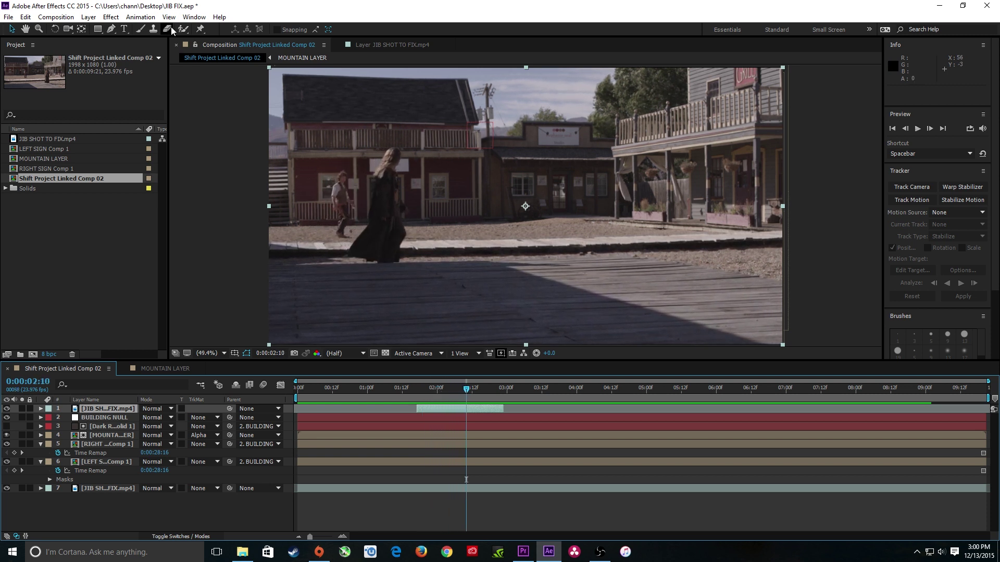
pyautogui.click(111, 29)
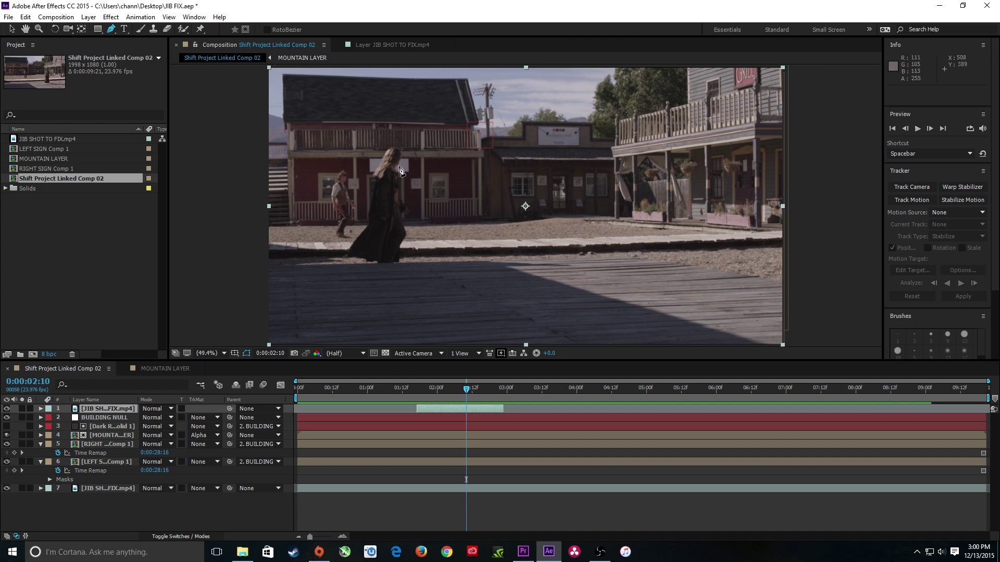
pyautogui.scroll(5, 399, 167)
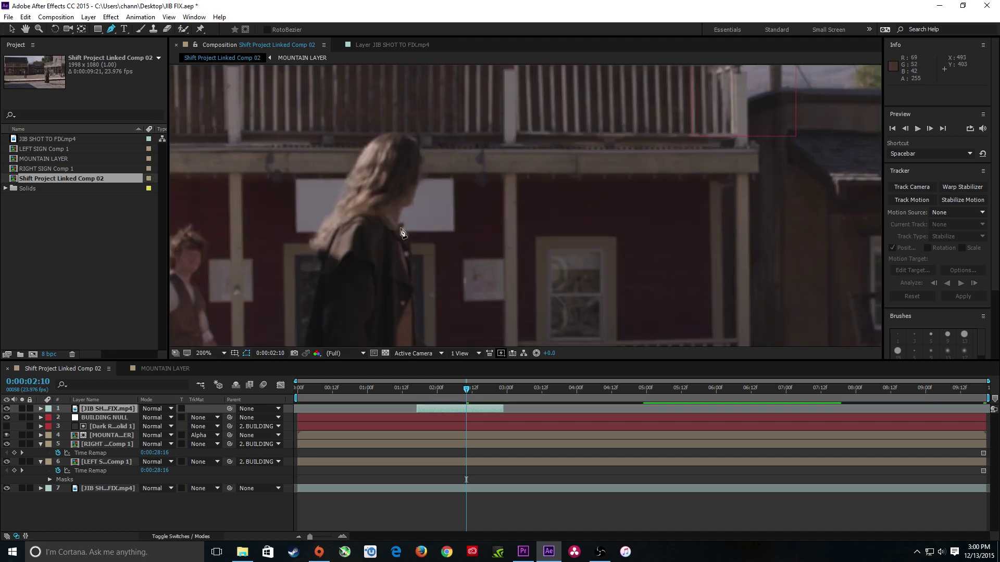
pyautogui.click(409, 253)
pyautogui.click(400, 215)
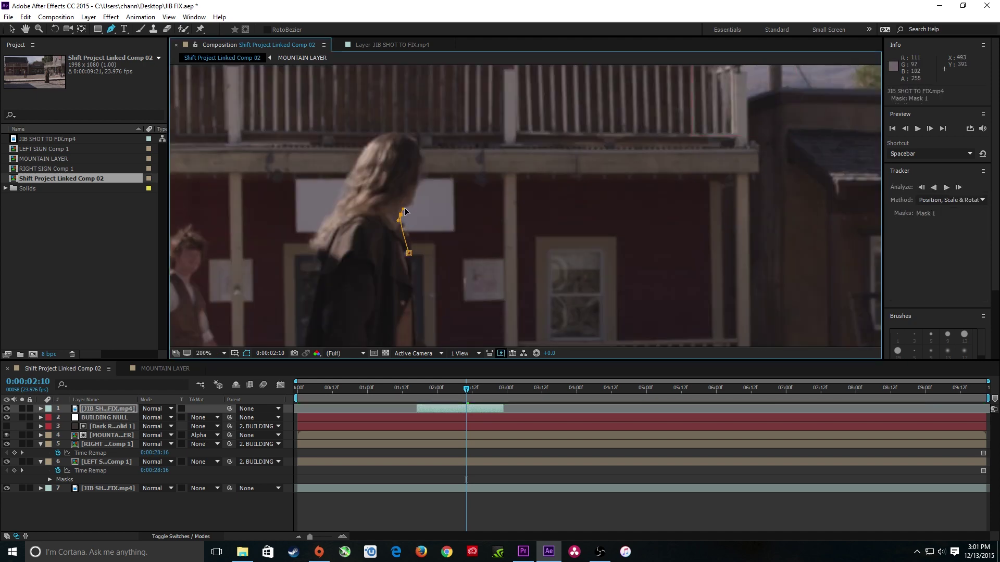
pyautogui.click(404, 207)
pyautogui.click(422, 189)
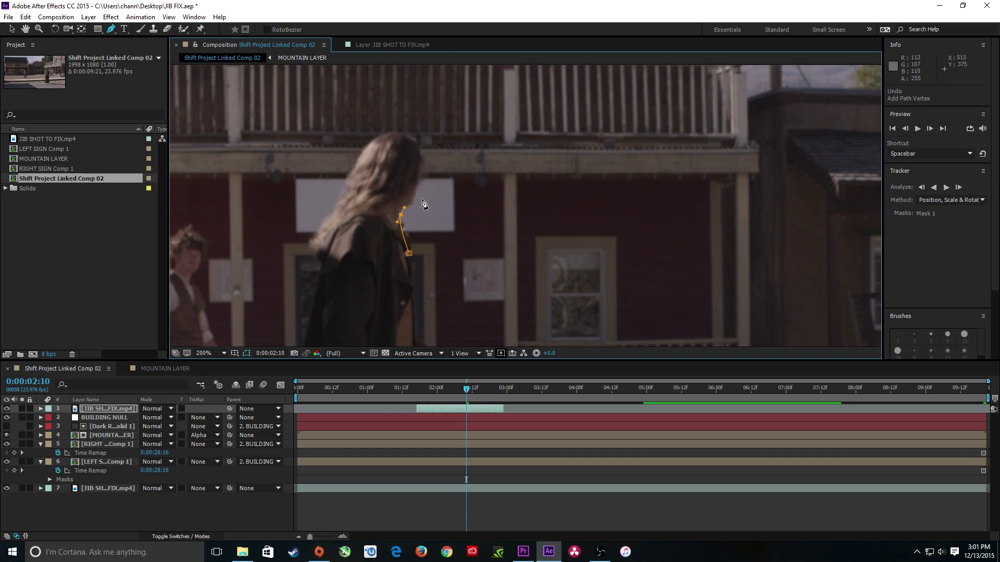
pyautogui.click(414, 198)
pyautogui.click(415, 188)
pyautogui.click(423, 165)
pyautogui.click(424, 156)
pyautogui.click(423, 148)
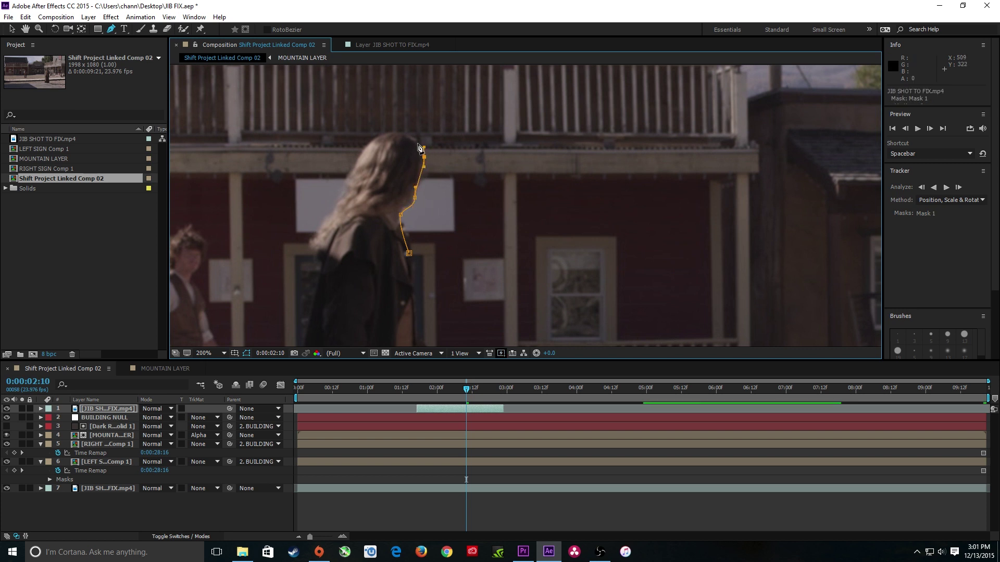
pyautogui.click(416, 130)
pyautogui.click(397, 132)
pyautogui.click(378, 133)
pyautogui.click(349, 171)
pyautogui.click(323, 224)
pyautogui.click(311, 250)
pyautogui.click(321, 262)
pyautogui.click(348, 268)
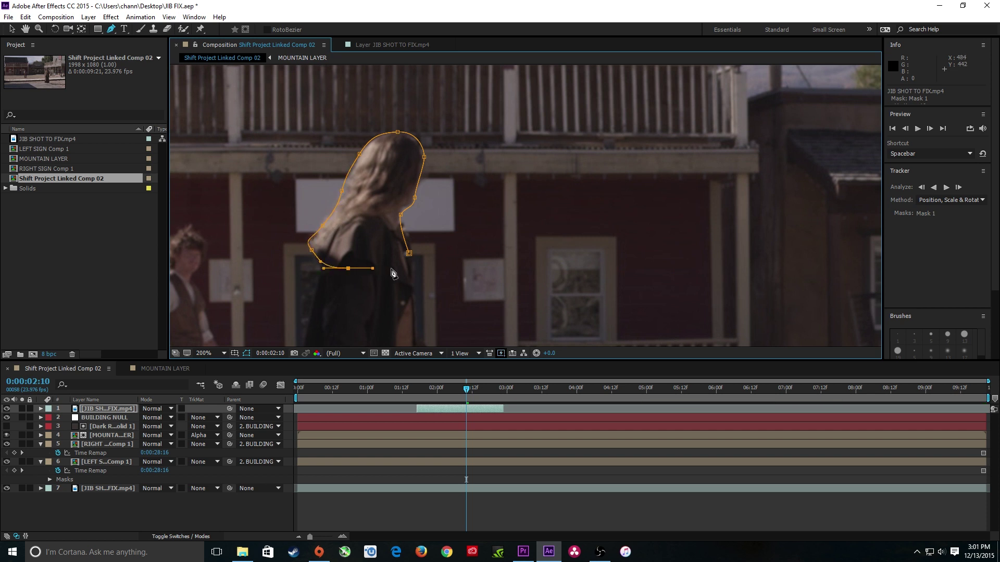
pyautogui.click(409, 253)
pyautogui.click(409, 253)
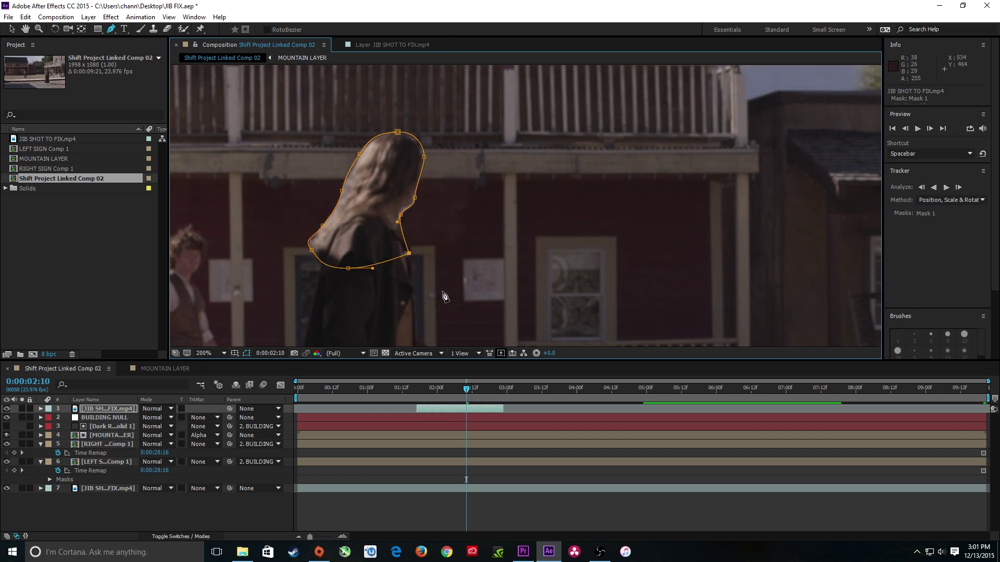
pyautogui.moveTo(365, 197); pyautogui.dragTo(494, 206)
pyautogui.hotkey('ctrl', 'z')
pyautogui.hotkey('ctrl', 'z')
pyautogui.hotkey('ctrl', 'z')
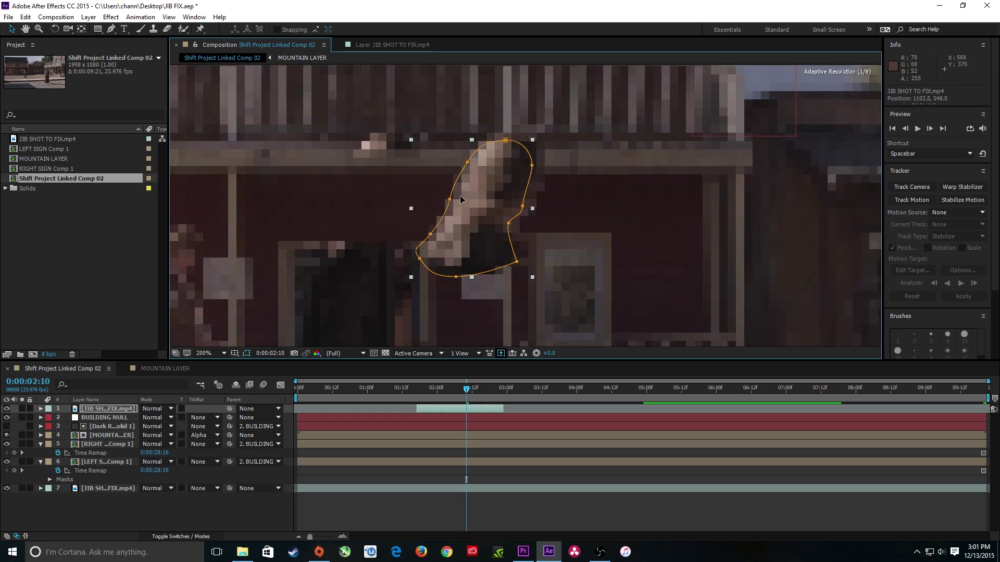
pyautogui.hotkey('ctrl', 'z')
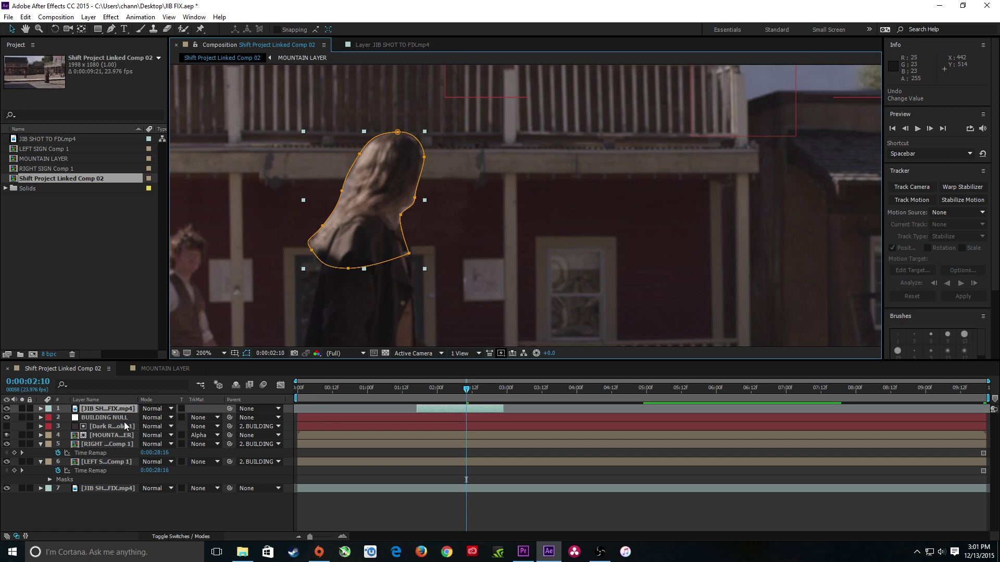
# Enable Mask Path animation for Mask 1 on the top footage copy at 0:00:02:10.
pyautogui.click(41, 409)
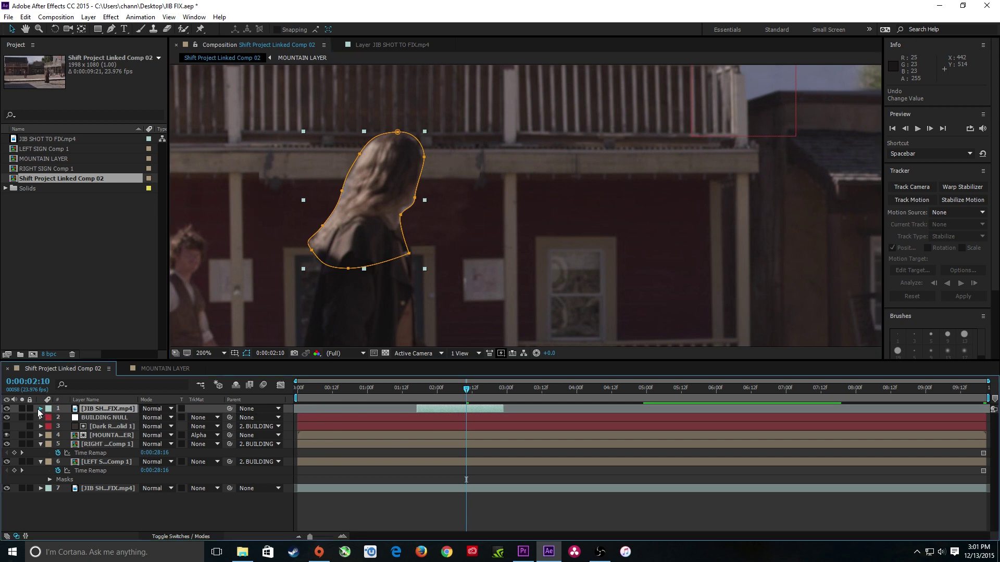
pyautogui.click(50, 426)
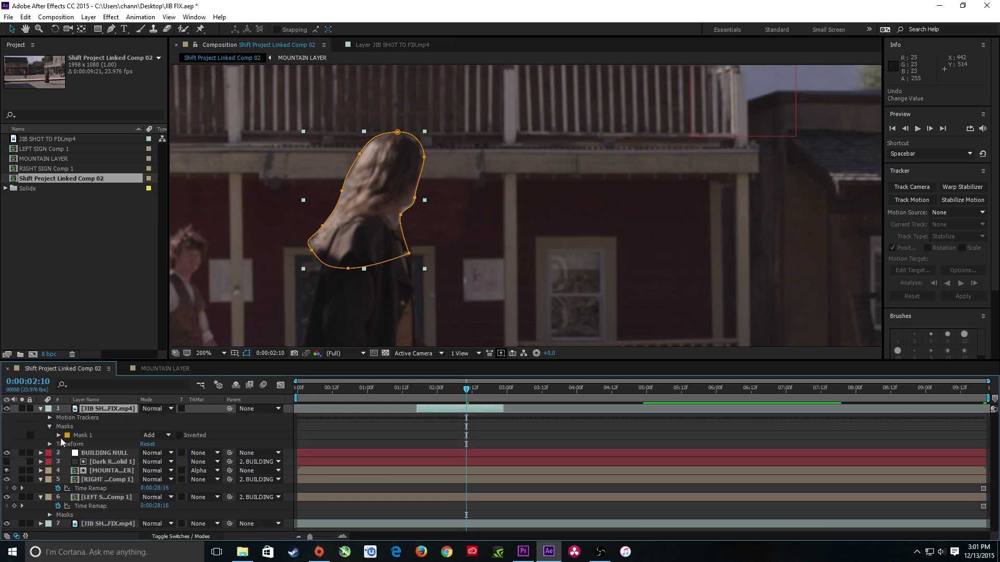
pyautogui.click(54, 433)
pyautogui.click(61, 435)
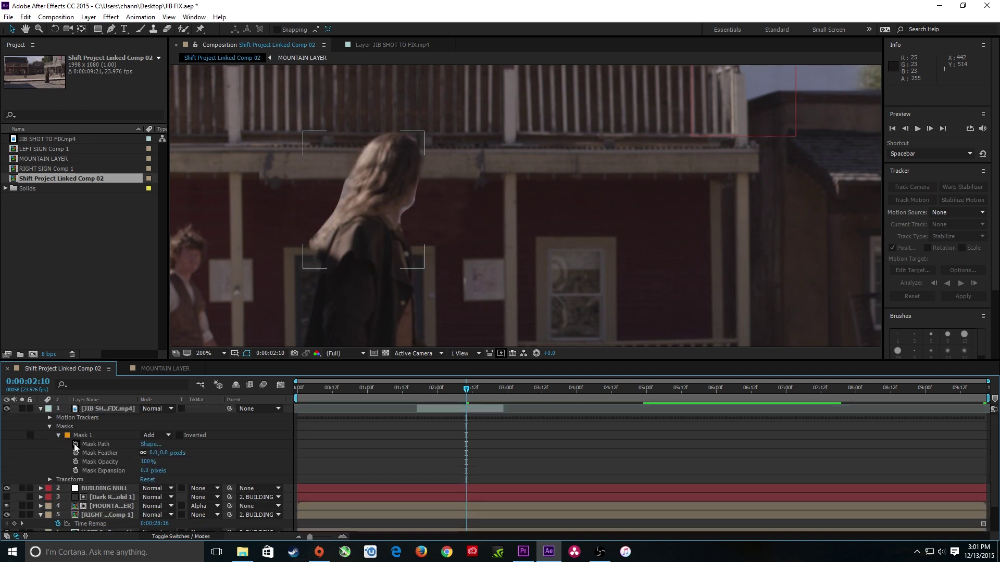
pyautogui.click(74, 443)
# At 0:00:02:05, move the whole mask back over the foreground actor's head and shoulders.
pyautogui.press('pageup')
pyautogui.press('pageup')
pyautogui.press('pageup')
pyautogui.press('pageup')
pyautogui.press('pageup')
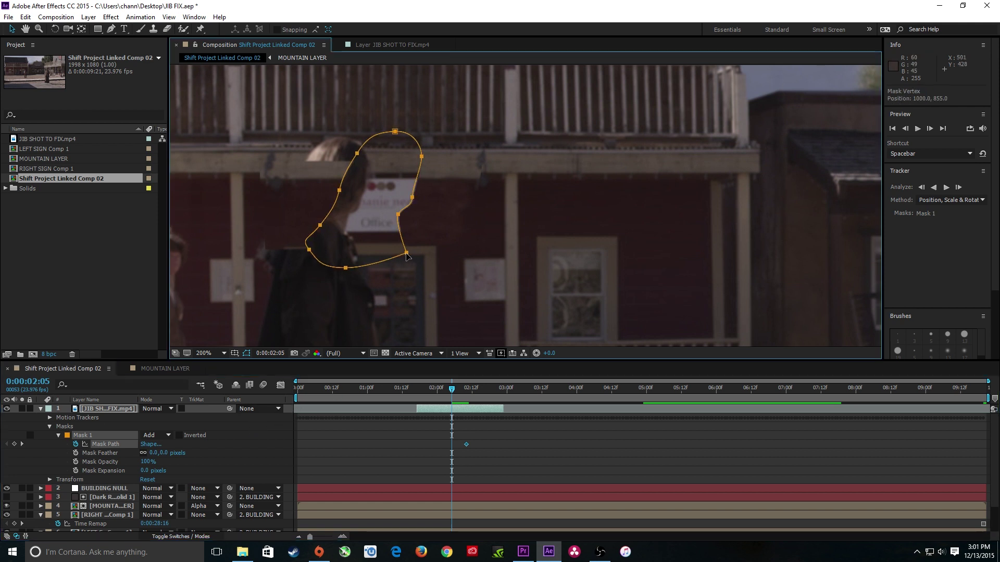
pyautogui.moveTo(408, 258); pyautogui.dragTo(353, 264)
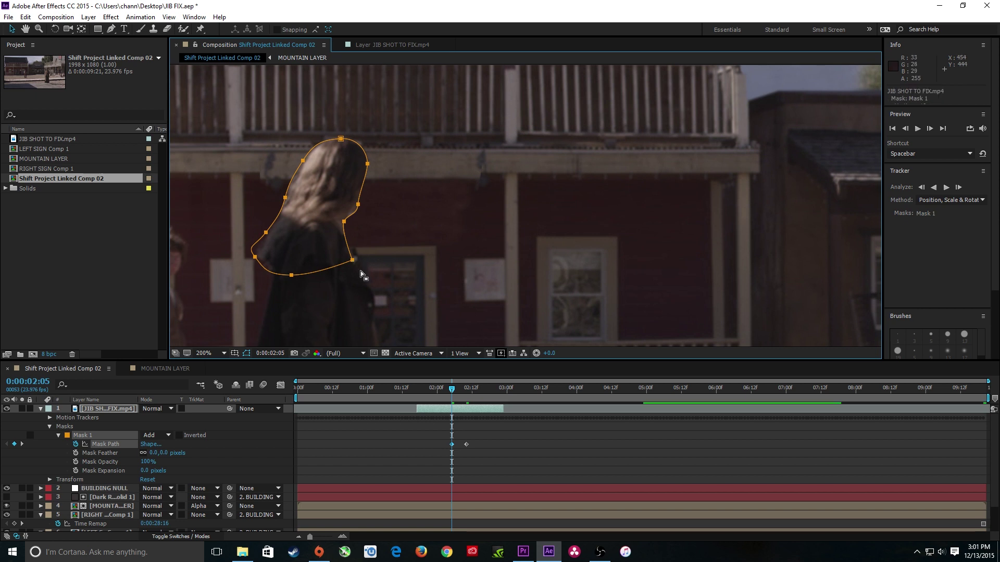
# Shift the whole mask onto the foreground actor's head and shoulders at 0:00:01:22.
pyautogui.press('pageup')
pyautogui.press('pageup')
pyautogui.press('pageup')
pyautogui.press('pageup')
pyautogui.press('pageup')
pyautogui.press('pageup')
pyautogui.press('pageup')
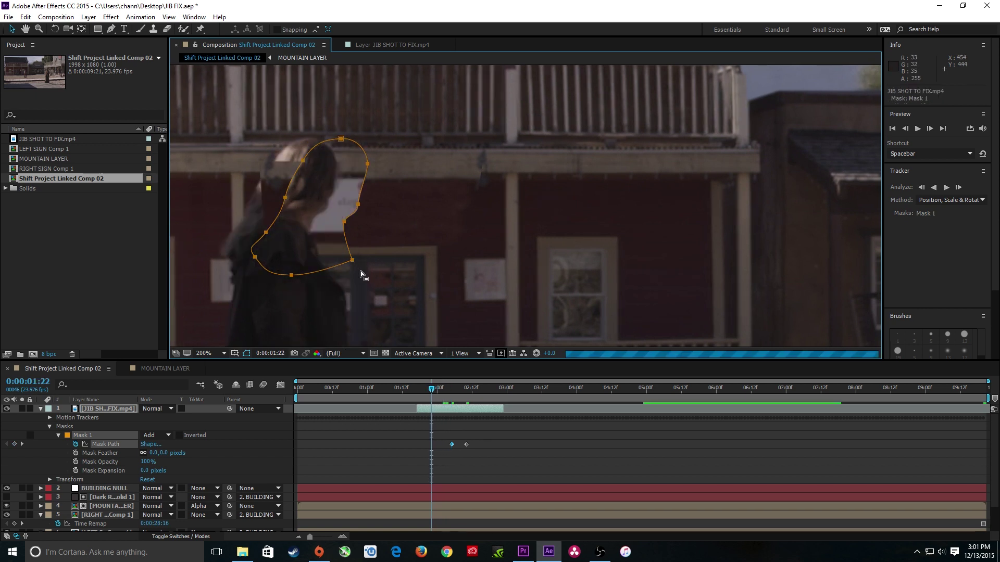
pyautogui.moveTo(353, 259); pyautogui.dragTo(272, 245)
# Step through the frames from 0:00:01:22 to 0:00:02:10 to check how the mask follows the actor between keyframes.
pyautogui.press('pagedown')
pyautogui.press('pagedown')
pyautogui.press('pagedown')
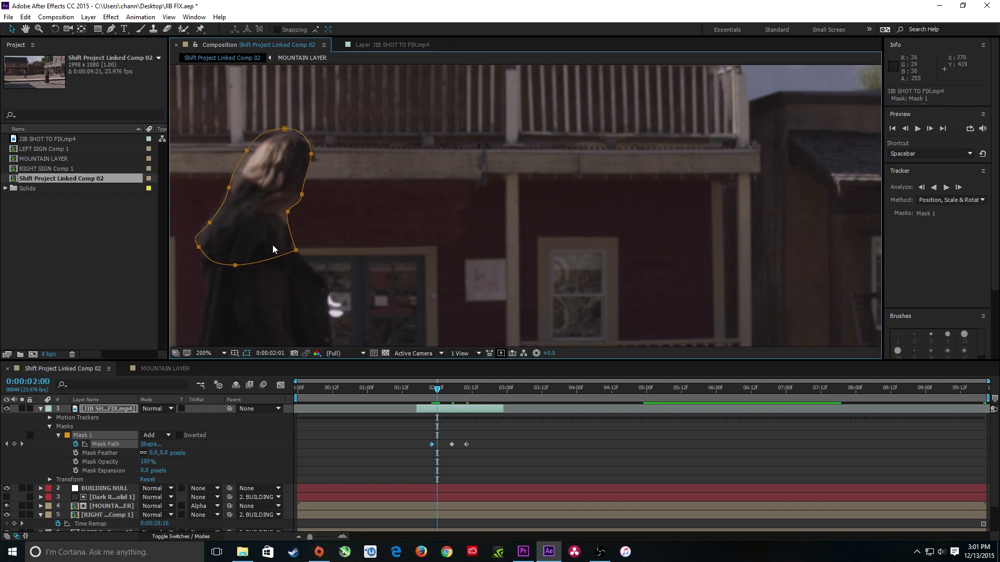
pyautogui.press('pagedown')
pyautogui.press('pagedown')
pyautogui.press('pagedown')
pyautogui.press('pagedown')
pyautogui.press('pagedown')
pyautogui.press('pagedown')
pyautogui.press('pagedown')
pyautogui.press('pagedown')
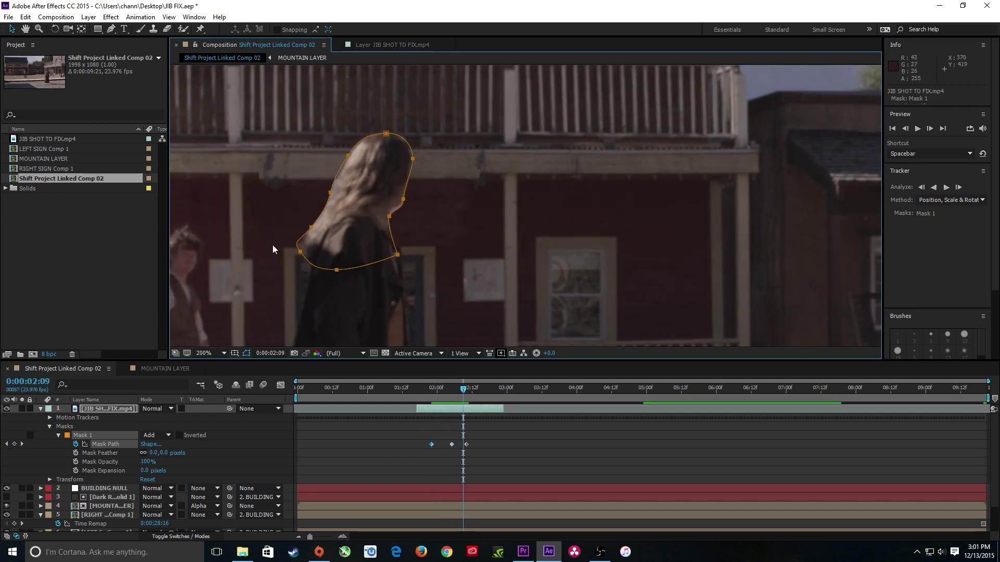
pyautogui.press('pagedown')
# At 0:00:02:22, the last frame of the top footage copy, move the whole mask onto the foreground actor.
pyautogui.press('pagedown')
pyautogui.press('pagedown')
pyautogui.press('pagedown')
pyautogui.press('pagedown')
pyautogui.press('pagedown')
pyautogui.press('pagedown')
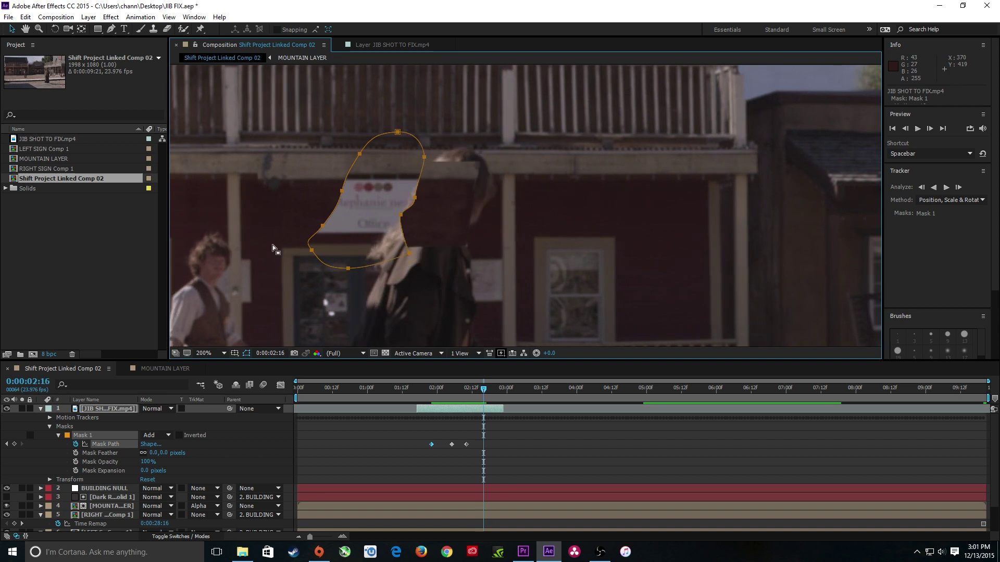
pyautogui.press('pagedown')
pyautogui.press('pagedown')
pyautogui.press('pagedown')
pyautogui.press('pagedown')
pyautogui.press('pagedown')
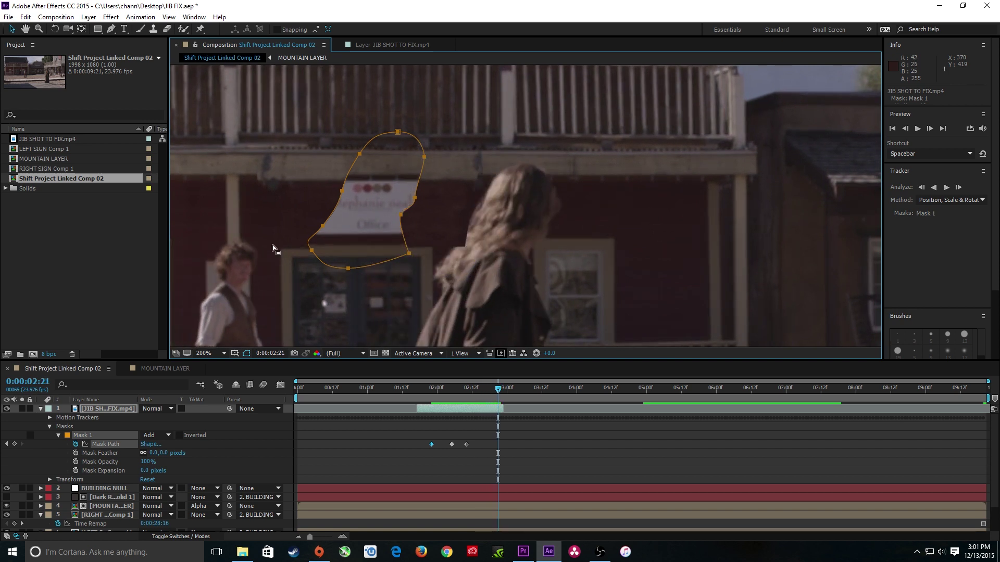
pyautogui.press('pageup')
pyautogui.press('pageup')
pyautogui.press('pageup')
pyautogui.press('pageup')
pyautogui.press('pageup')
pyautogui.press('pageup')
pyautogui.press('pageup')
pyautogui.press('pageup')
pyautogui.press('pageup')
pyautogui.press('pagedown')
pyautogui.press('pagedown')
pyautogui.press('pagedown')
pyautogui.press('pagedown')
pyautogui.press('pagedown')
pyautogui.press('pagedown')
pyautogui.press('pagedown')
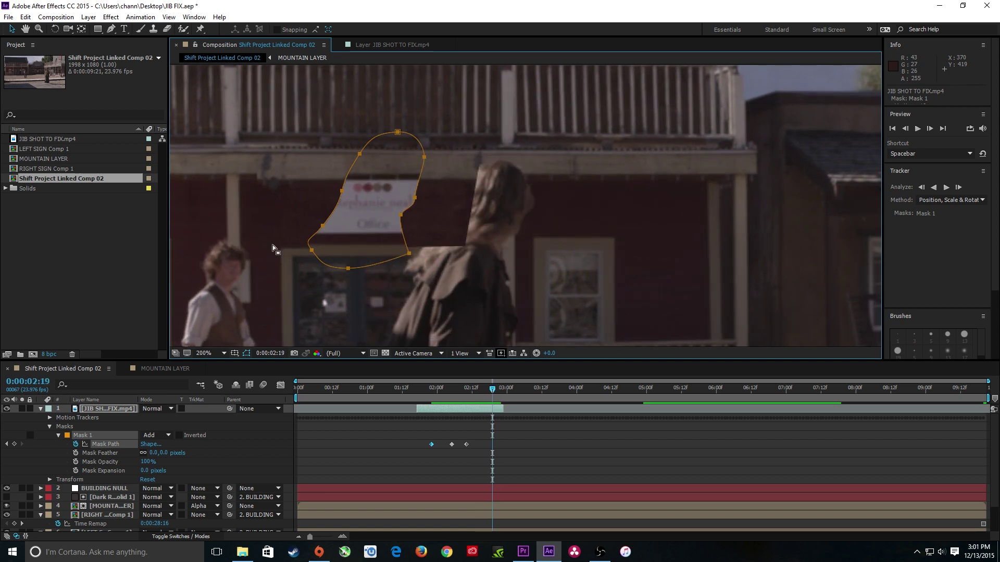
pyautogui.press('pagedown')
pyautogui.press('pagedown')
pyautogui.press('pagedown')
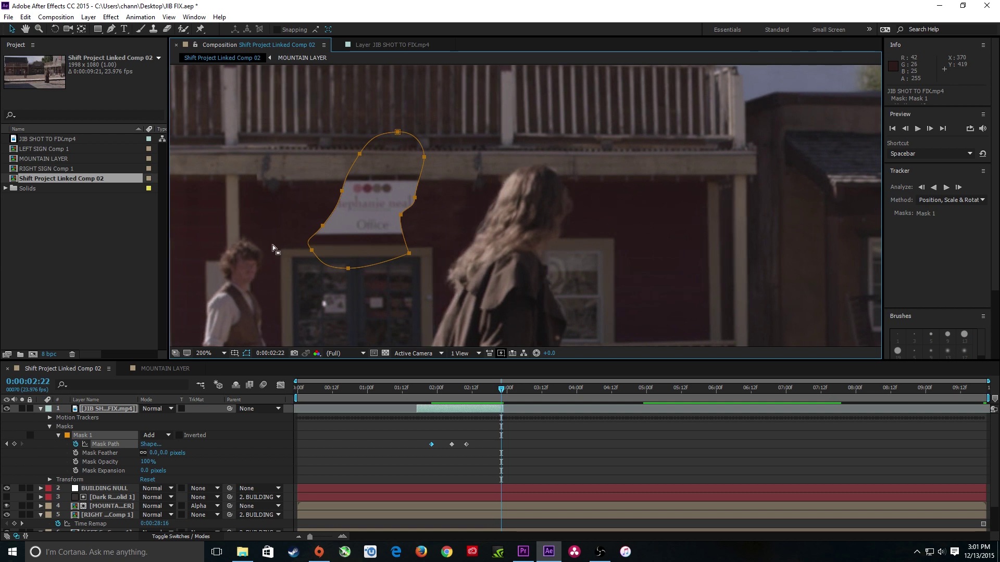
pyautogui.moveTo(398, 133); pyautogui.dragTo(539, 166)
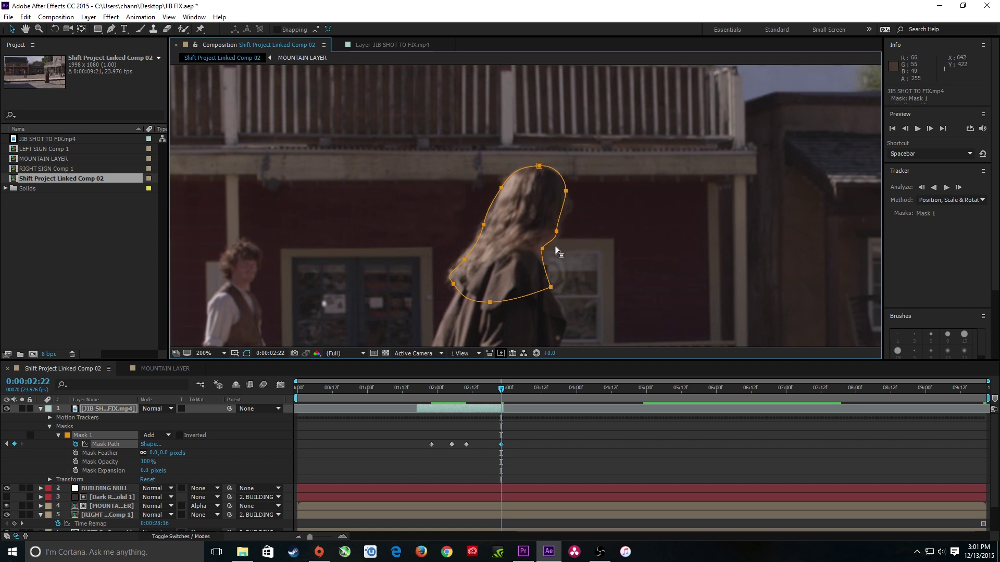
# Refit the mask to the actor's face and hair at 0:00:02:14, checking its fit on the surrounding frames.
pyautogui.press('pageup')
pyautogui.press('pageup')
pyautogui.press('pageup')
pyautogui.press('pageup')
pyautogui.press('pageup')
pyautogui.press('pageup')
pyautogui.press('pageup')
pyautogui.press('pageup')
pyautogui.press('pageup')
pyautogui.press('pageup')
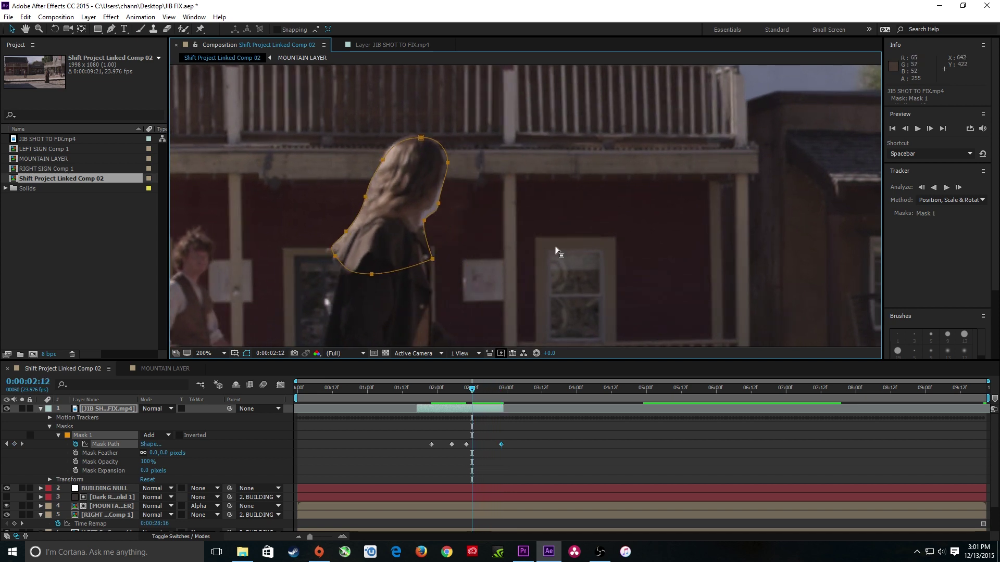
pyautogui.press('pageup')
pyautogui.press('pagedown')
pyautogui.press('pagedown')
pyautogui.press('pagedown')
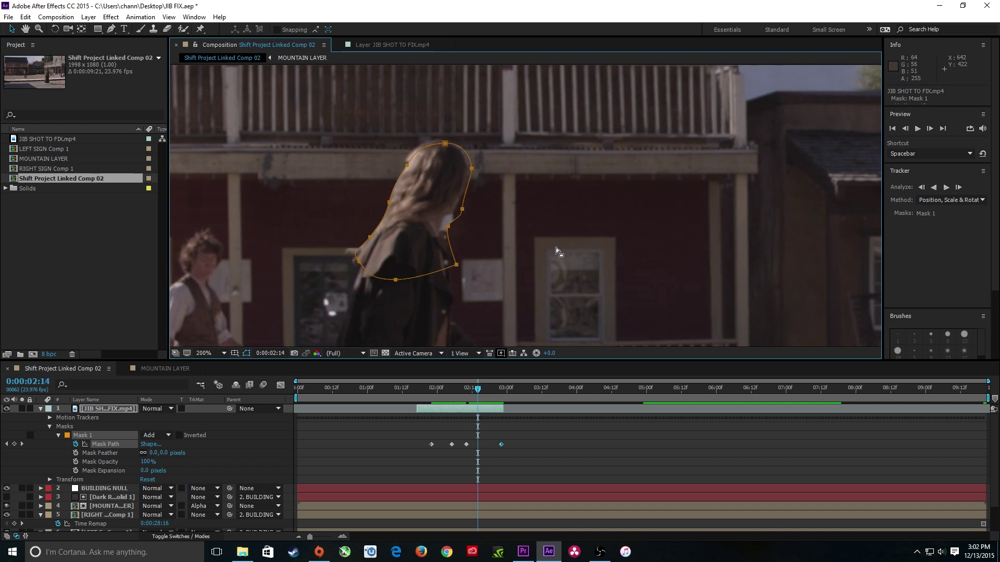
pyautogui.moveTo(464, 212); pyautogui.dragTo(460, 209)
pyautogui.doubleClick(448, 223)
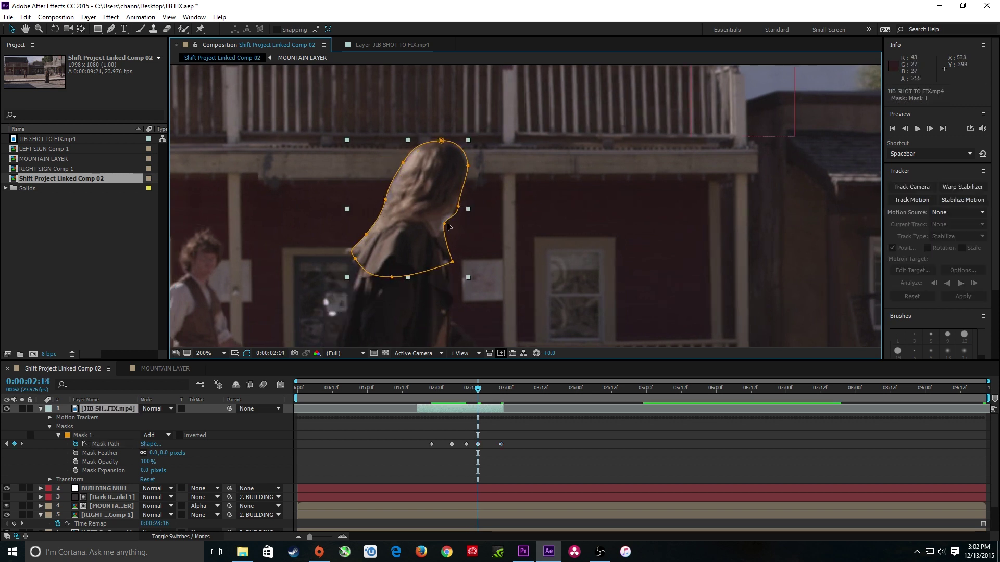
pyautogui.press('Return')
pyautogui.hotkey('ctrl', 'alt', 't')
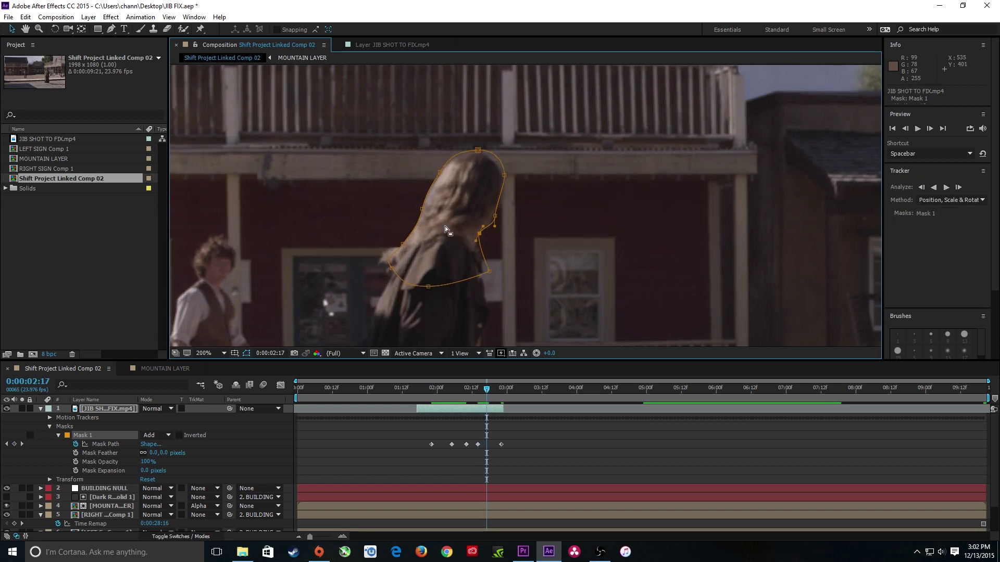
pyautogui.hotkey('ctrl', 'alt', 'shift', 't')
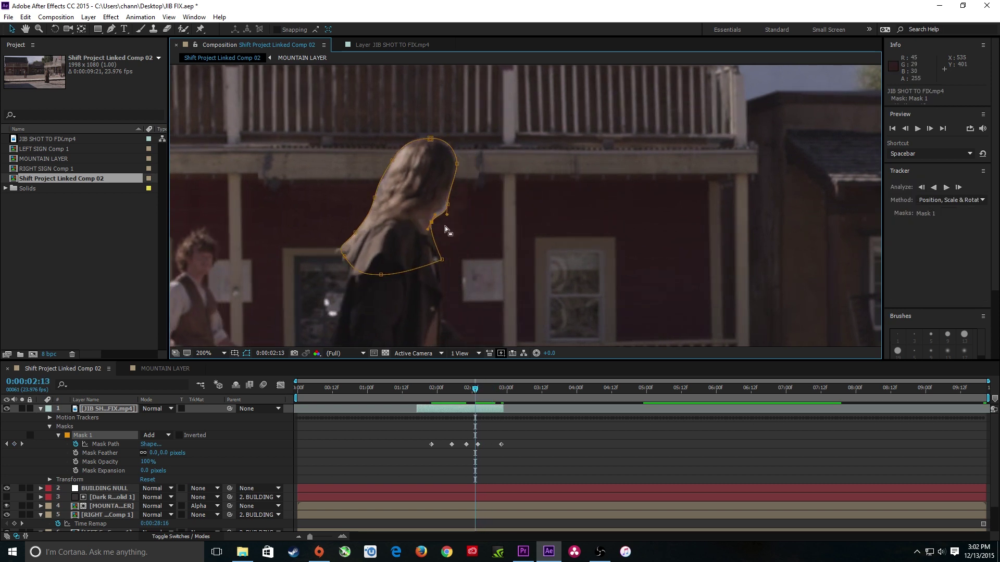
# Set Mask 1's feather to 3 pixels and its expansion to -2 pixels.
pyautogui.click(151, 453)
pyautogui.write('3')
pyautogui.press('Tab')
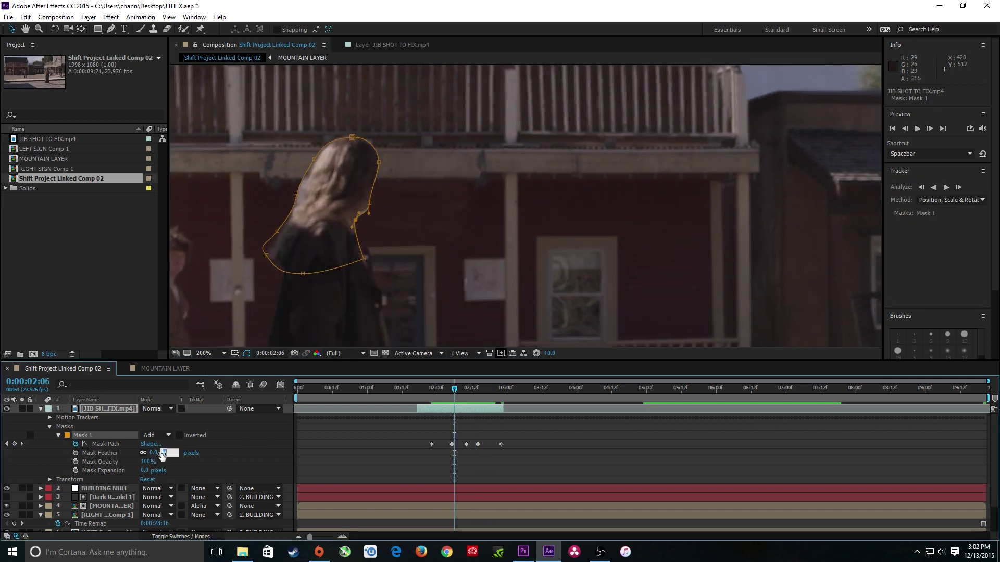
pyautogui.press('Return')
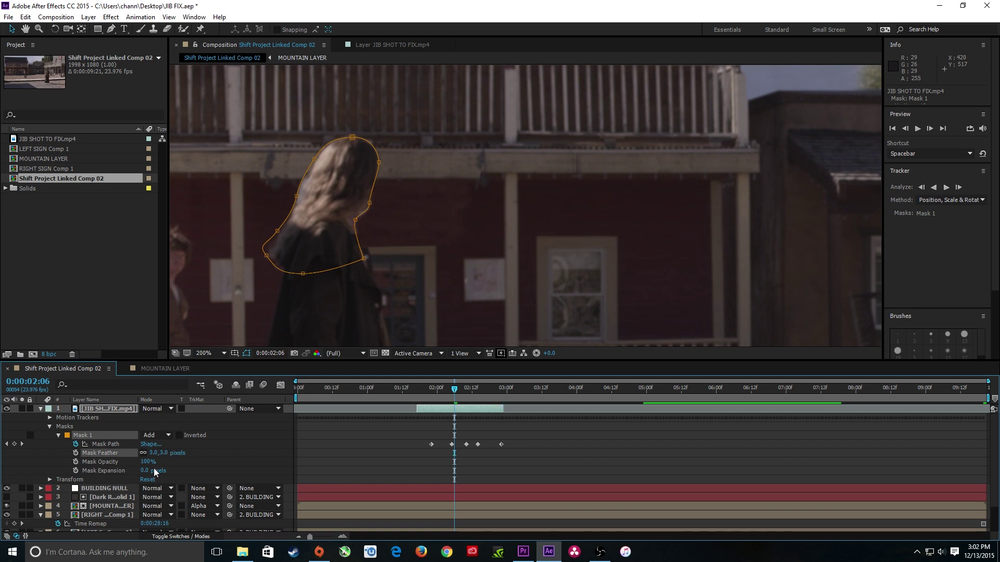
pyautogui.click(145, 470)
pyautogui.write('-2')
pyautogui.press('Return')
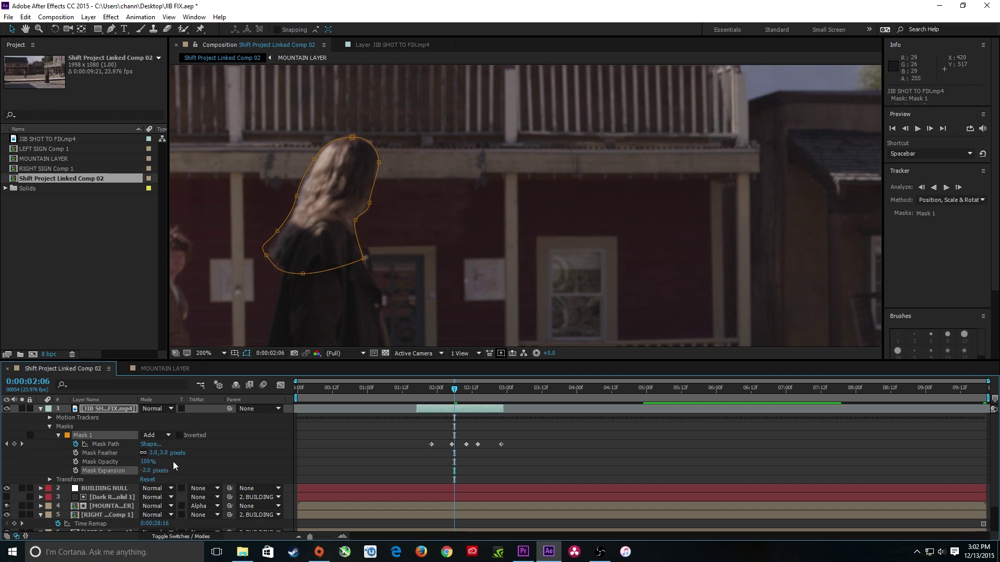
# Deselect the layers and step through the frames from 0:00:02:06 to 0:00:03:01 to inspect the masked actor's edges.
pyautogui.click(117, 510)
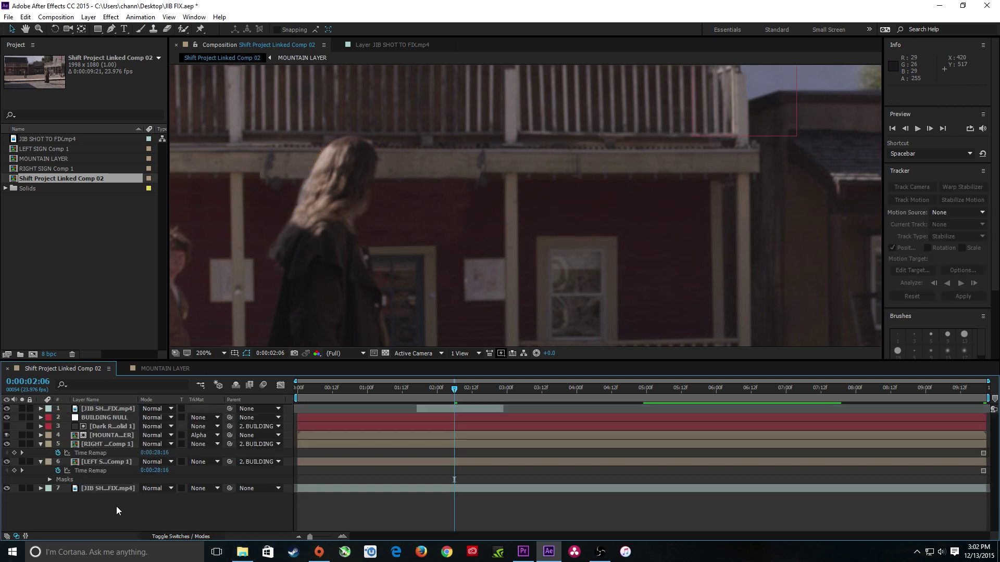
pyautogui.press('pagedown')
pyautogui.press('pagedown')
pyautogui.press('pagedown')
pyautogui.press('pagedown')
pyautogui.press('pagedown')
pyautogui.press('pagedown')
pyautogui.press('pagedown')
pyautogui.press('pagedown')
pyautogui.press('pagedown')
pyautogui.press('pagedown')
pyautogui.press('pagedown')
pyautogui.press('pagedown')
pyautogui.press('pagedown')
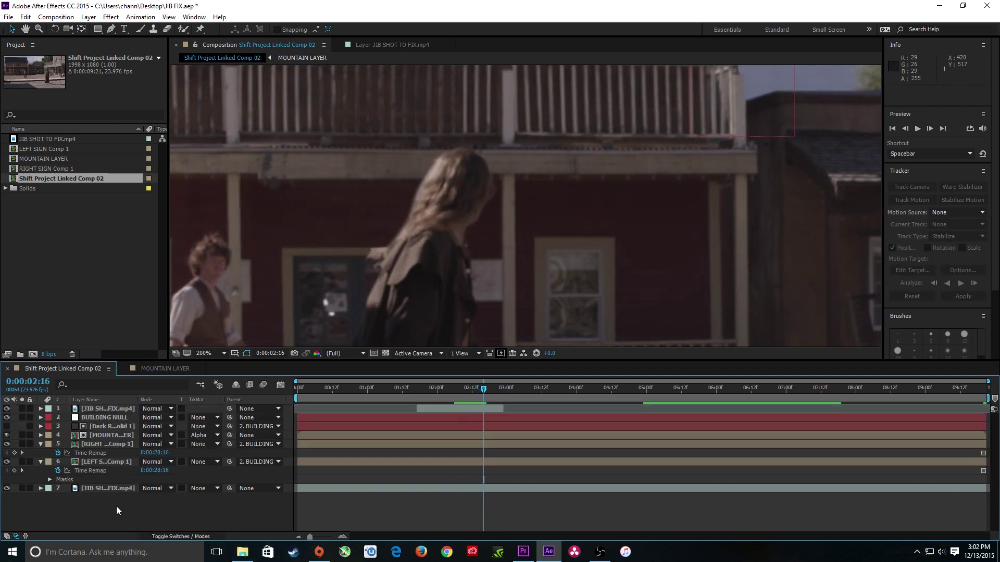
pyautogui.press('pagedown')
pyautogui.press('pagedown')
pyautogui.press('pagedown')
pyautogui.press('pagedown')
pyautogui.press('pagedown')
pyautogui.press('pagedown')
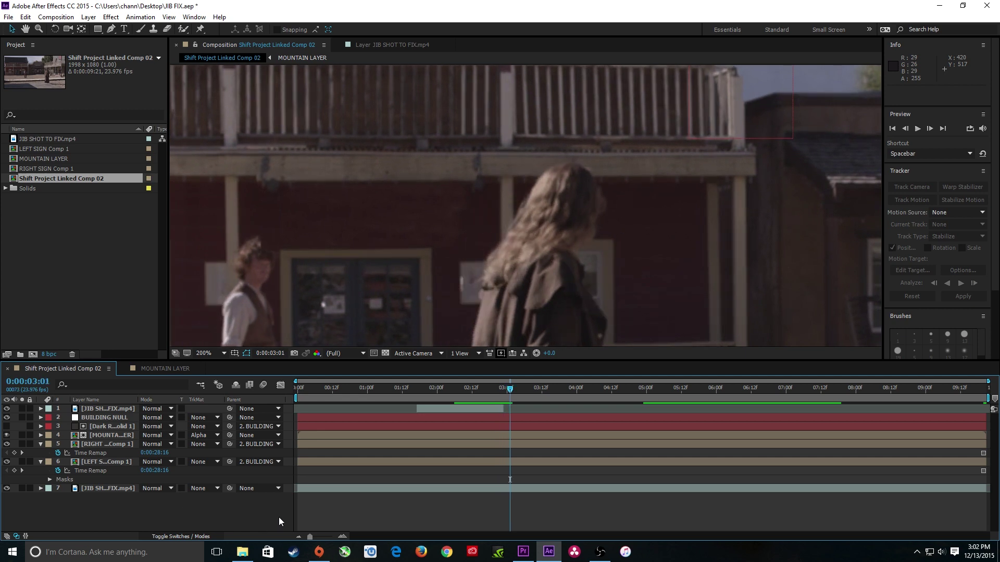
# Play the whole composition through at fit size to review the finished shot, and return to 0:00:02:14 to check the masked actor.
pyautogui.hotkey('shift', '/')
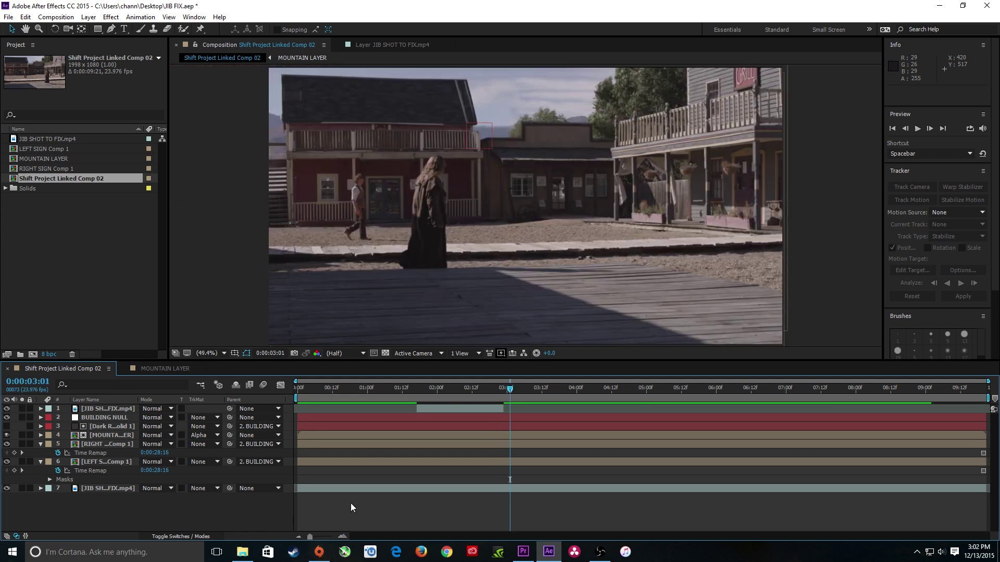
pyautogui.press('space')
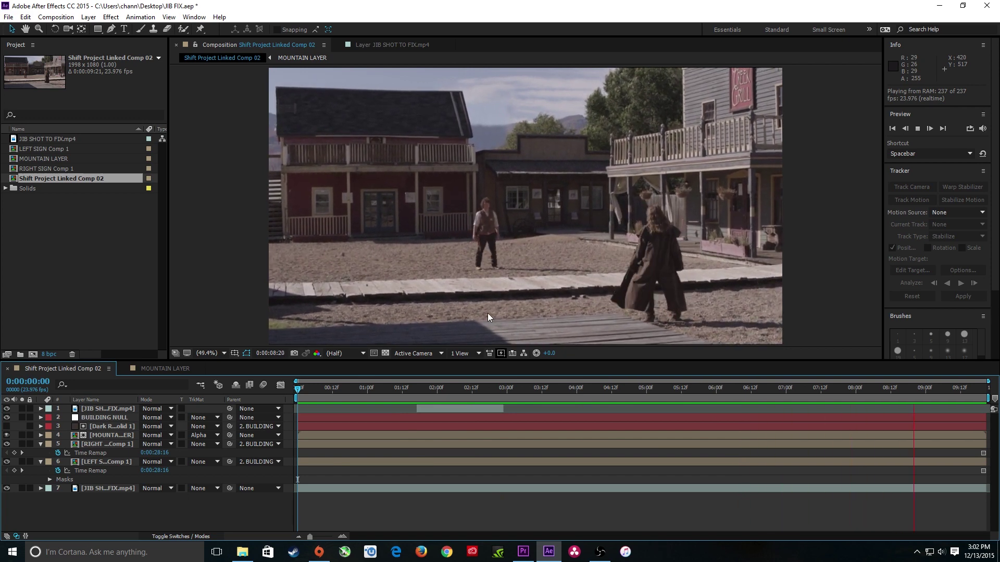
pyautogui.press('space')
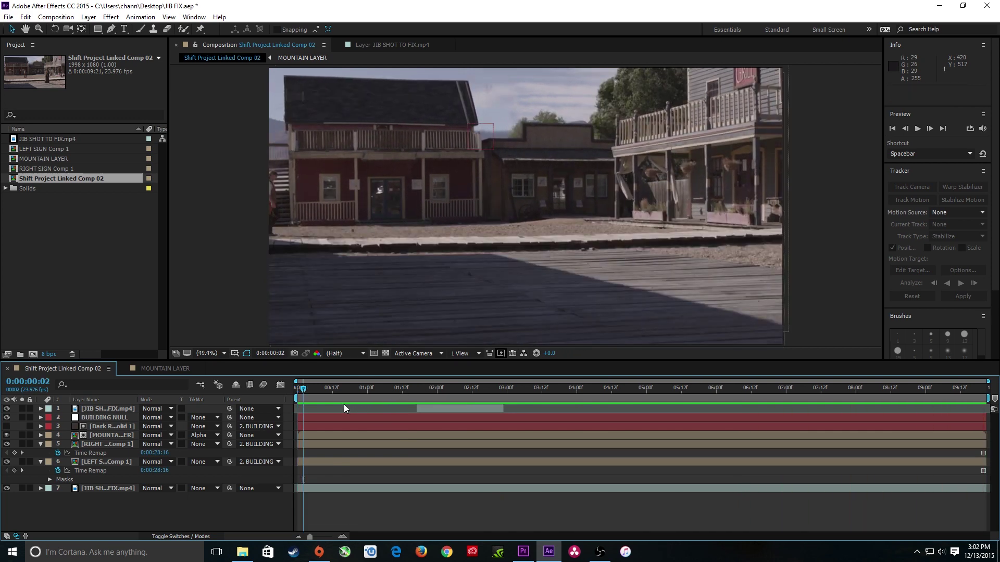
pyautogui.press('space')
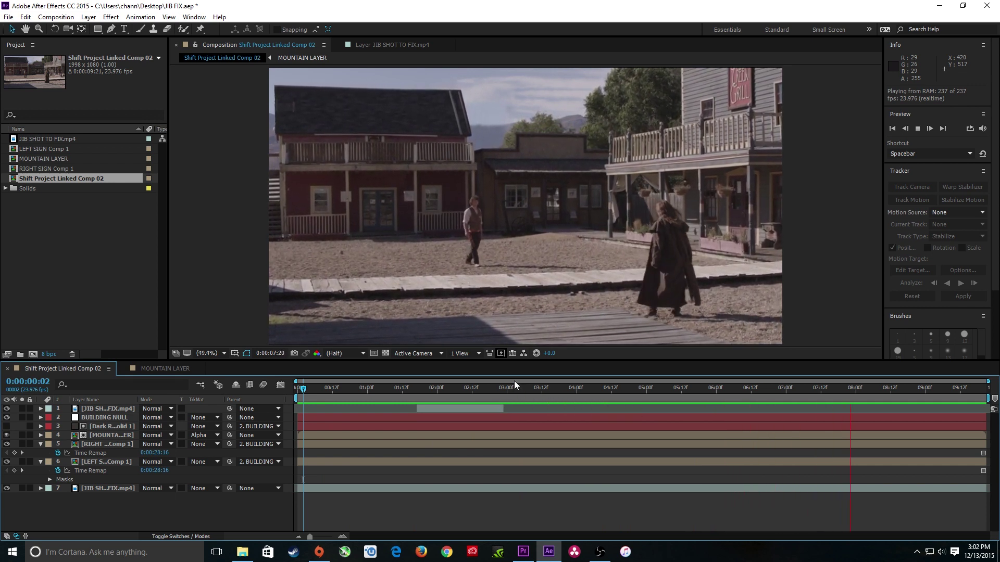
pyautogui.press('space')
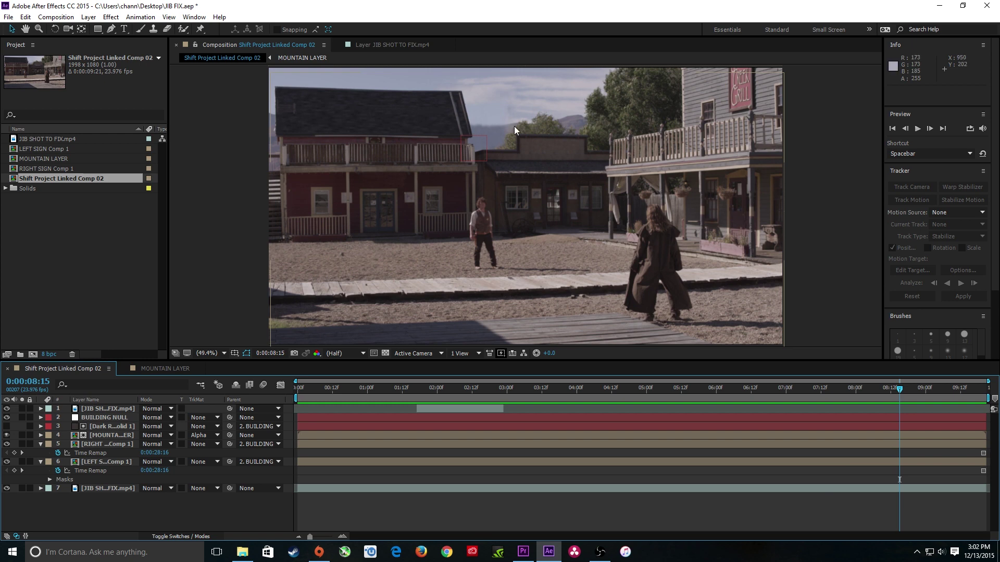
pyautogui.moveTo(904, 397); pyautogui.dragTo(477, 399)
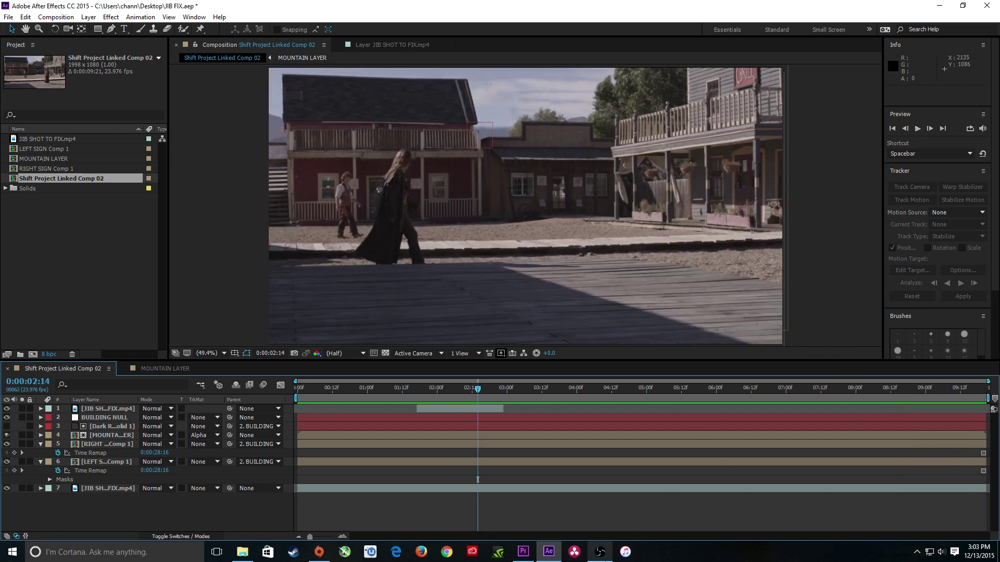
pyautogui.moveTo(629, 553)
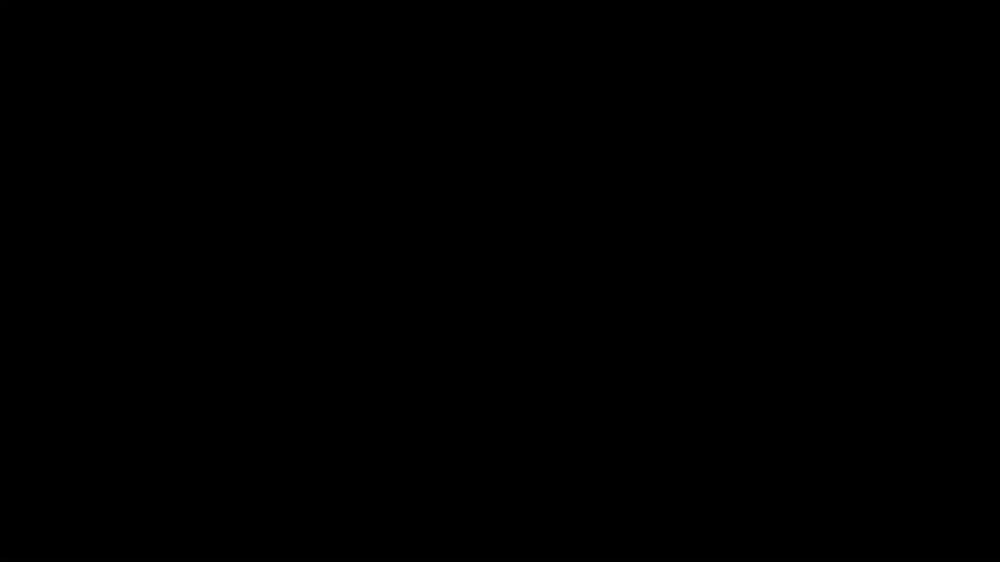